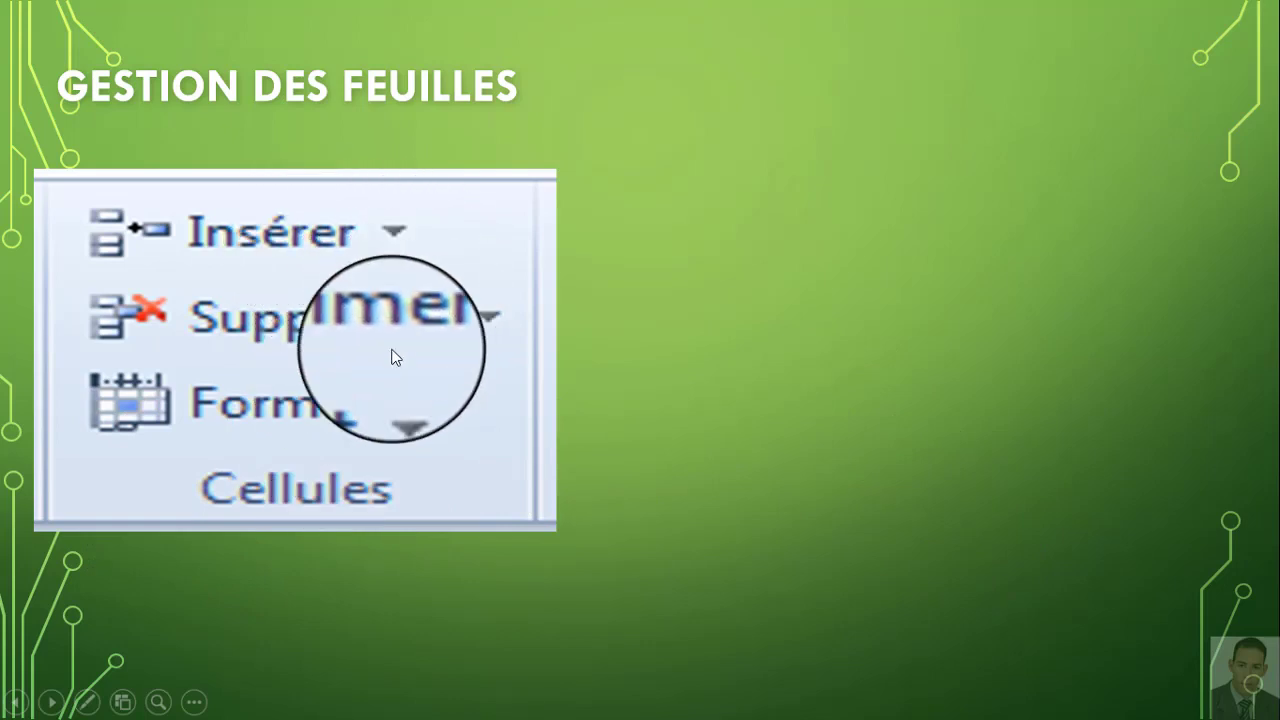
click(432, 448)
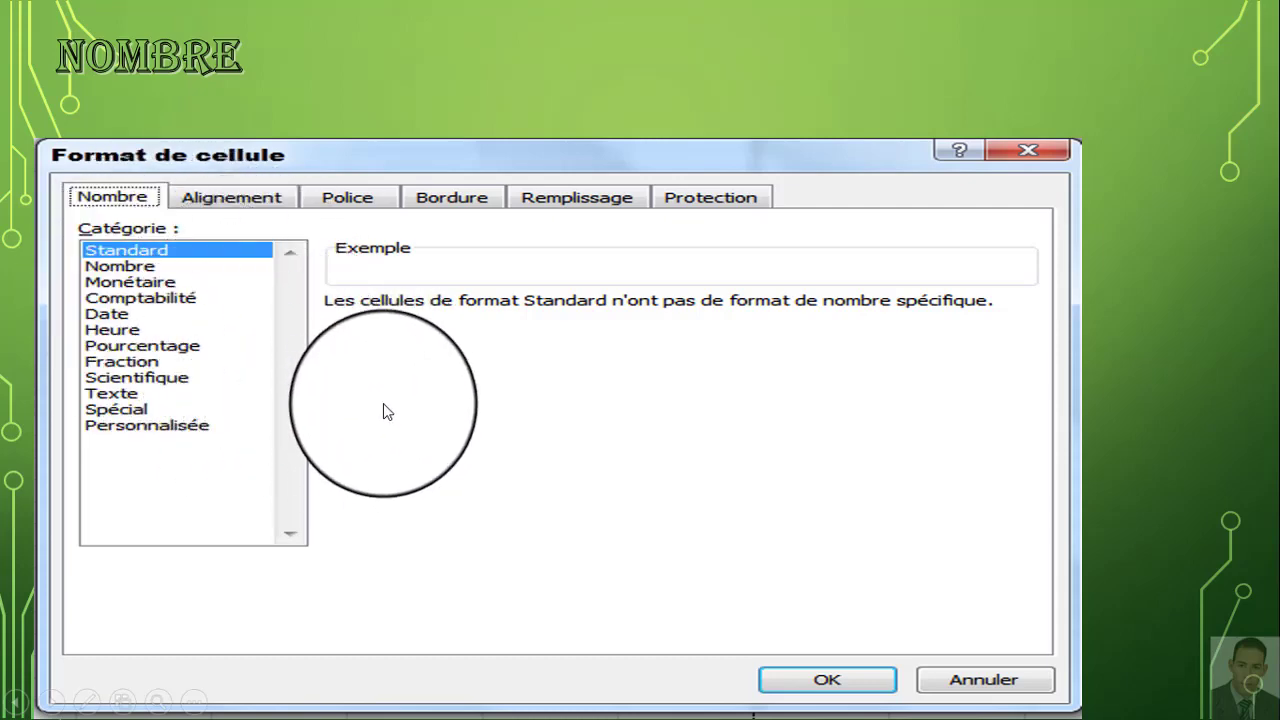
click(248, 331)
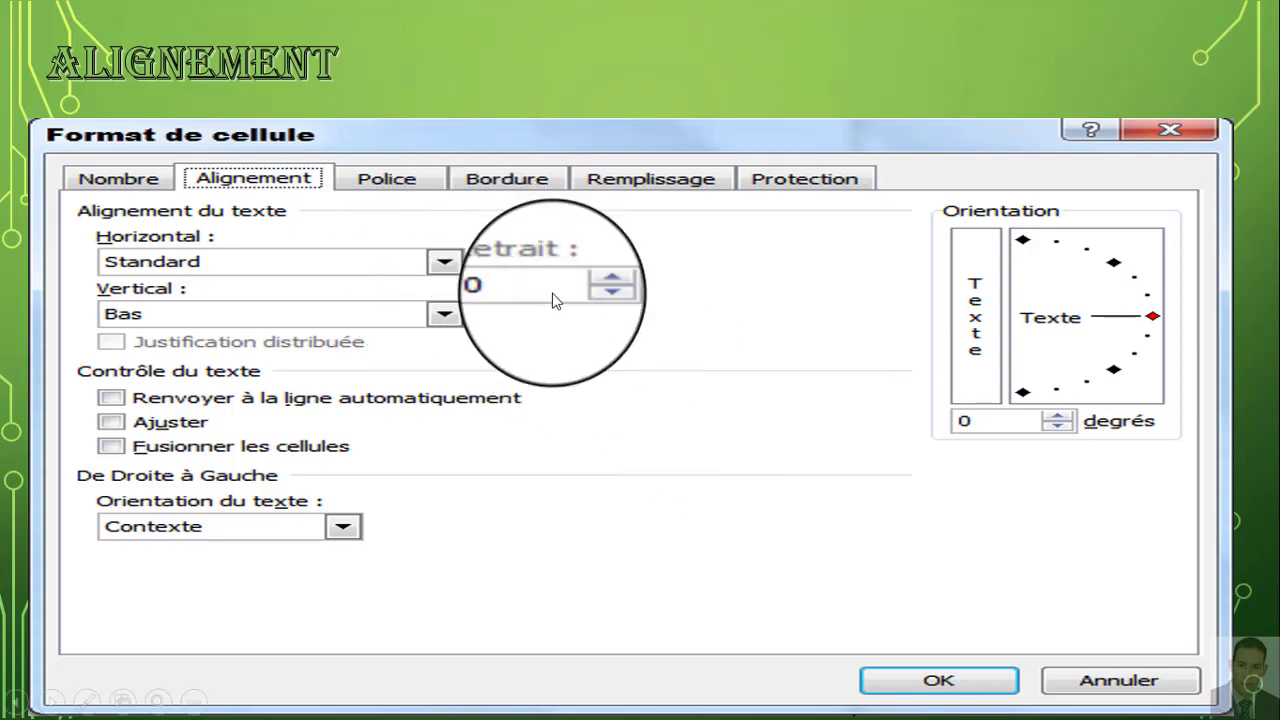
click(595, 330)
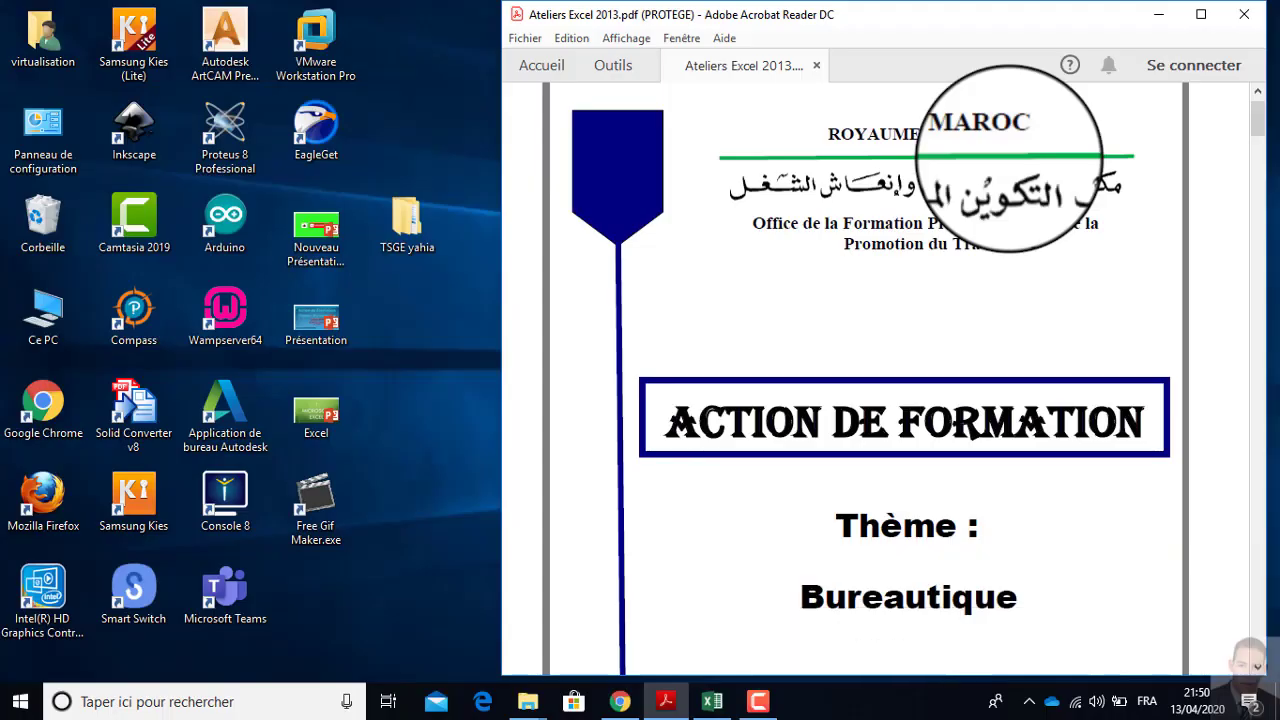
Go to Atelier 1 from the exercise PDF's table of contents and read its first instruction about creating the folder.
scroll(1010, 160, down, 4)
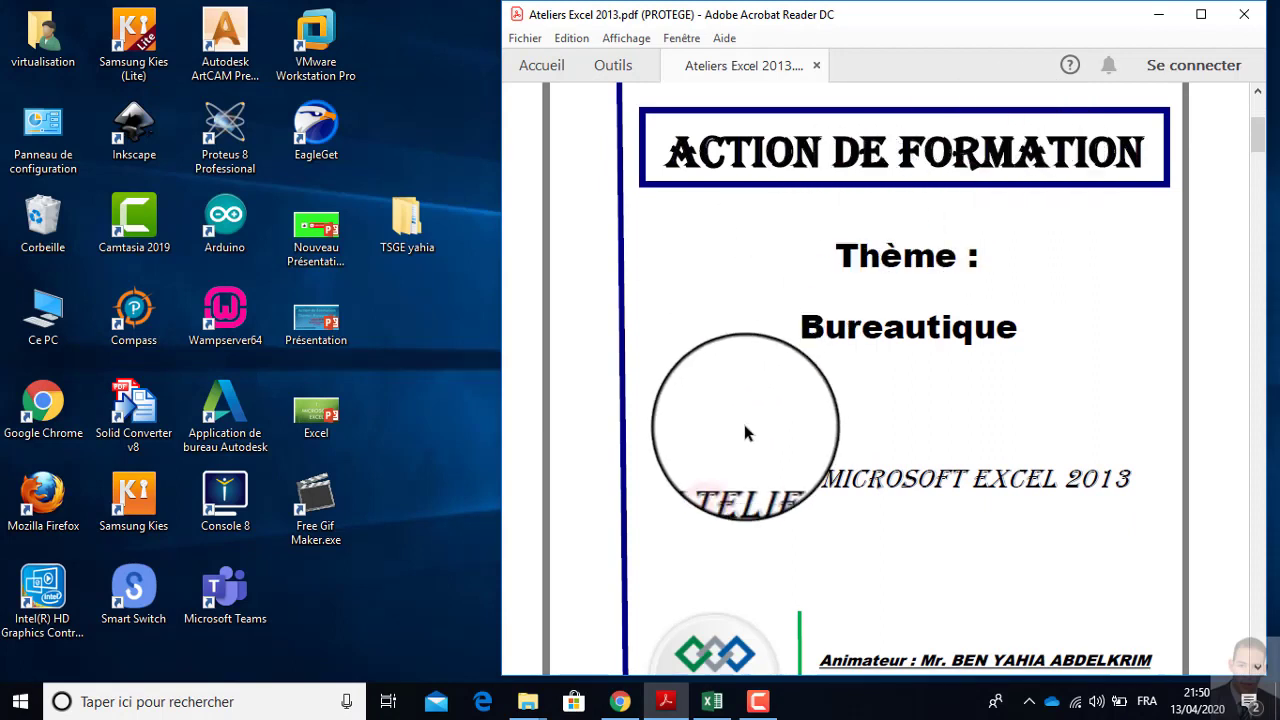
mouse_move(720, 479)
mouse_down()
mouse_move(708, 481)
mouse_move(1140, 482)
mouse_up()
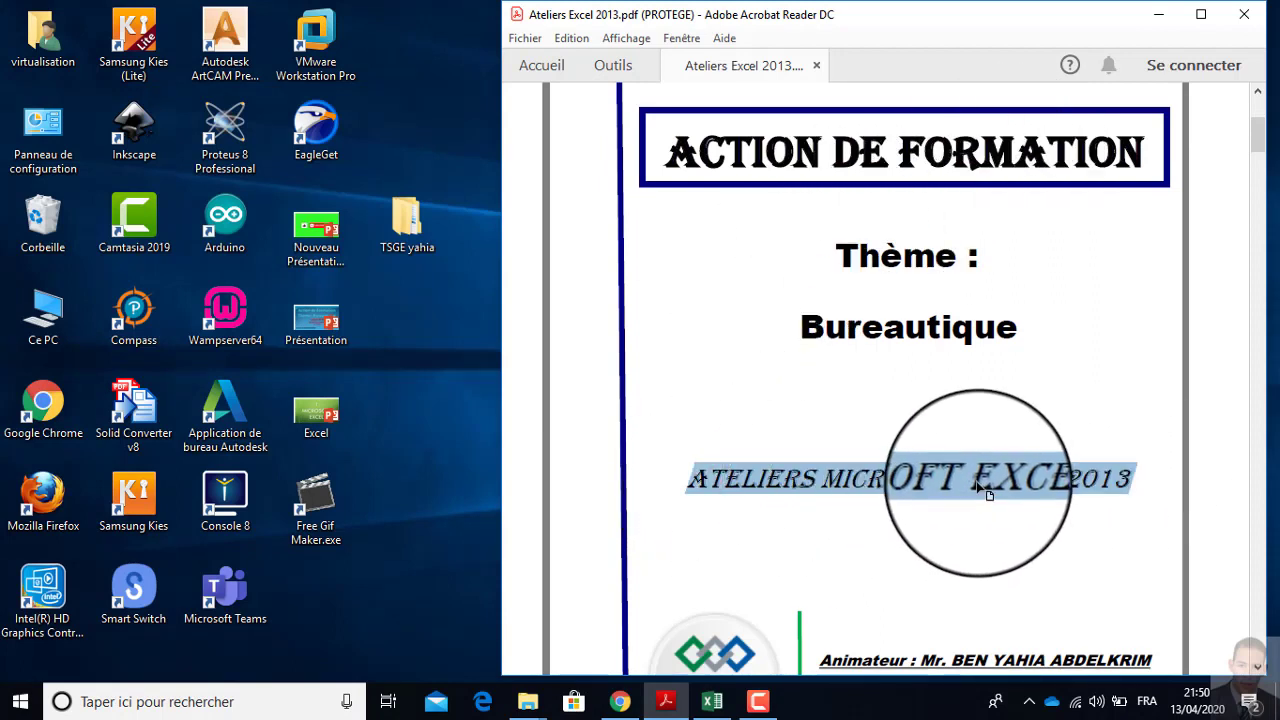
scroll(948, 440, down, 2)
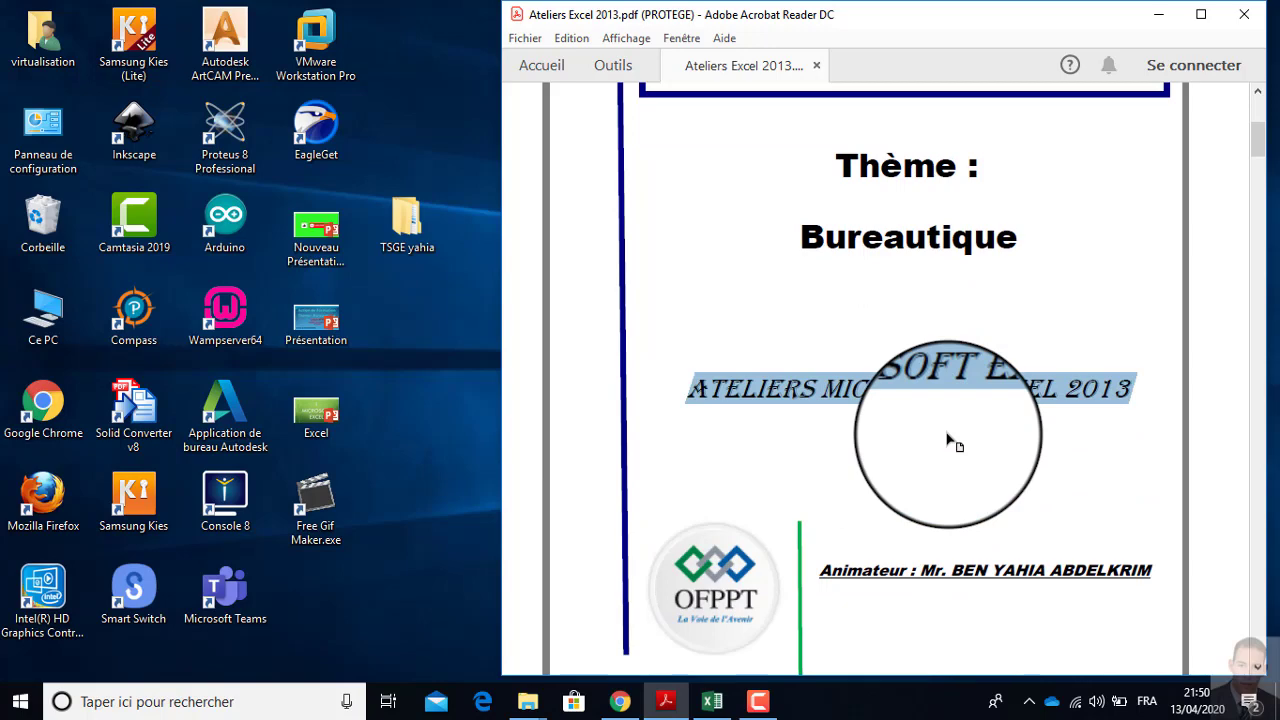
scroll(948, 440, down, 12)
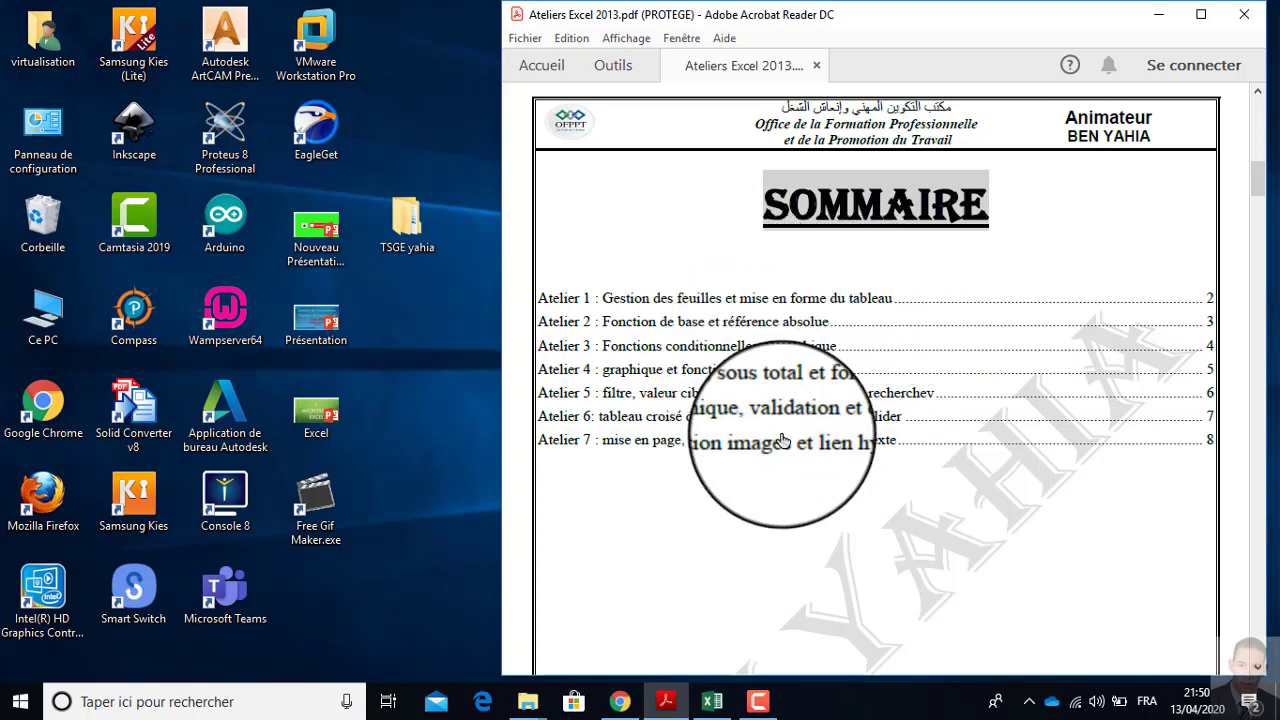
click(767, 308)
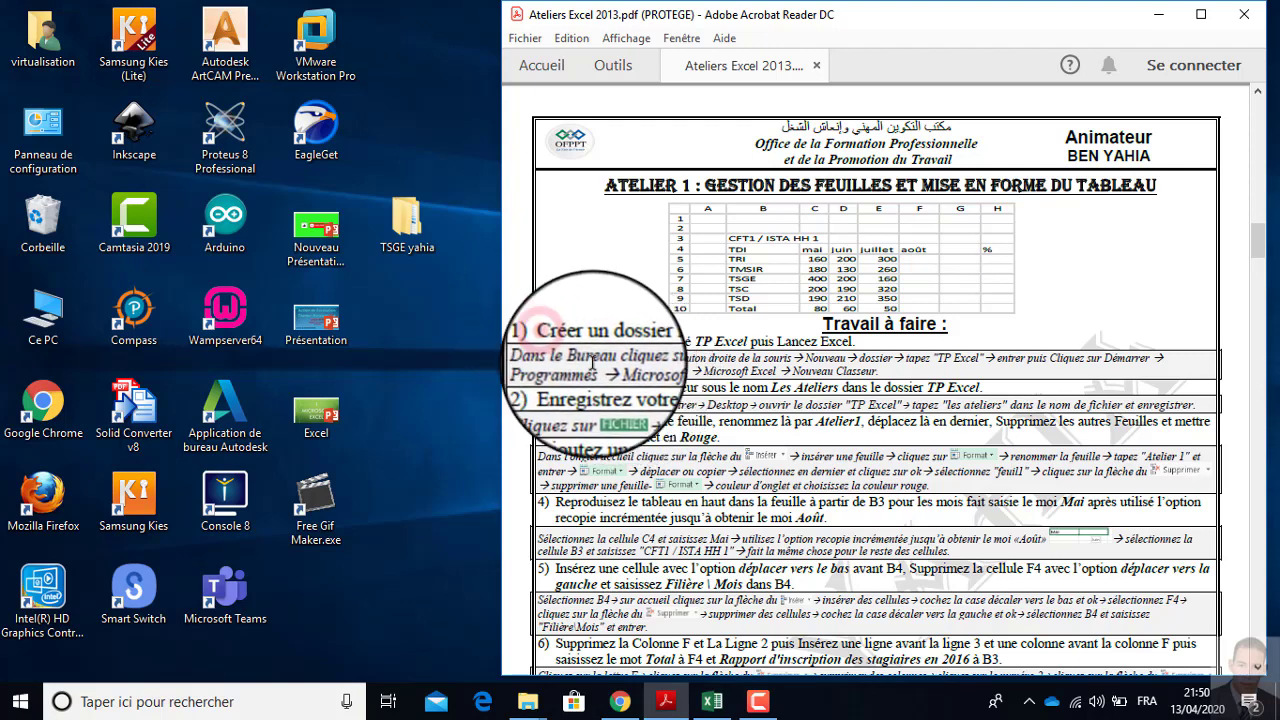
drag(556, 341, 782, 347)
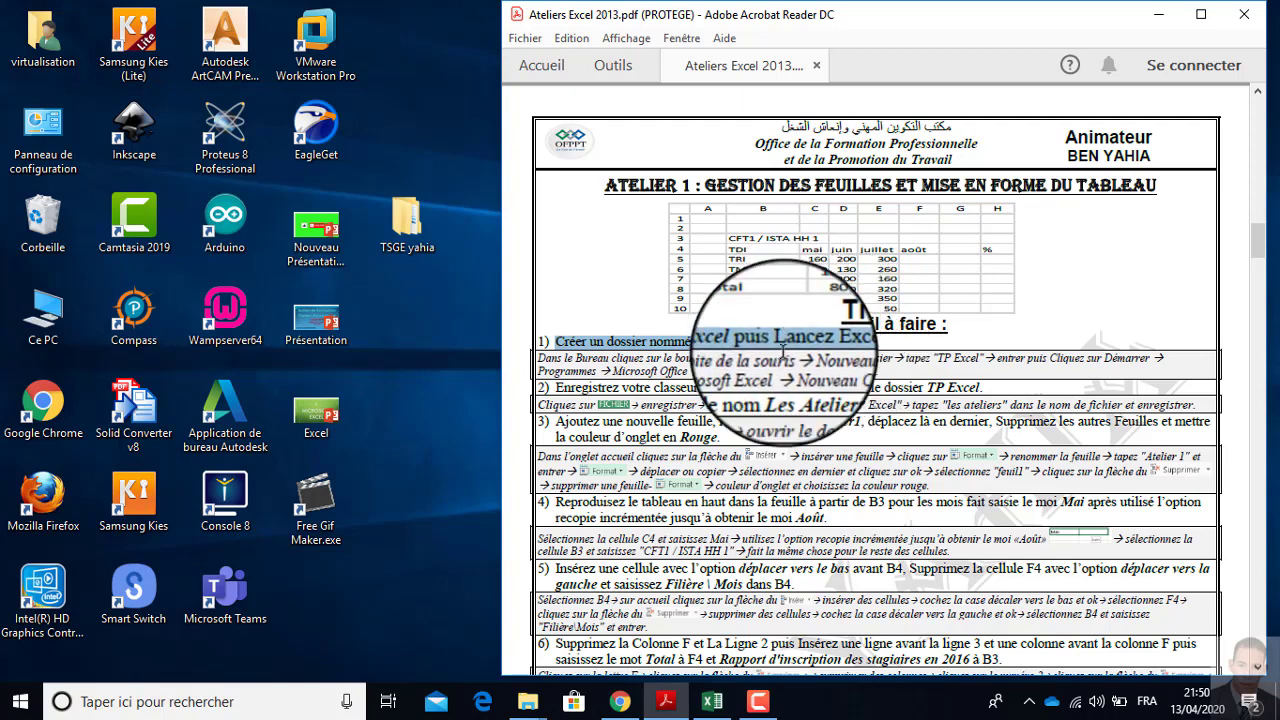
Create a folder named "TP excel" inside the desktop's TSGE folder, open it, and dismiss the folder window.
double_click(408, 228)
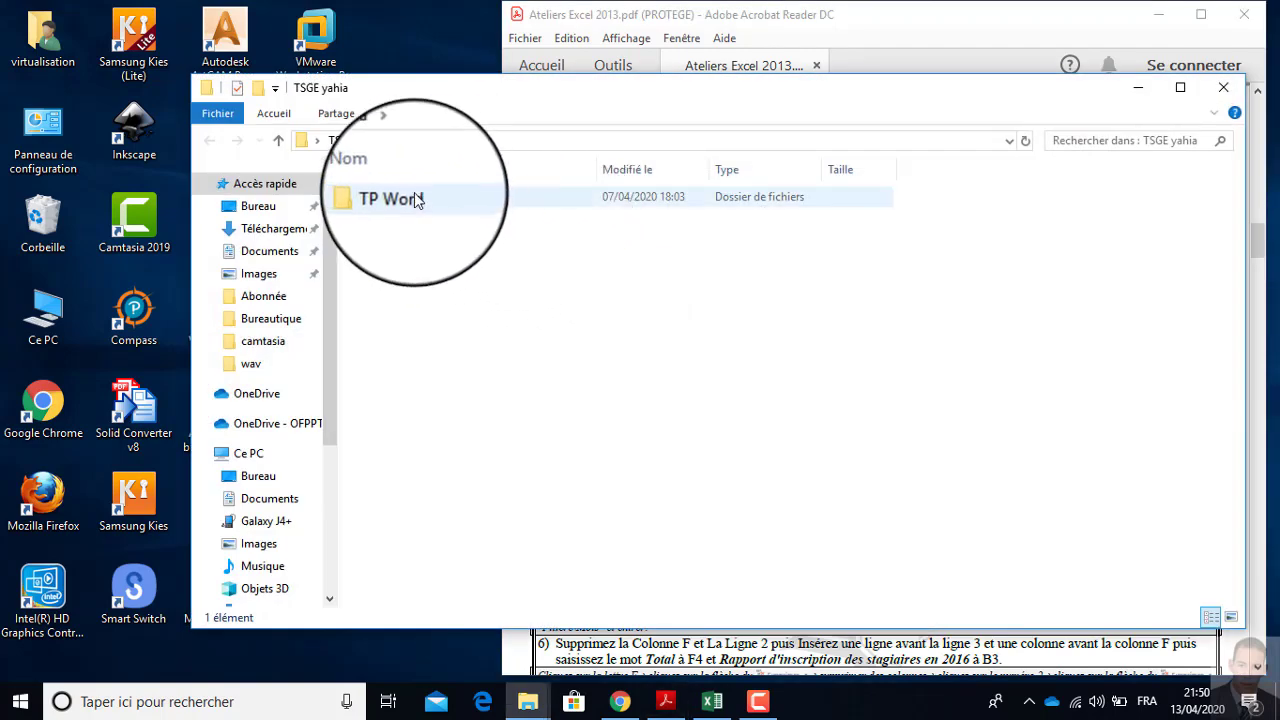
click(404, 250)
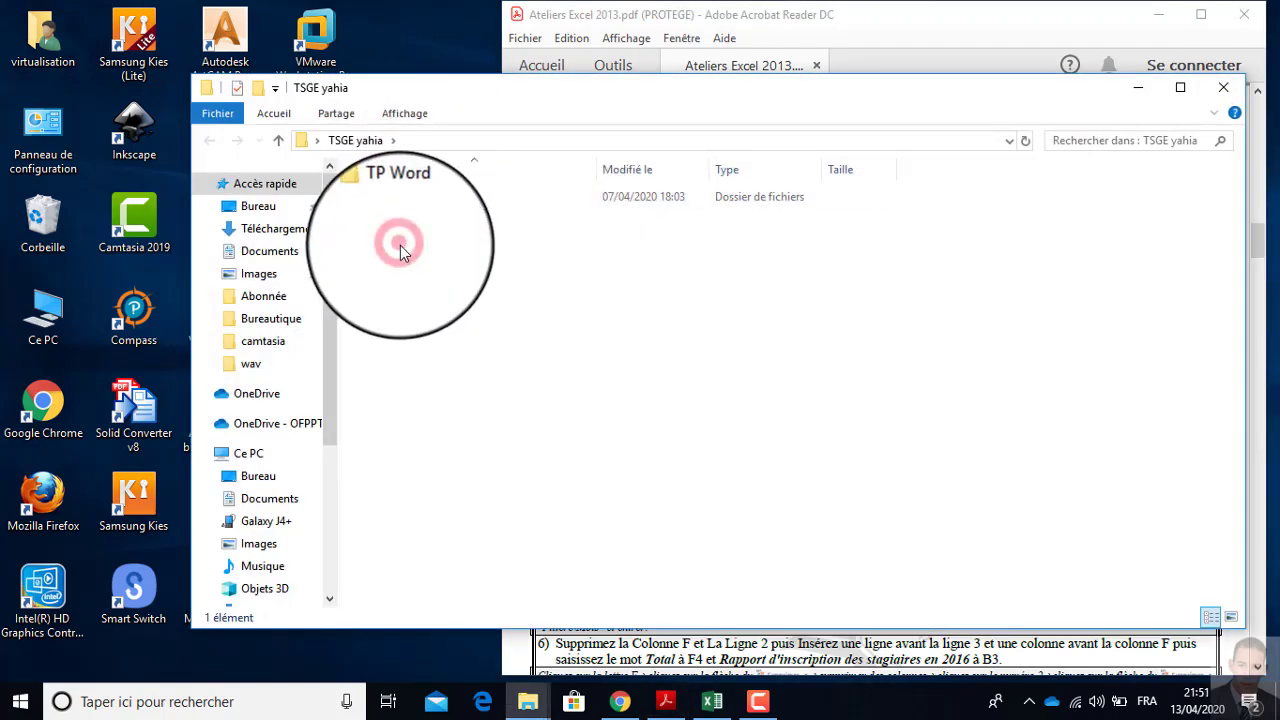
right_click(400, 246)
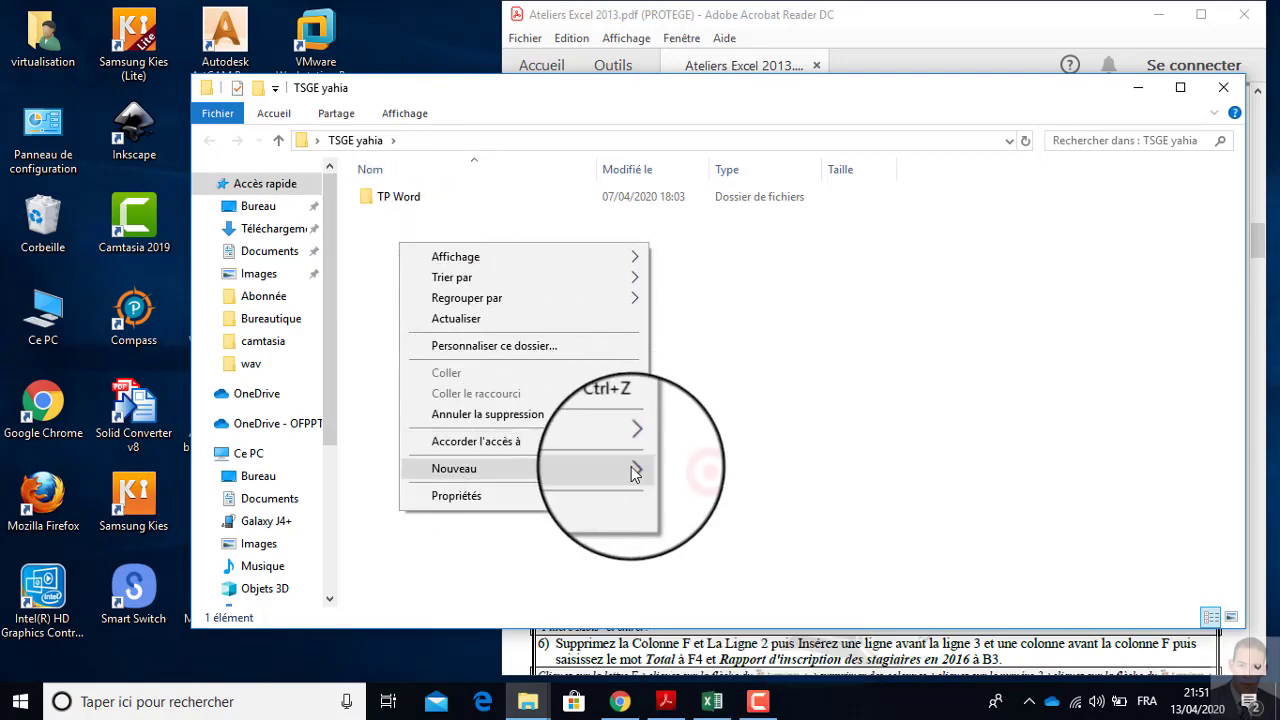
mouse_move(636, 469)
click(682, 471)
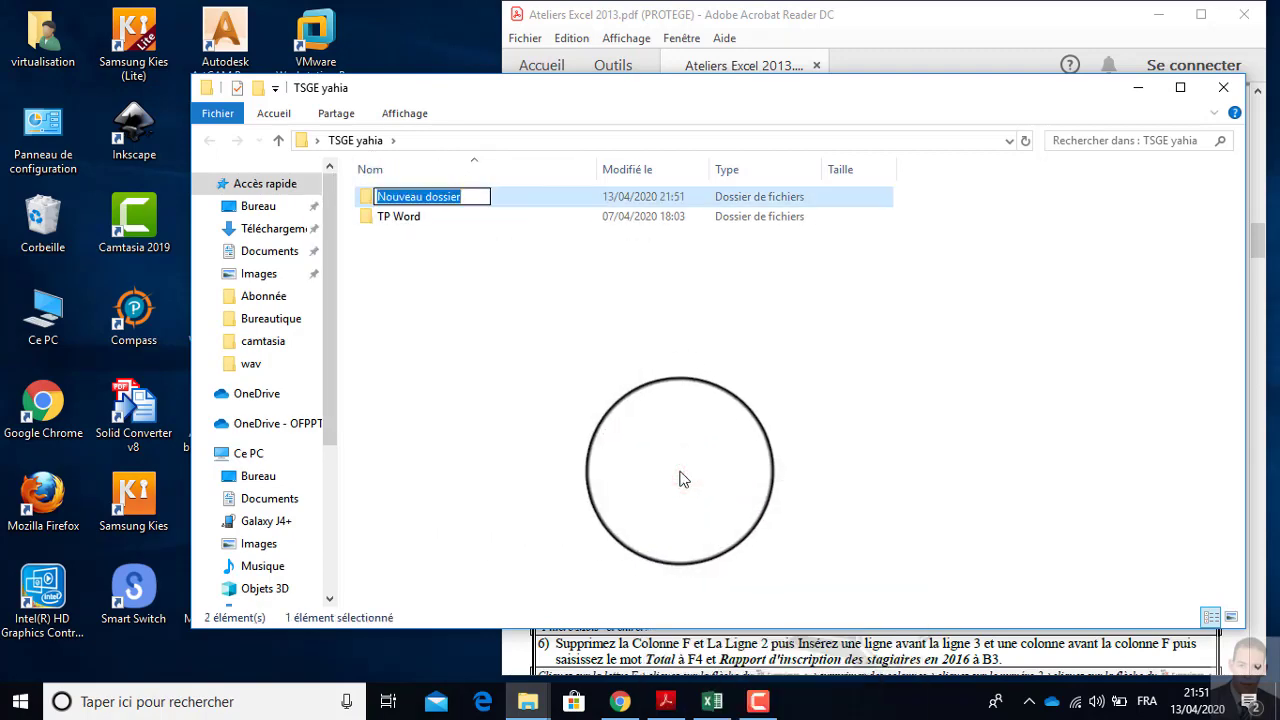
text(TP)
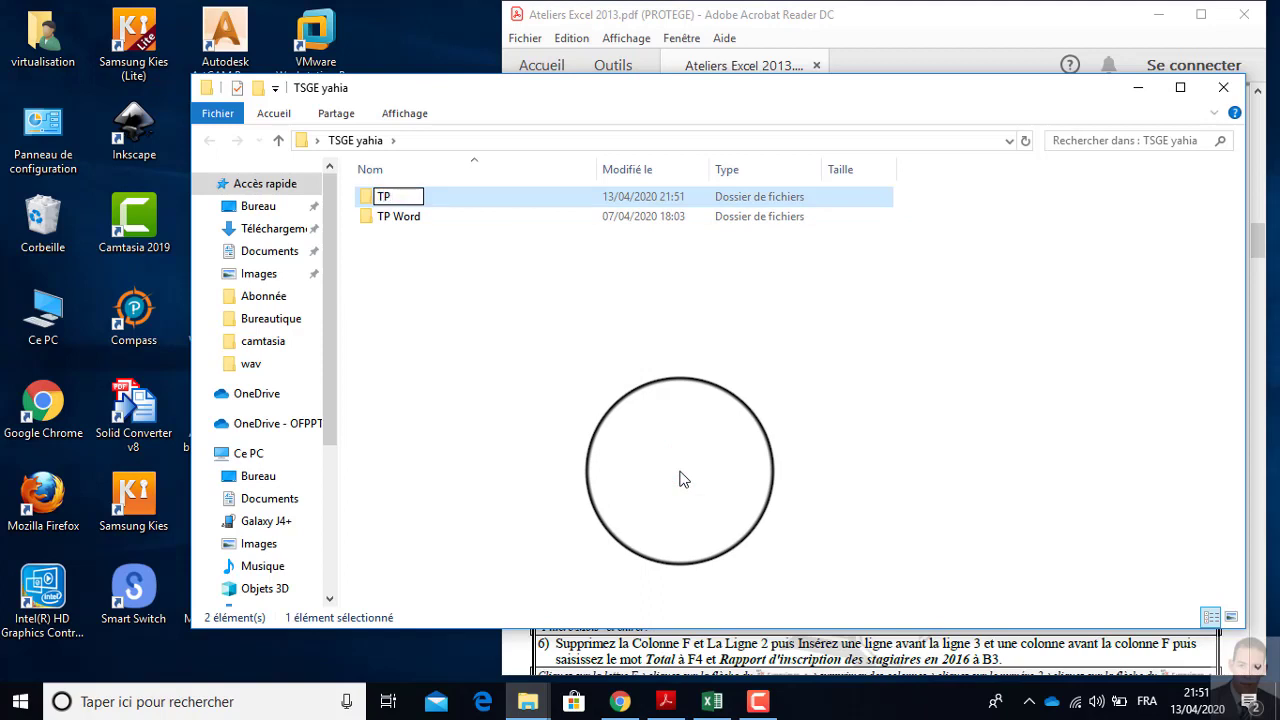
text( excel)
key(Return)
key(Return)
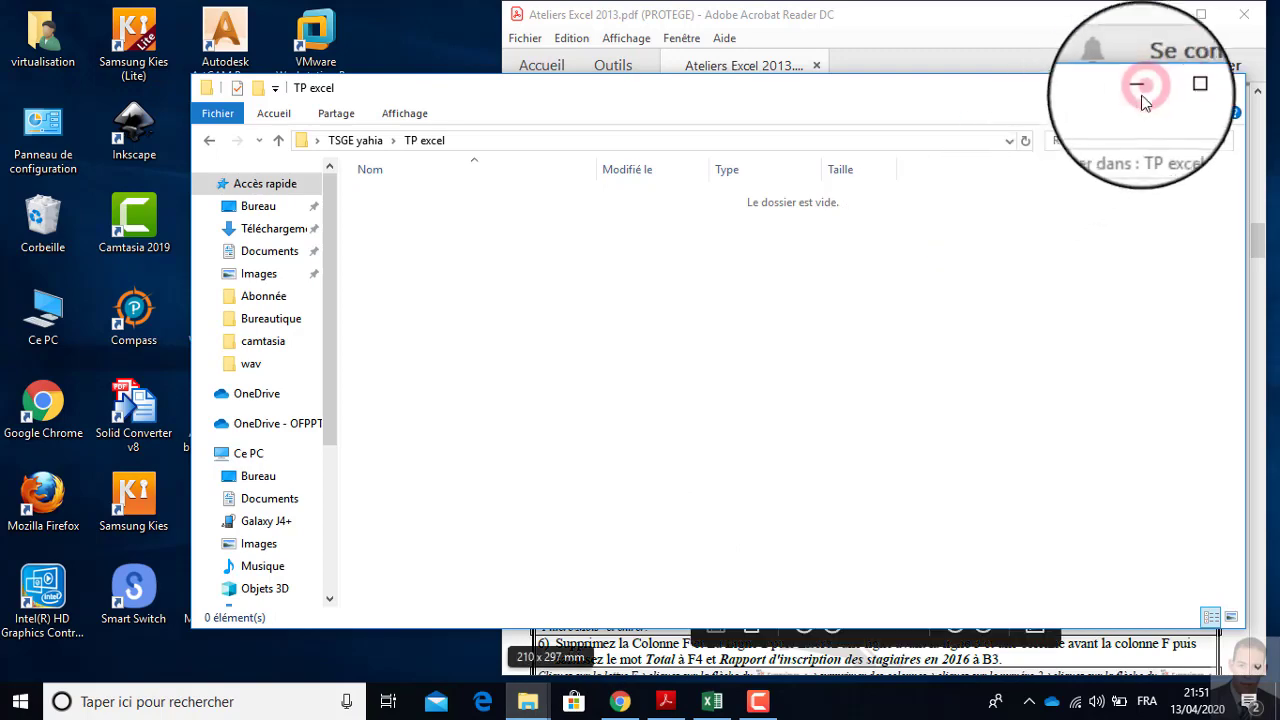
click(1143, 88)
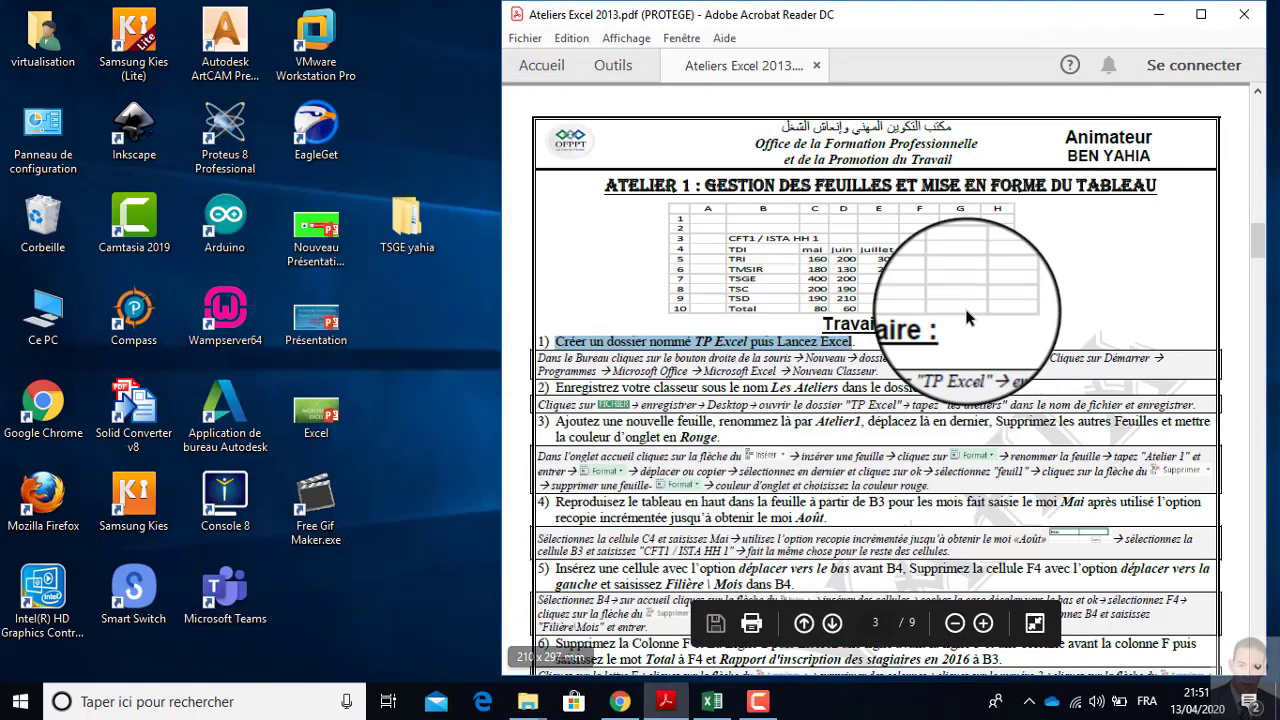
Read the PDF's second instruction about the workbook's name and the folder to save it in.
click(558, 386)
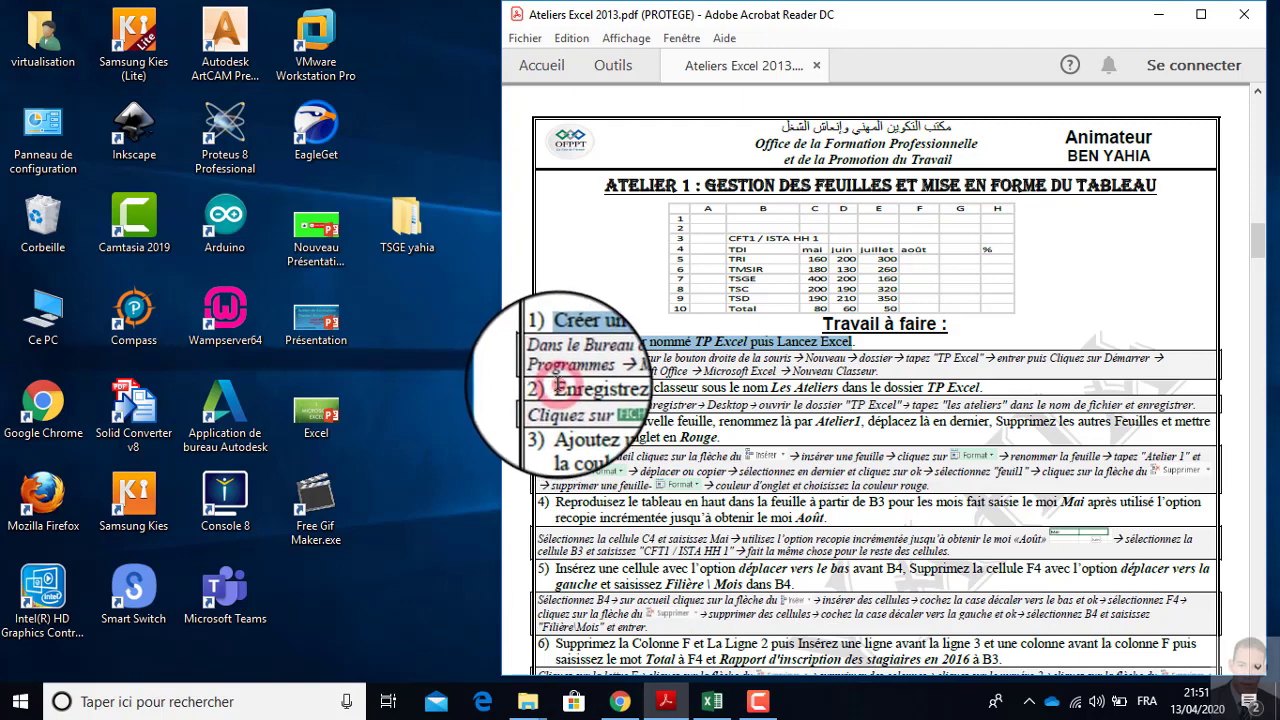
drag(558, 386, 684, 387)
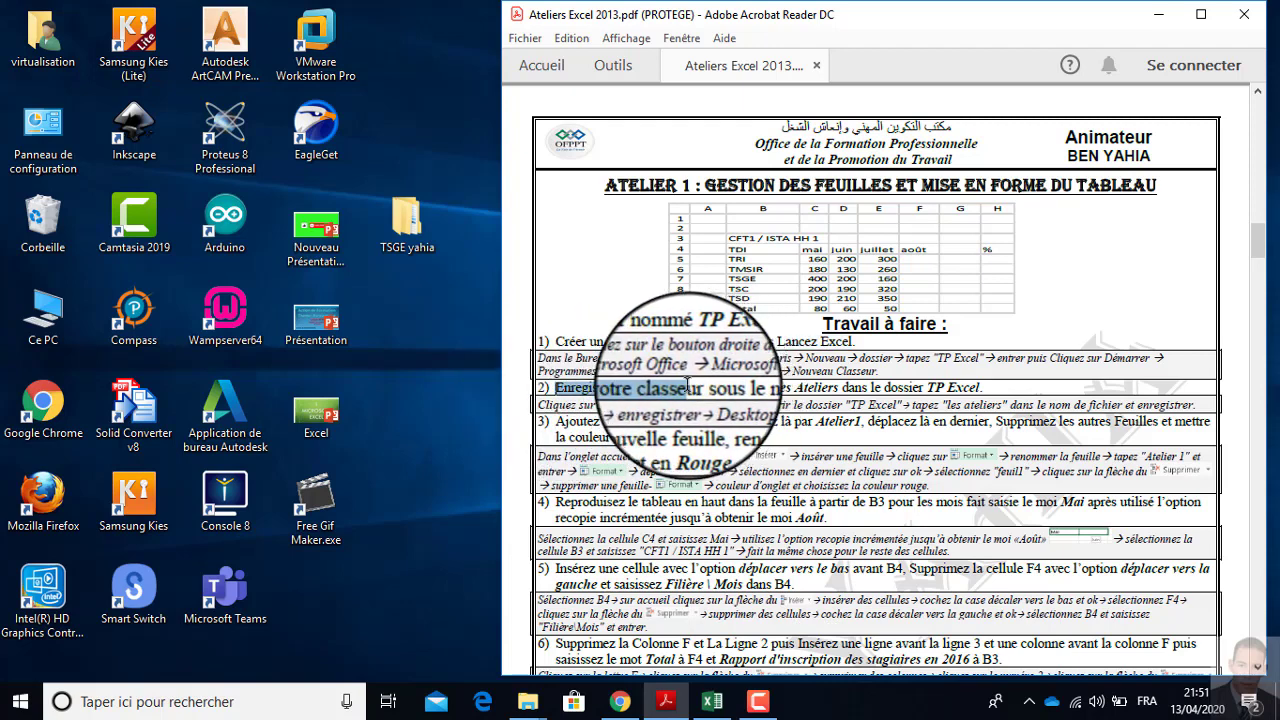
drag(695, 386, 761, 386)
click(805, 387)
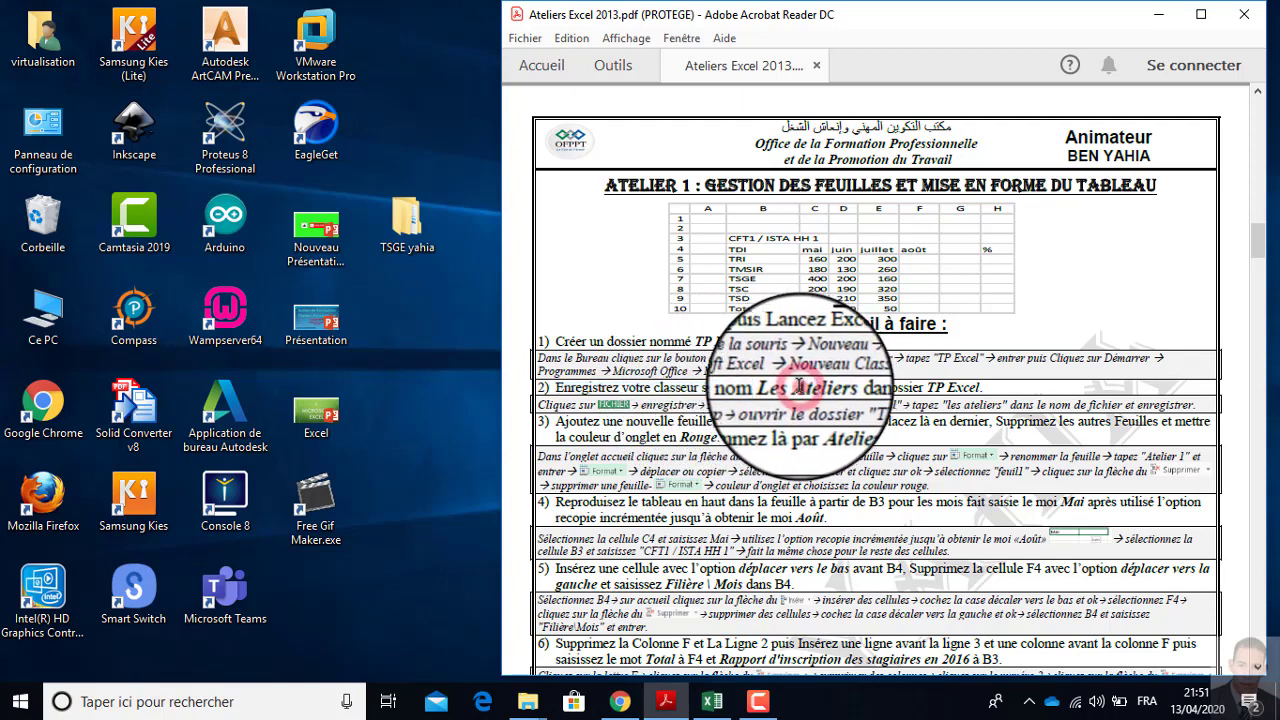
double_click(817, 387)
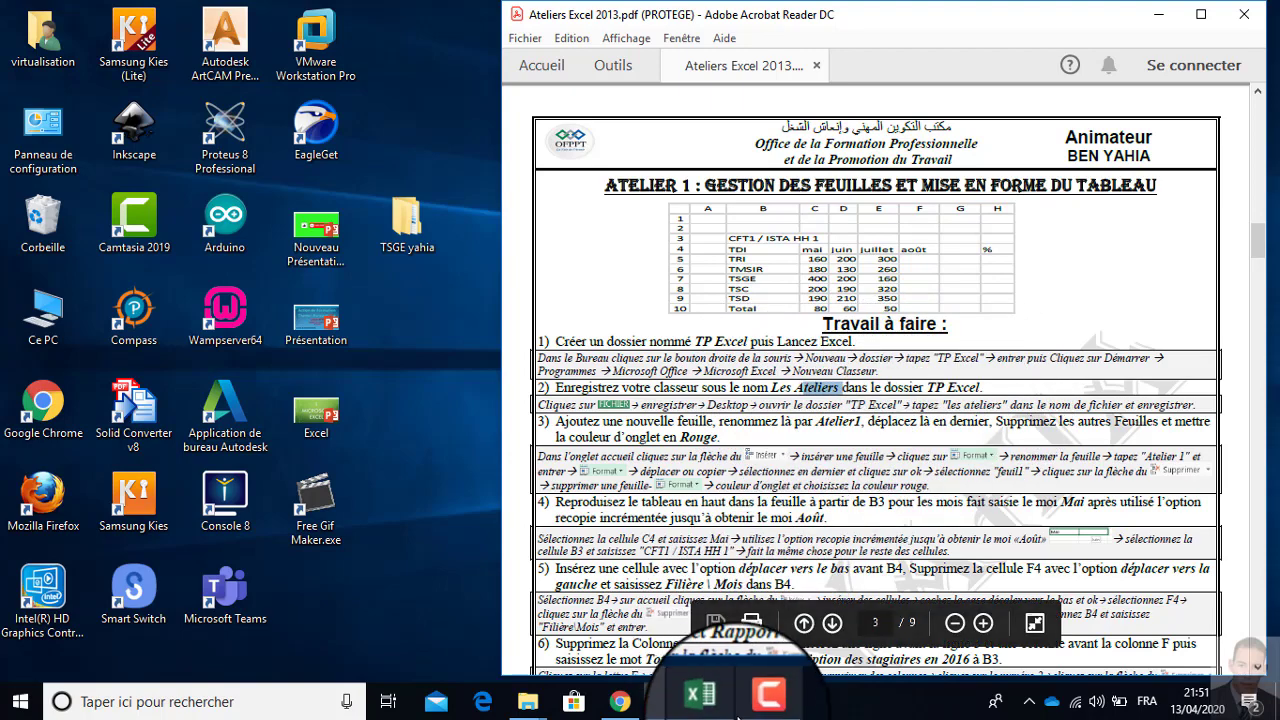
mouse_move(718, 704)
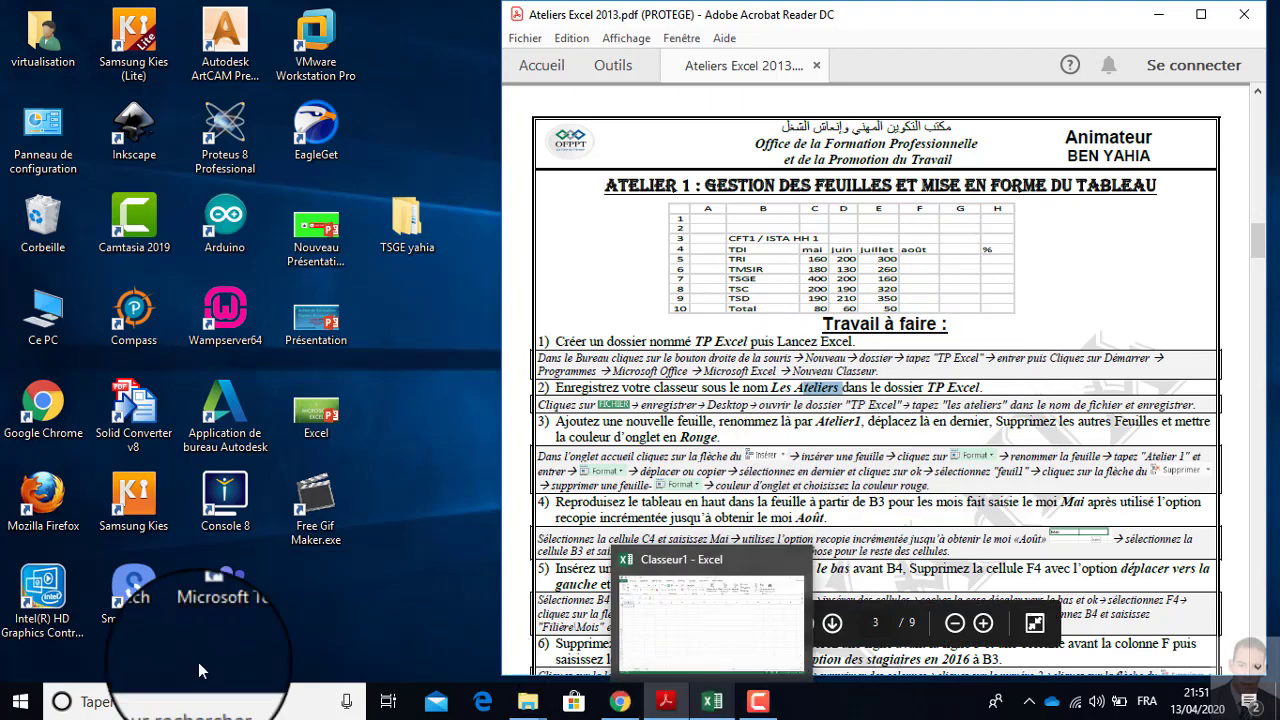
click(20, 701)
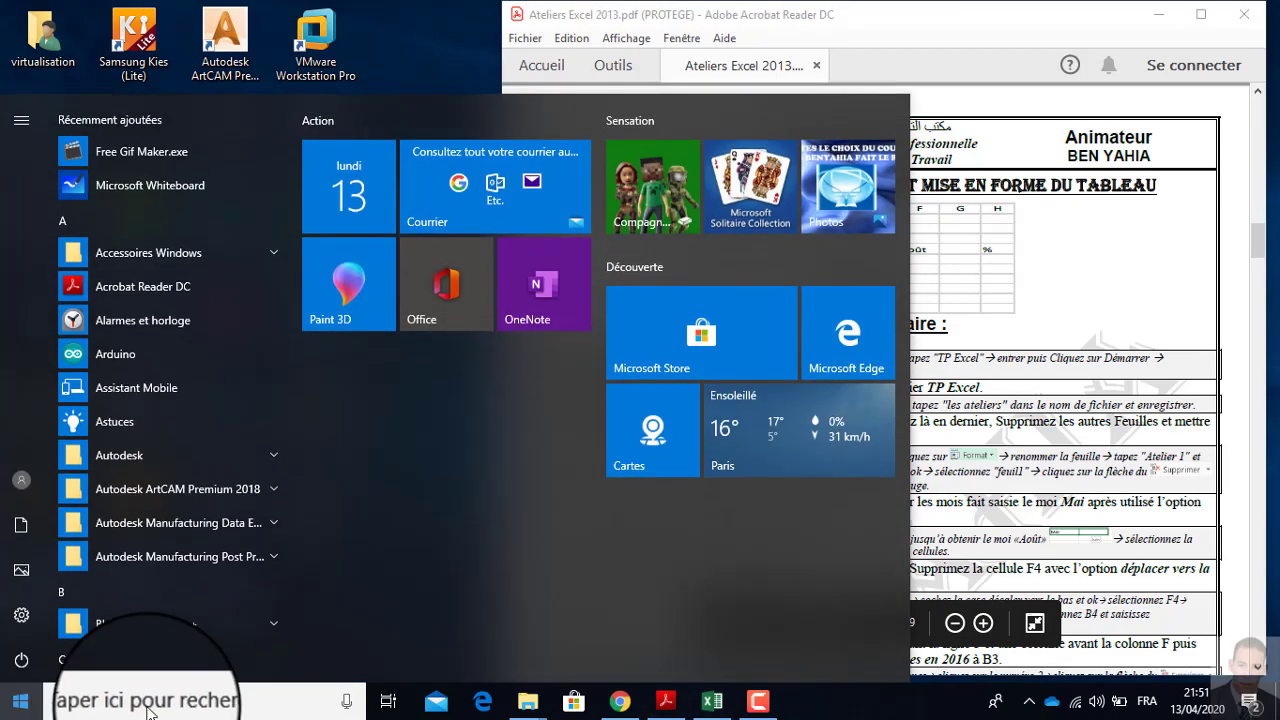
click(387, 28)
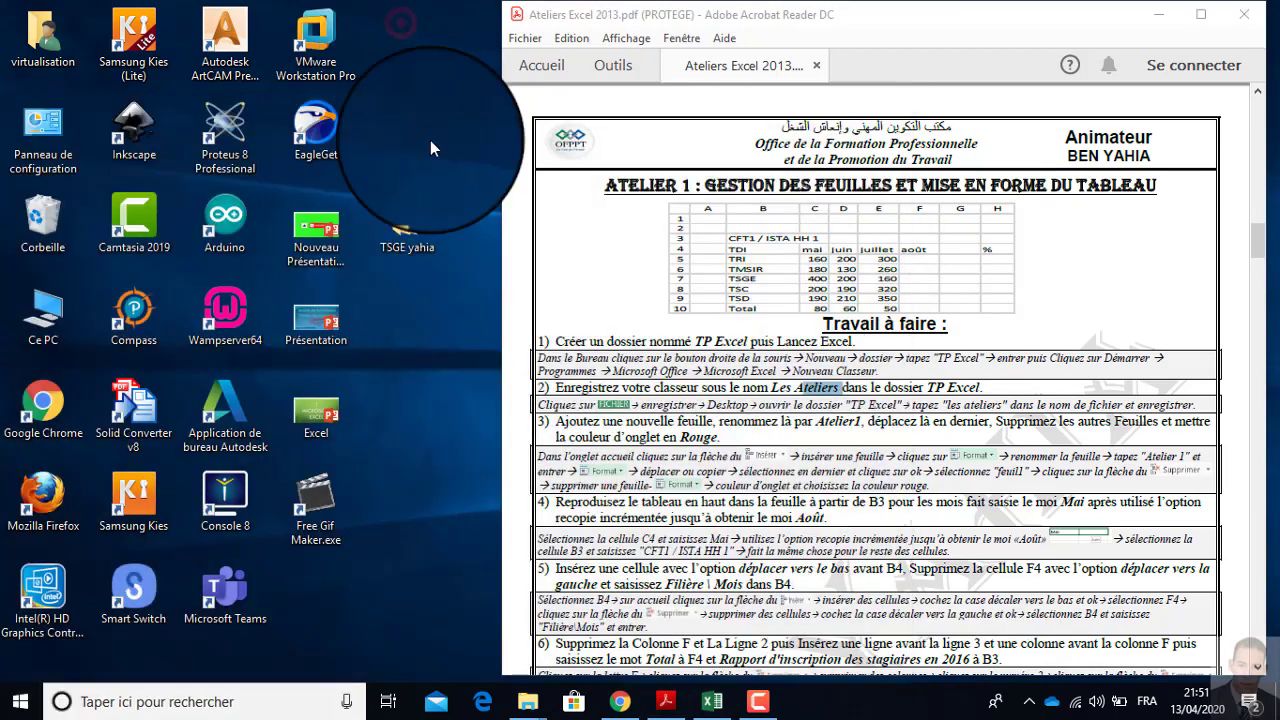
Create a new Microsoft Excel workbook named "Les Ateliers" in the TP excel folder and open it.
double_click(418, 226)
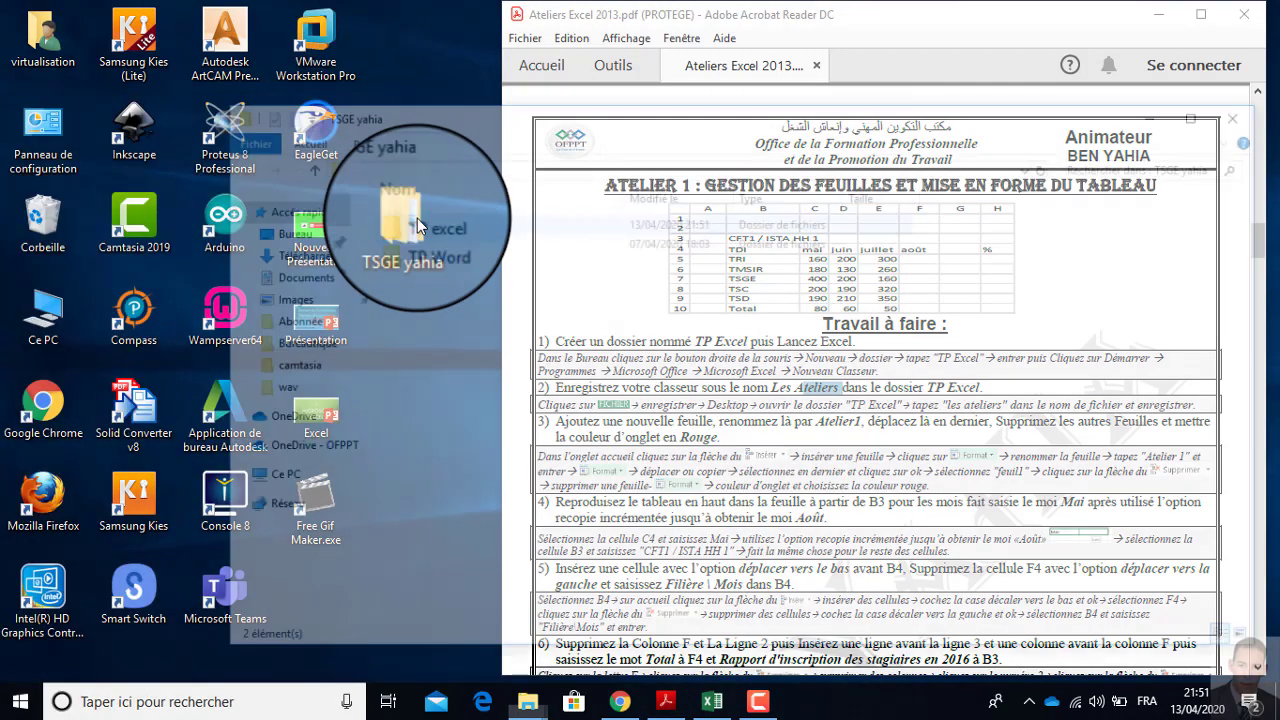
click(440, 224)
double_click(440, 228)
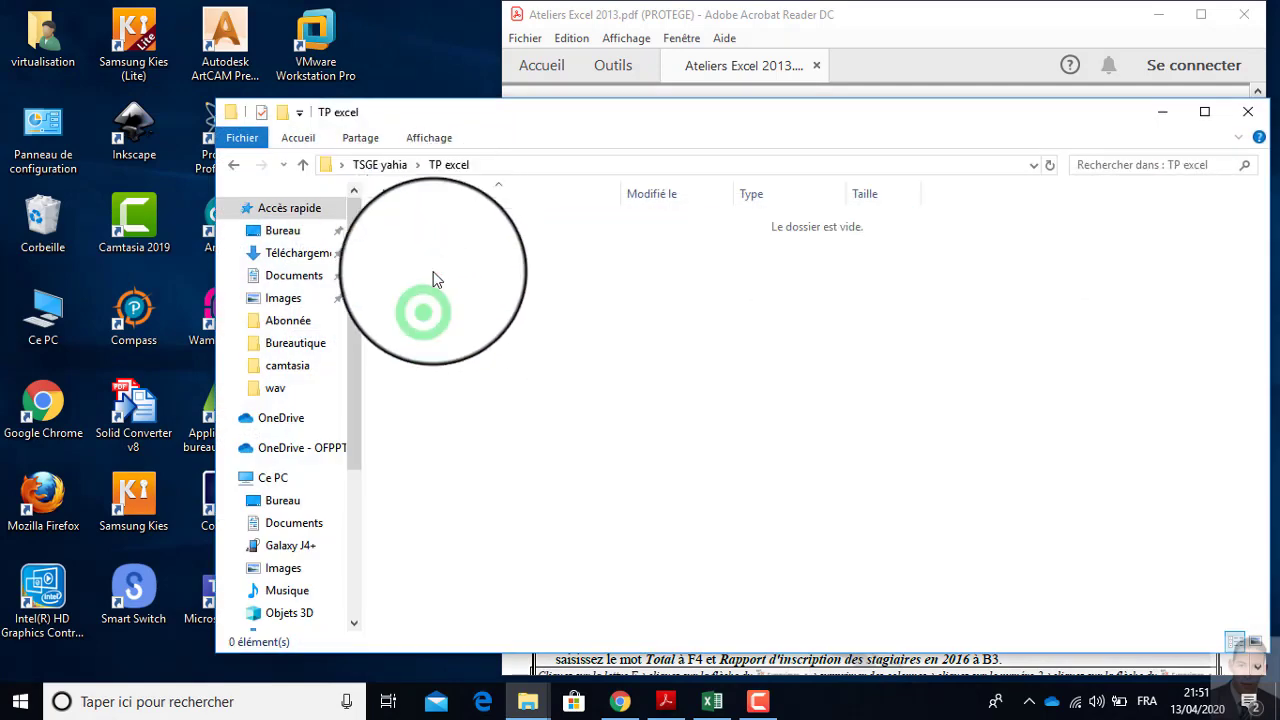
right_click(427, 299)
mouse_move(553, 527)
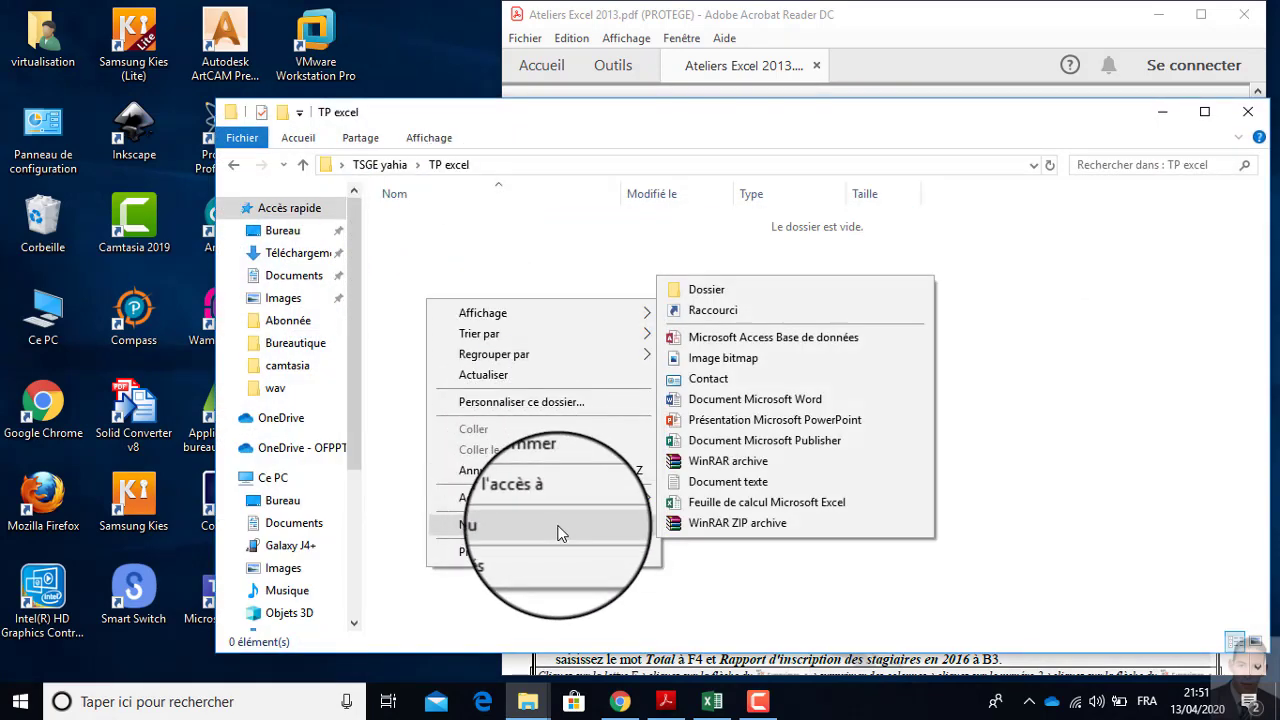
click(734, 506)
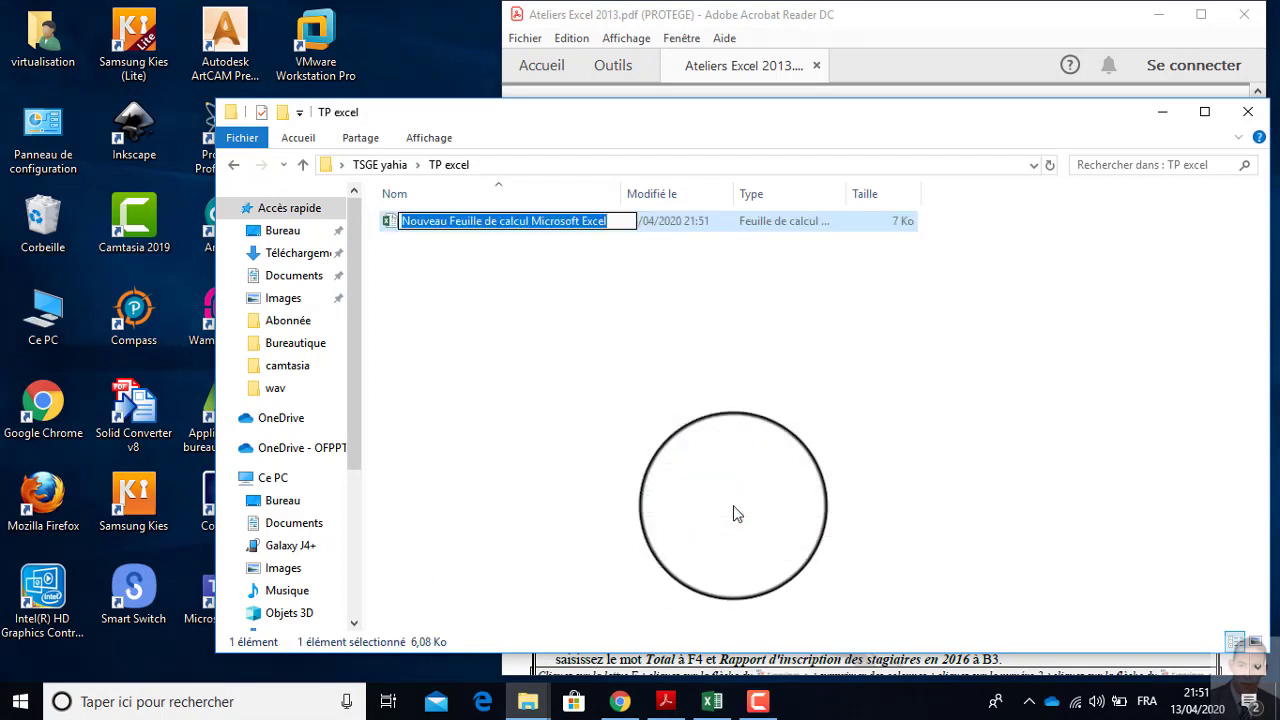
text(L)
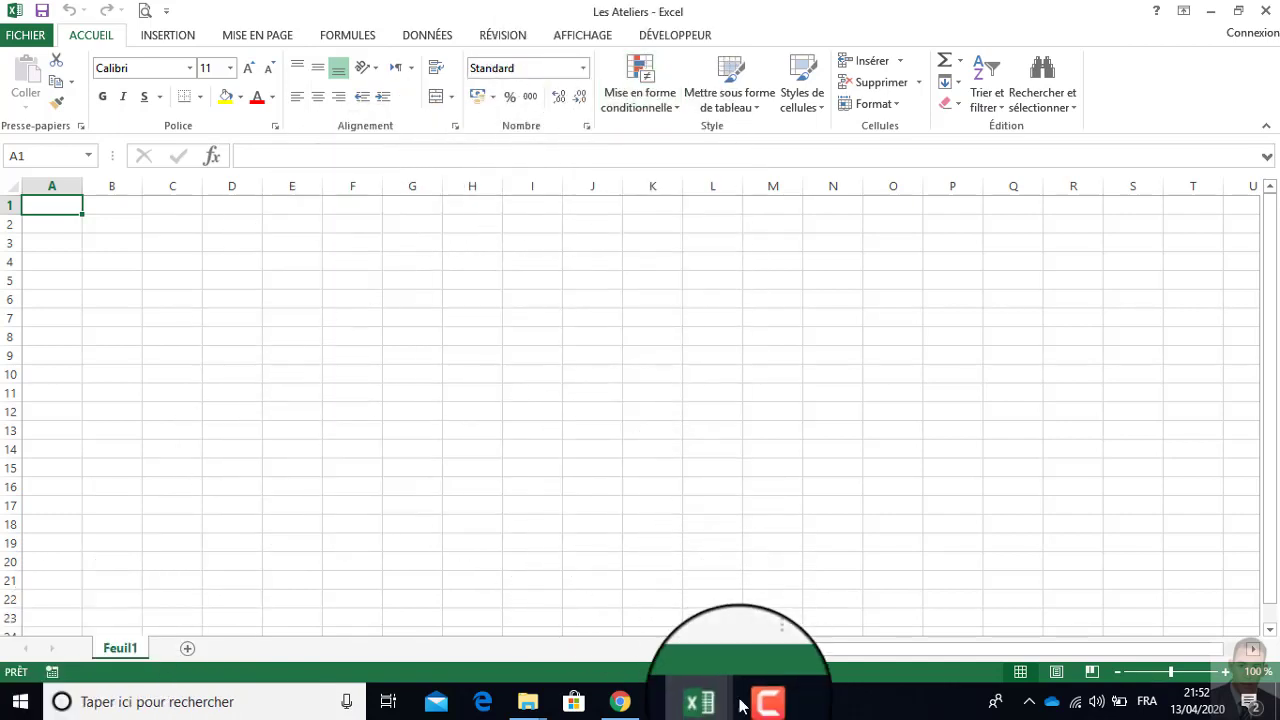
Reduce the Les Ateliers workbook to a smaller window and close the blank Classeur1 workbook.
click(948, 18)
click(949, 18)
double_click(949, 18)
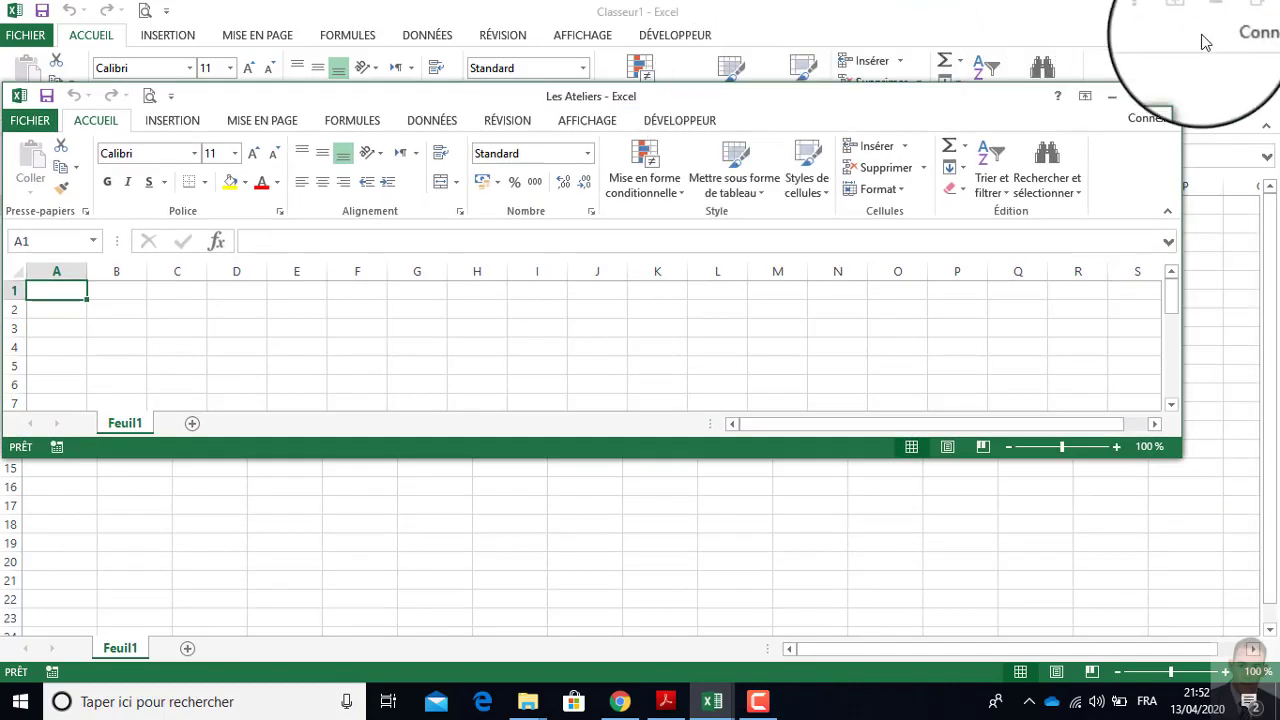
click(1276, 16)
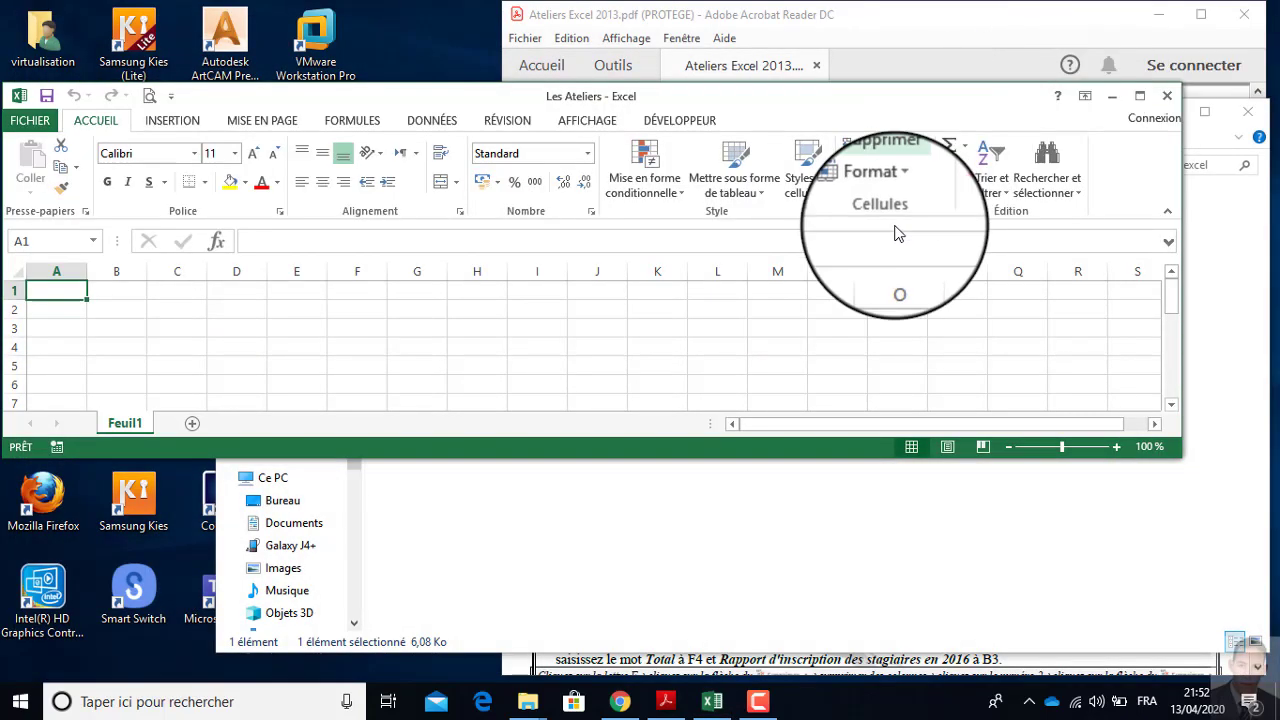
Bring the exercise PDF to the front, place its window below the Les Ateliers workbook, and widen it to nearly the full screen width.
click(1006, 20)
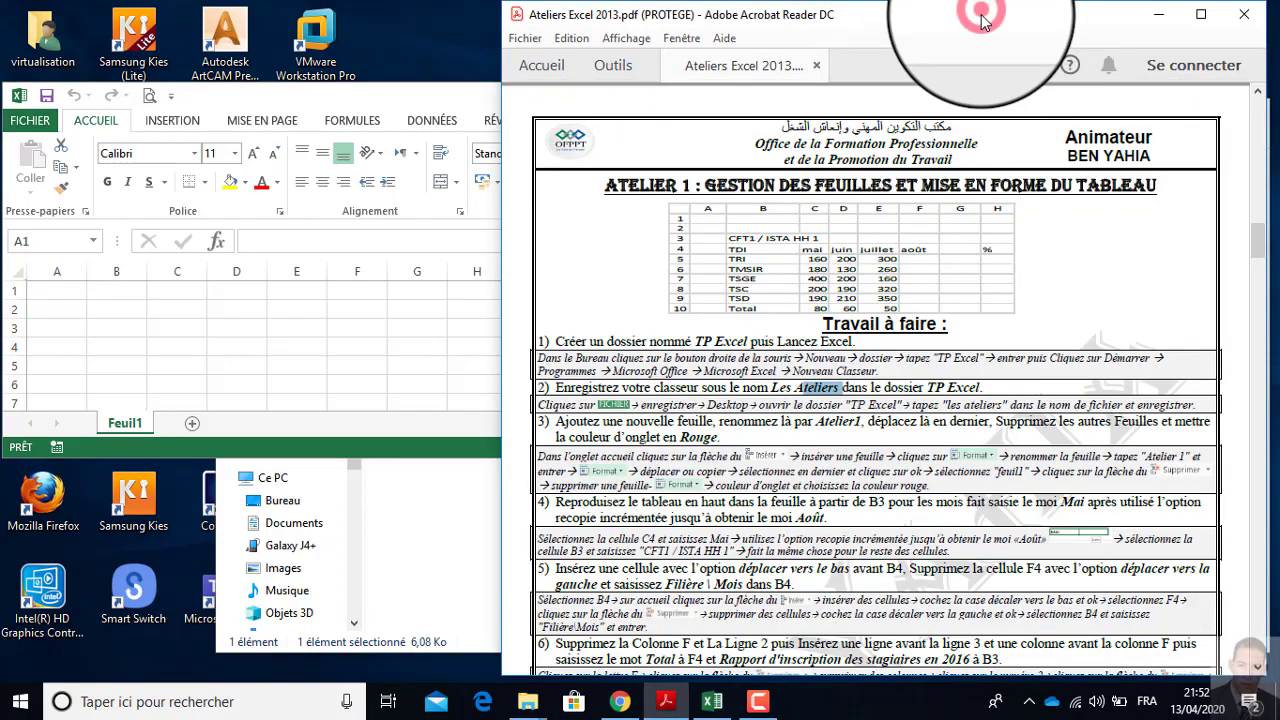
double_click(983, 17)
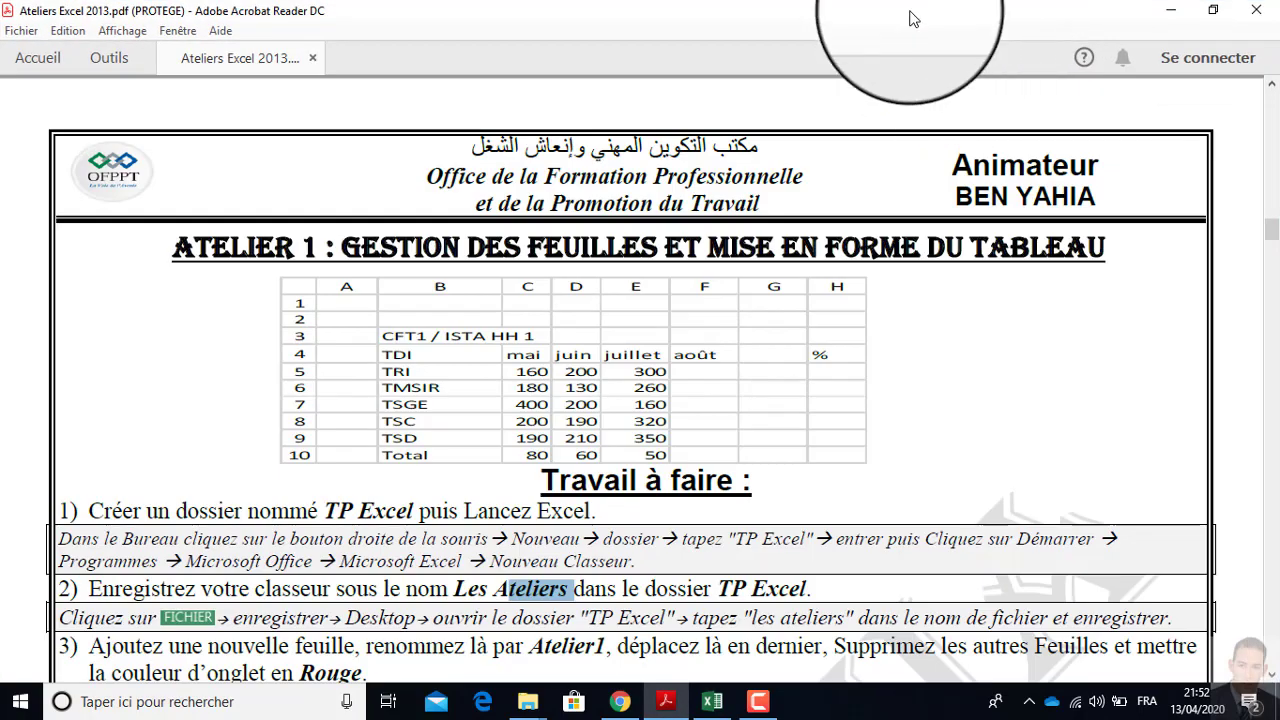
drag(910, 18, 929, 131)
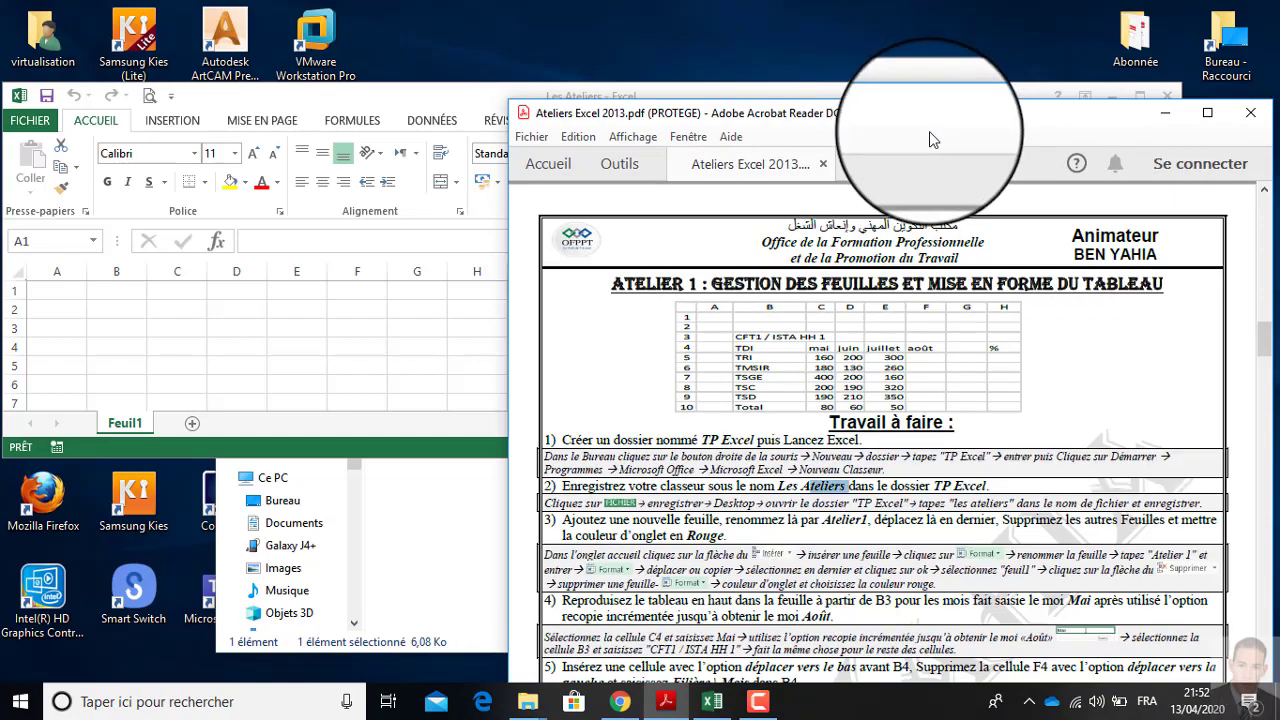
click(507, 401)
drag(508, 400, 40, 426)
drag(857, 105, 749, 456)
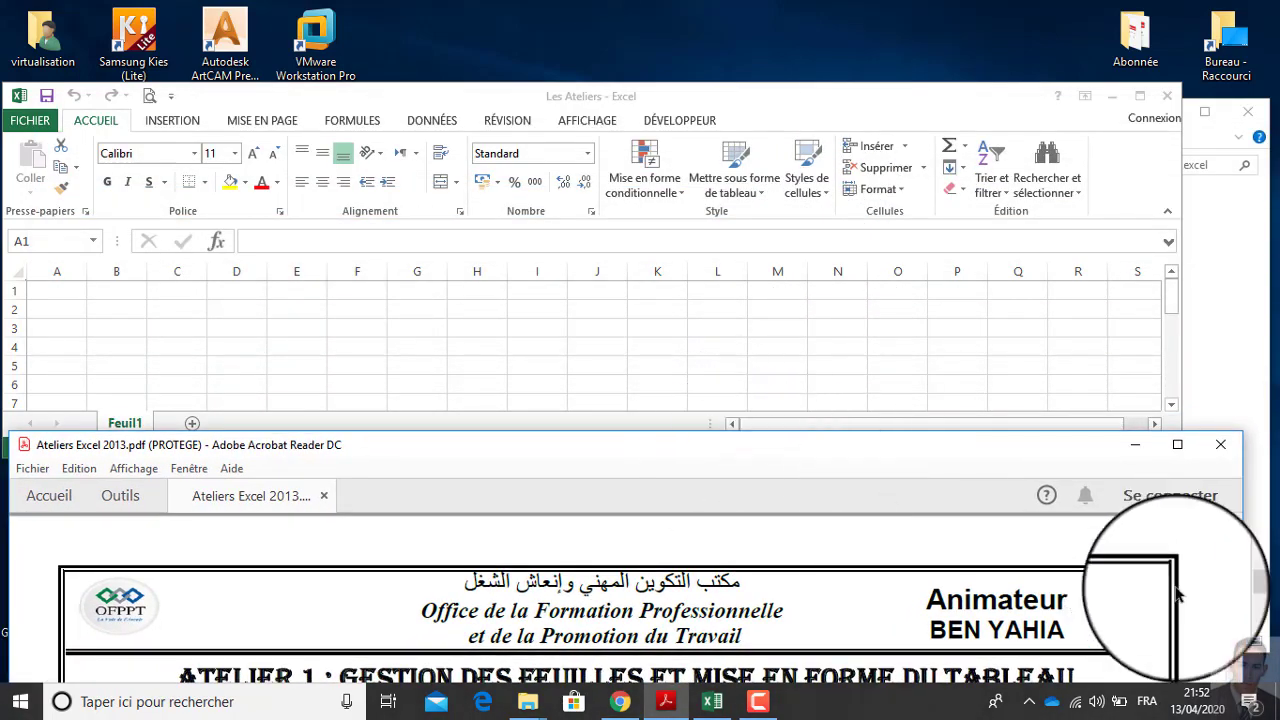
drag(1244, 556, 1268, 545)
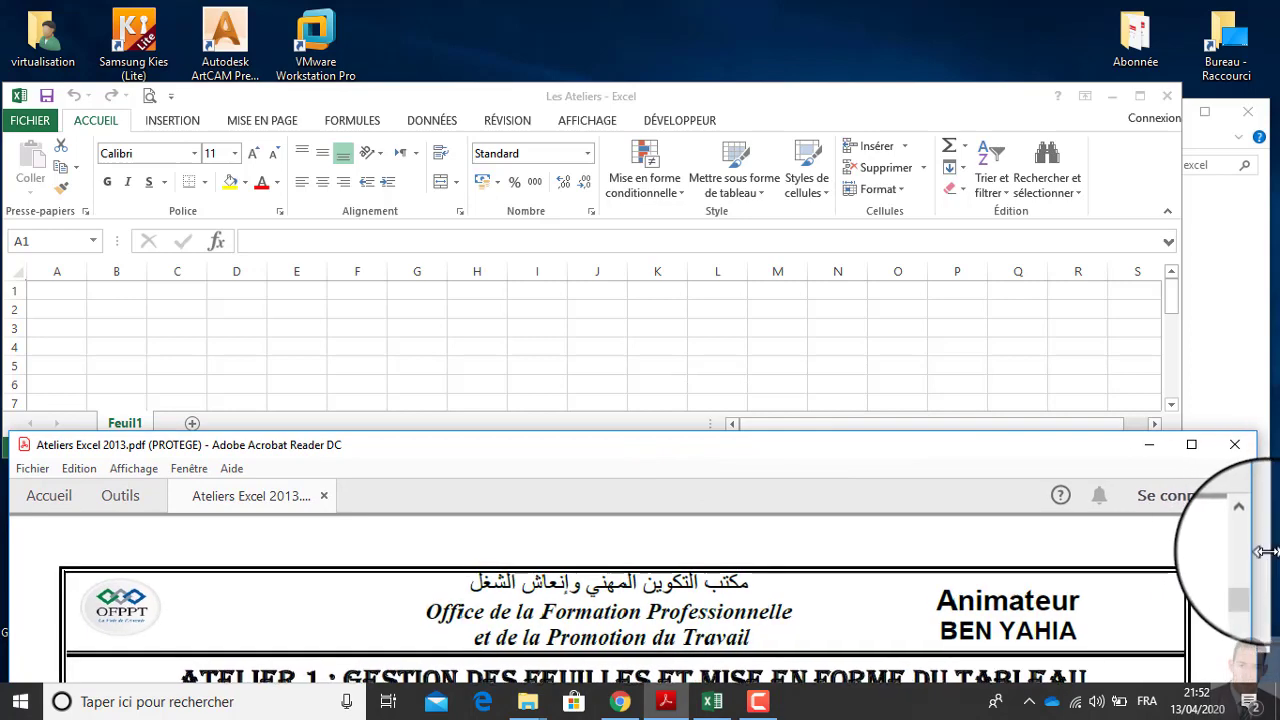
Place the Les Ateliers workbook window above the exercise PDF and enlarge it to nearly the full screen width, down to the PDF's edge.
drag(772, 108, 806, 108)
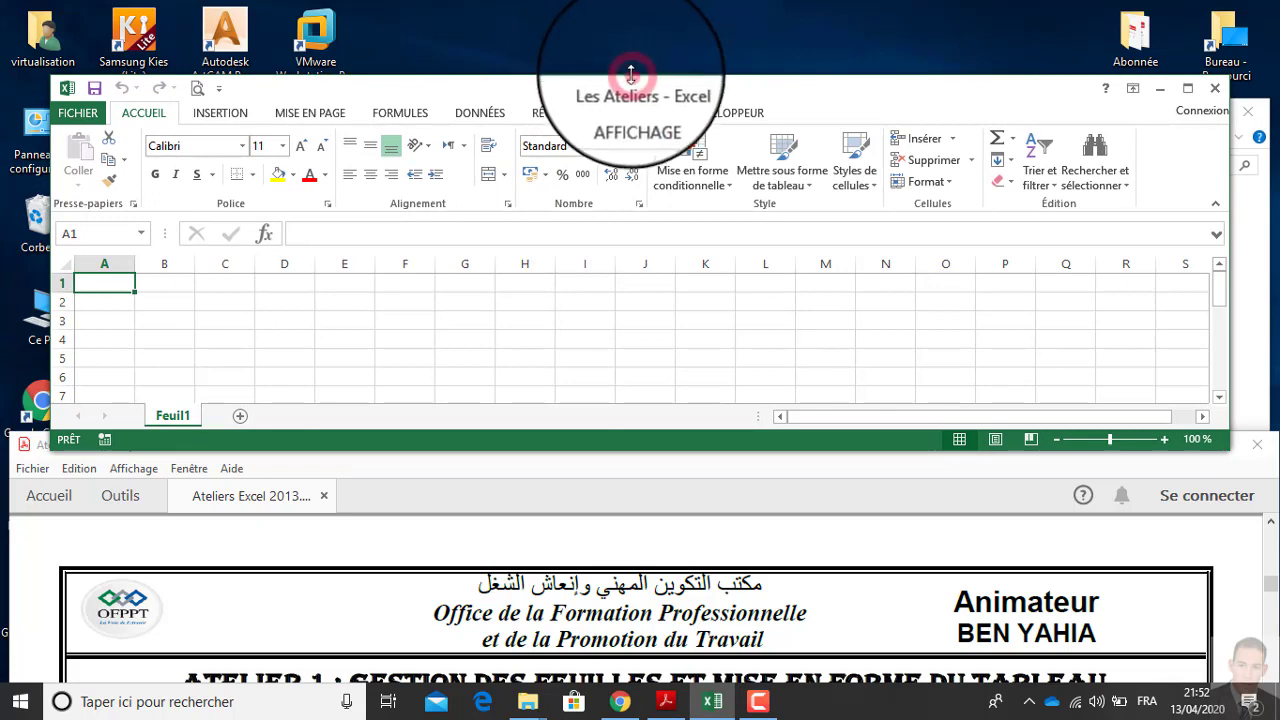
drag(631, 70, 630, 8)
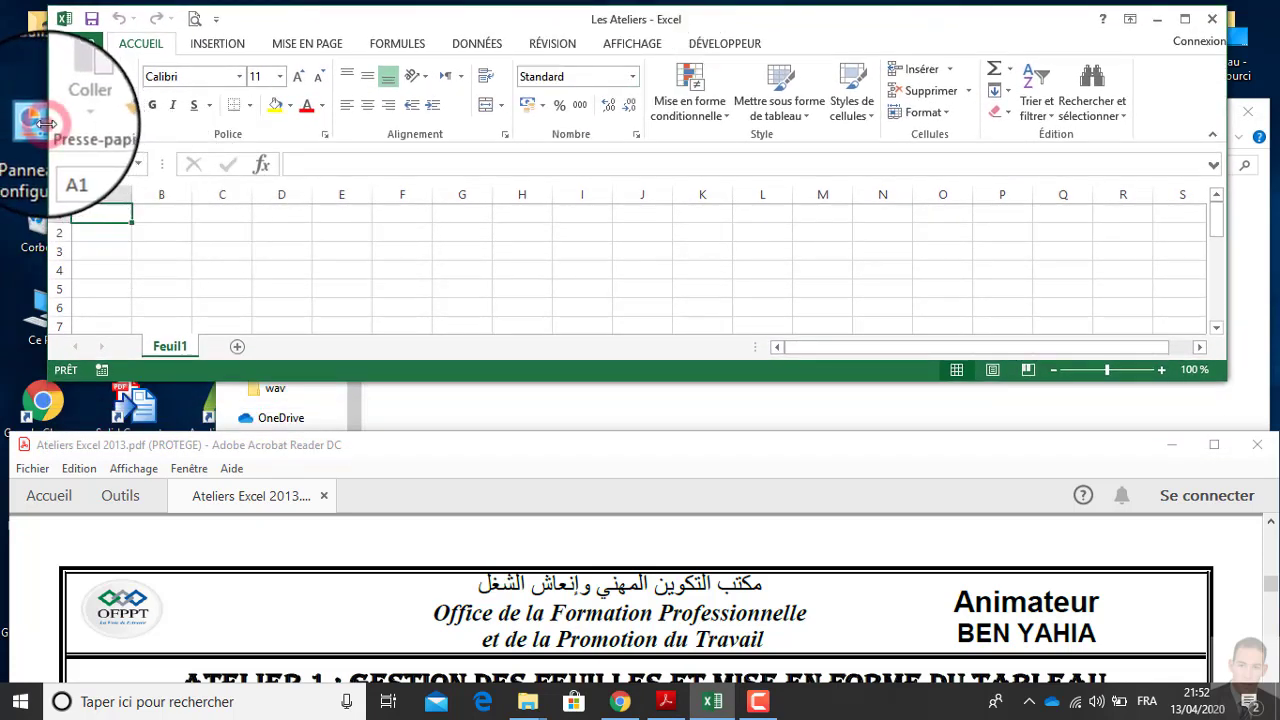
drag(44, 123, 3, 123)
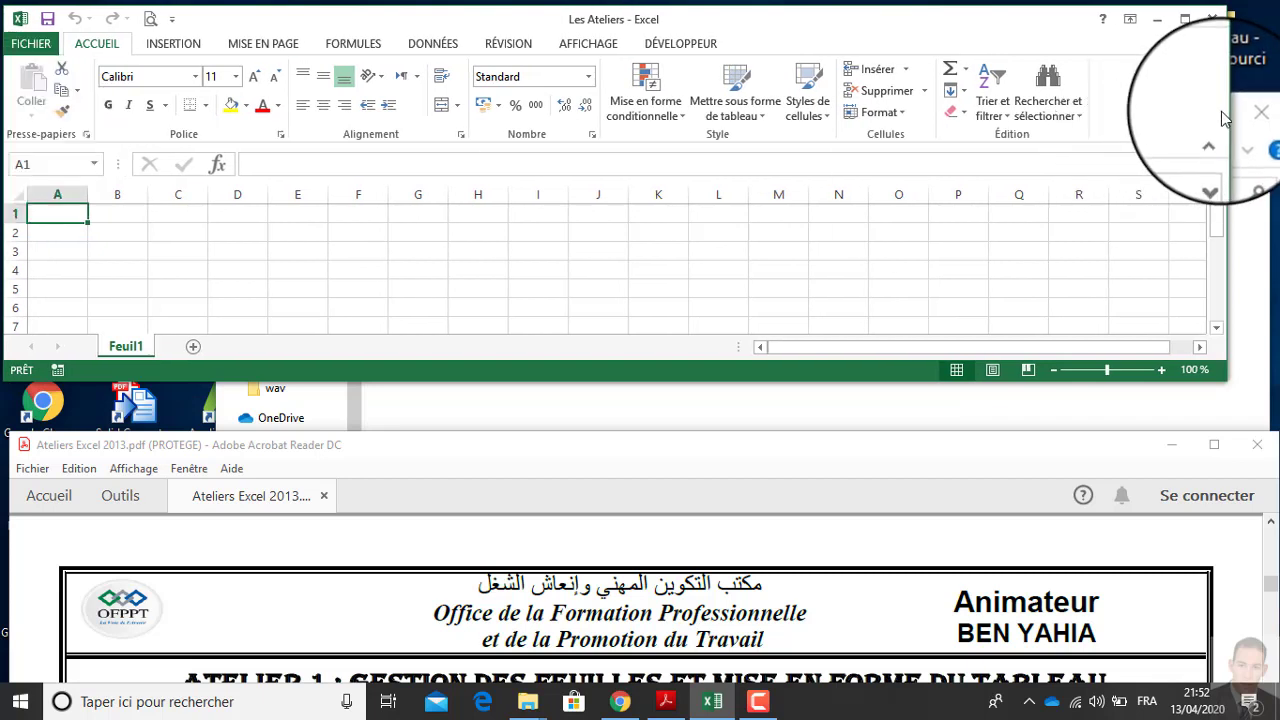
drag(1227, 214, 1272, 214)
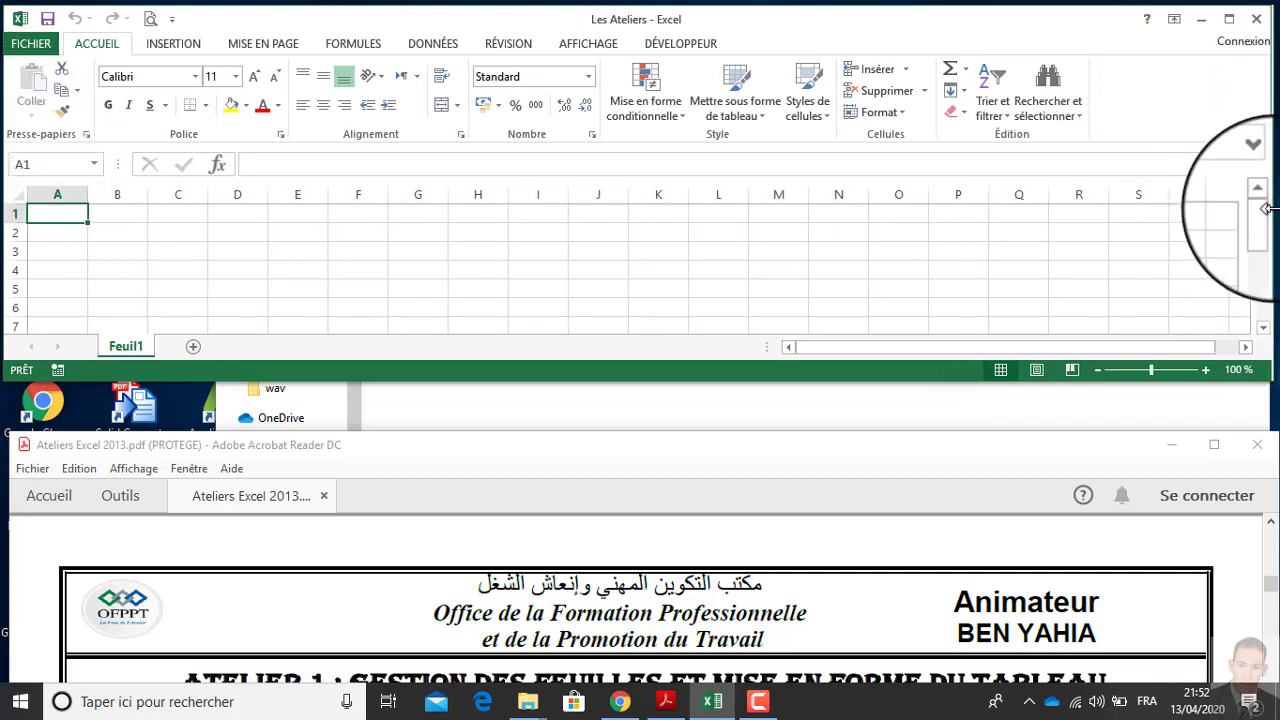
click(791, 380)
drag(793, 382, 797, 448)
Read the PDF's third instruction about adding, renaming, moving and deleting sheets and colouring the sheet tab.
scroll(731, 571, down, 5)
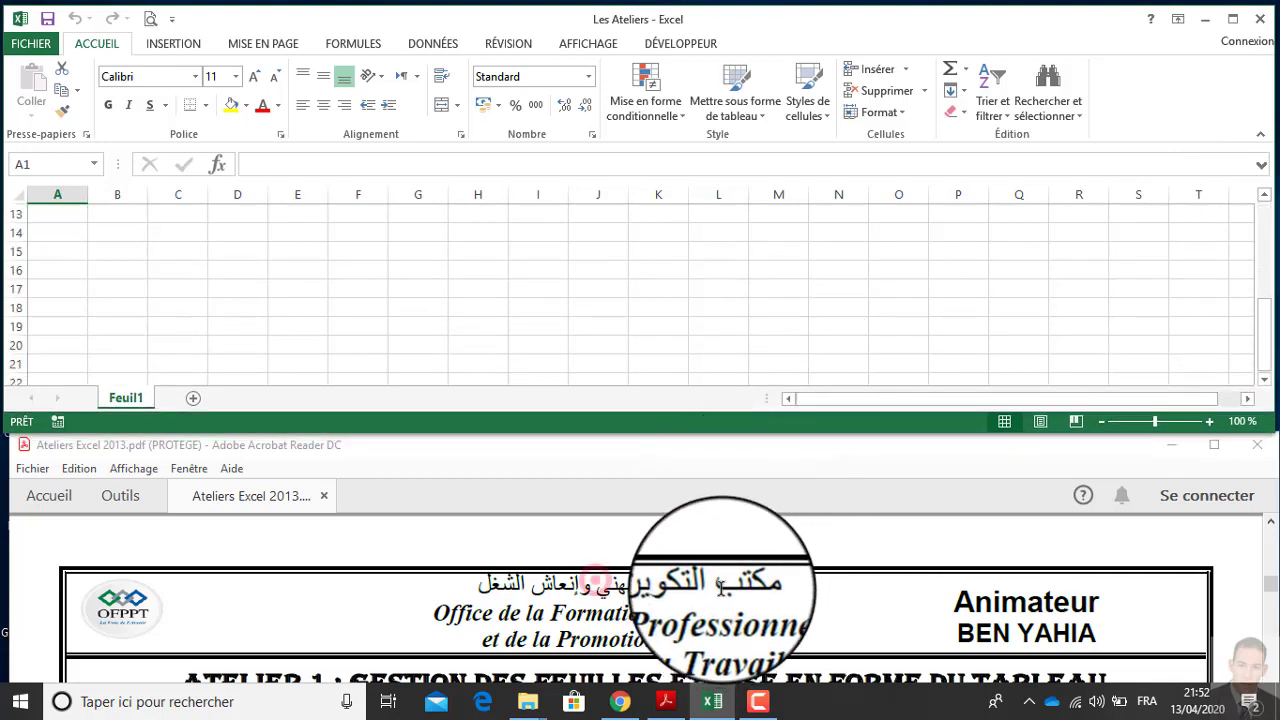
click(592, 575)
click(1264, 335)
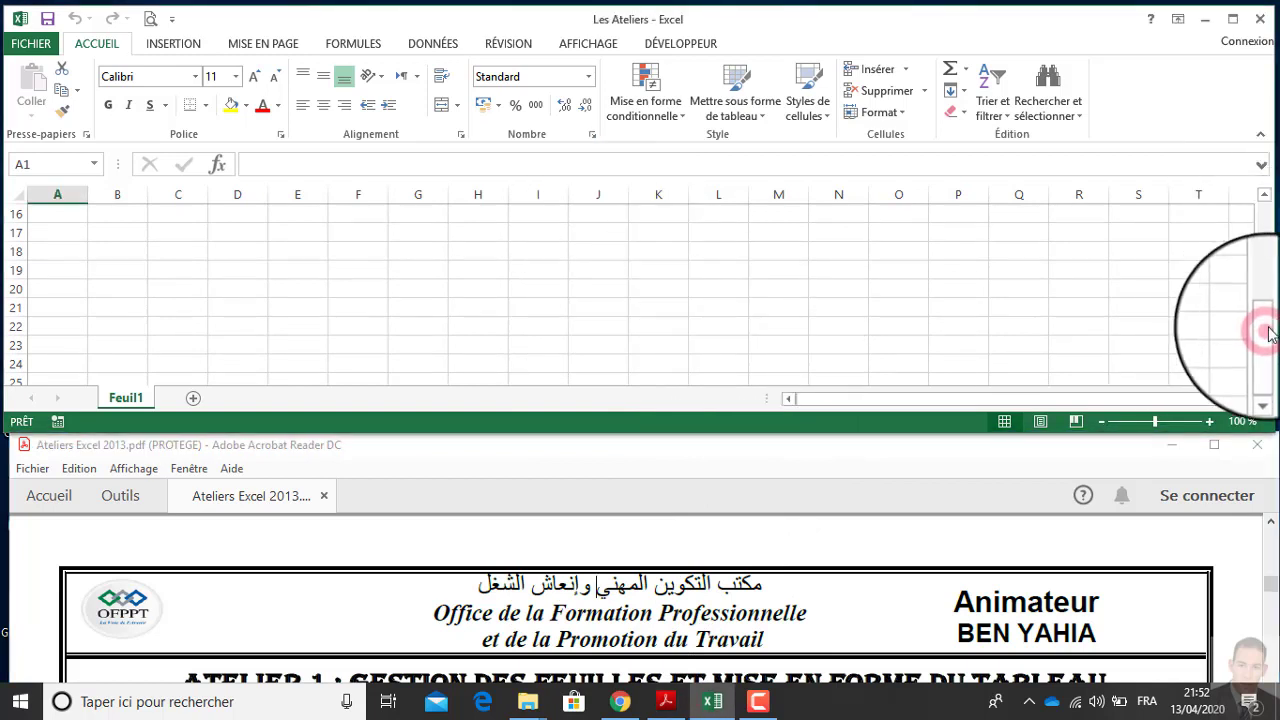
drag(1266, 335, 1264, 205)
click(455, 612)
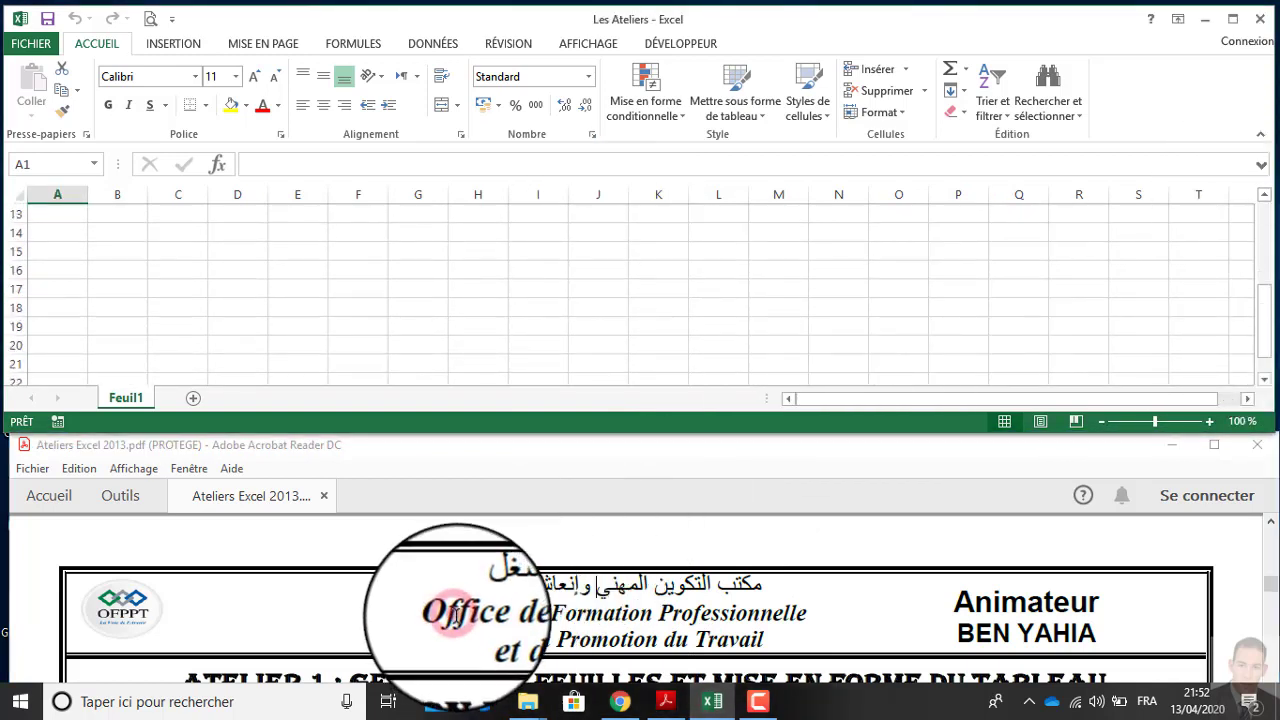
scroll(455, 612, down, 10)
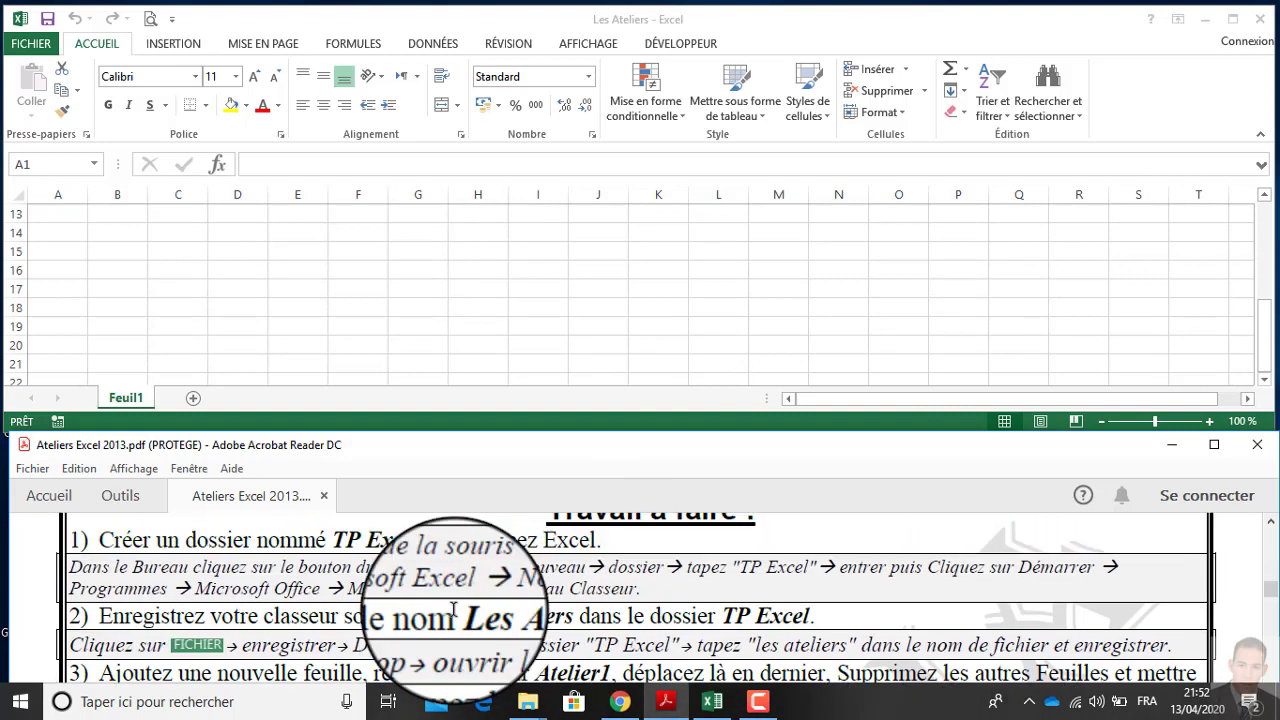
scroll(453, 609, down, 1)
scroll(120, 600, down, 1)
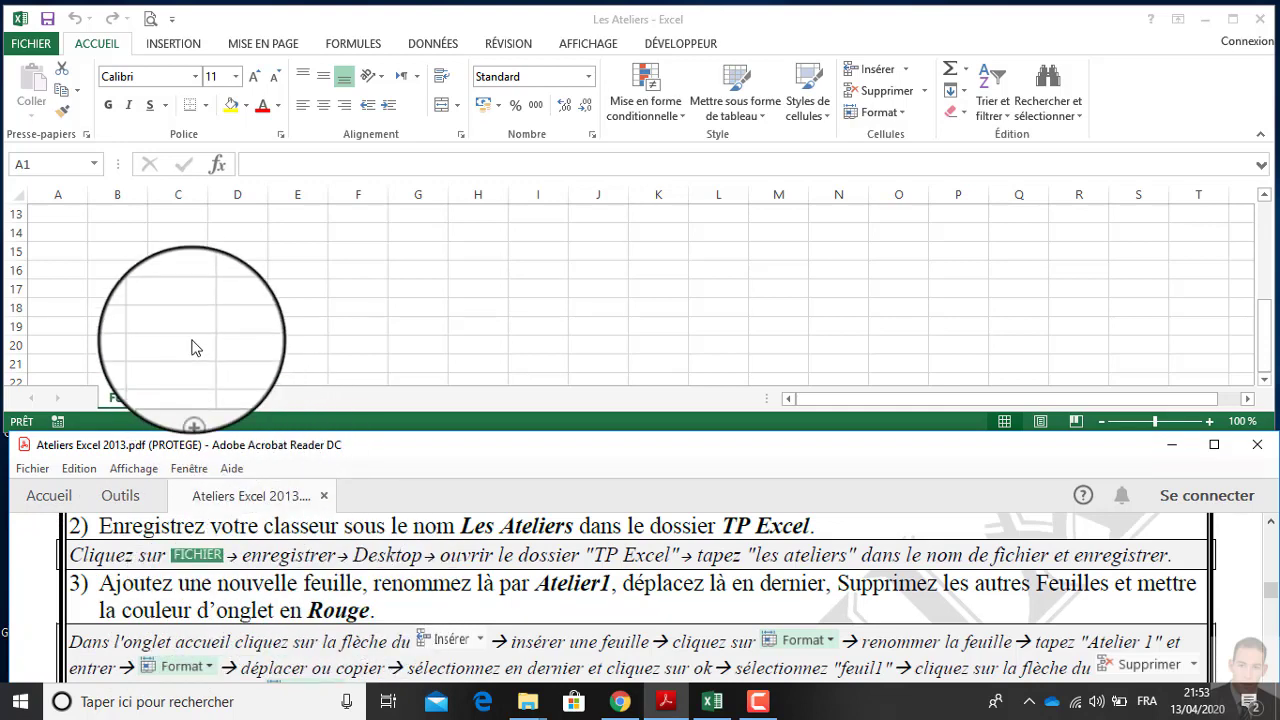
click(1266, 322)
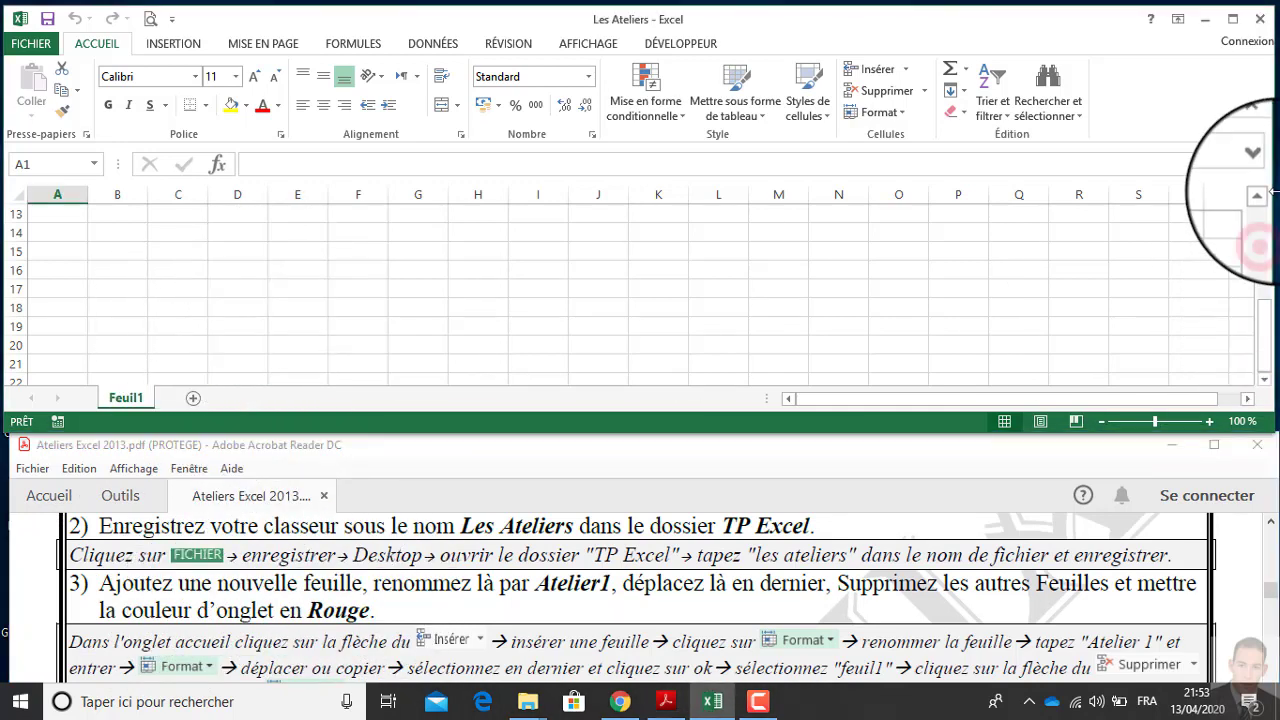
click(1267, 232)
click(1266, 232)
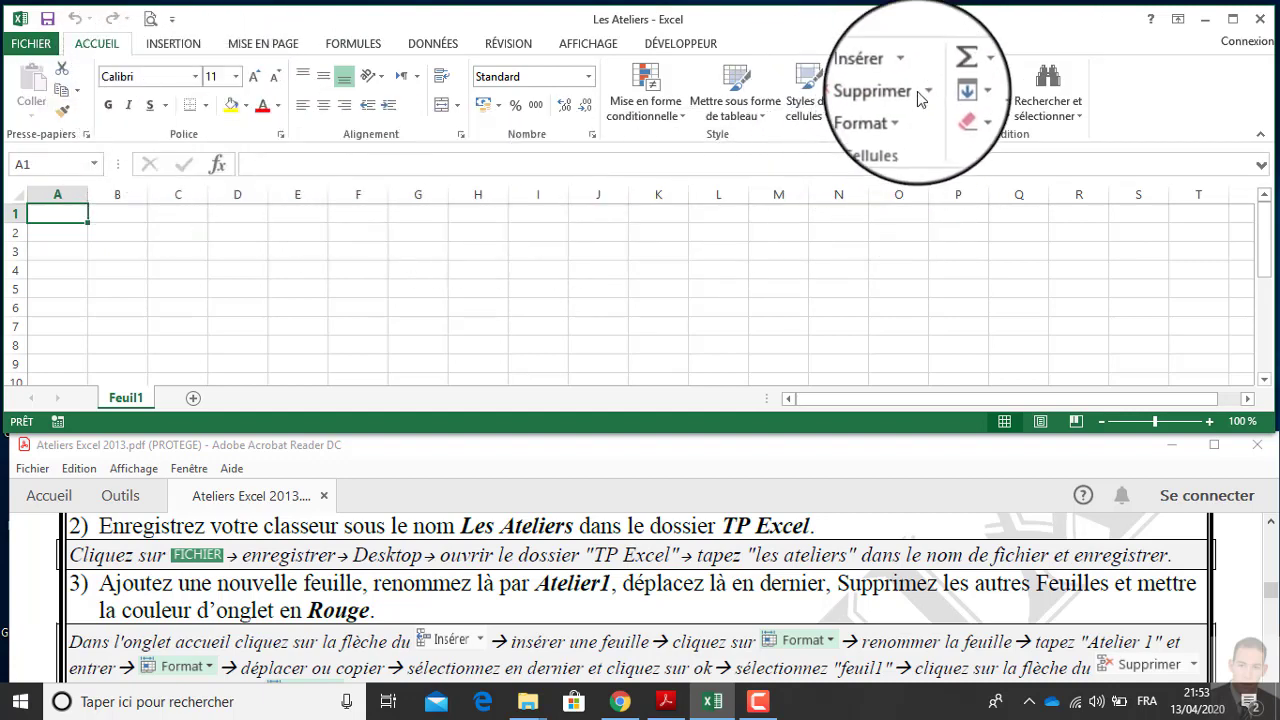
click(905, 70)
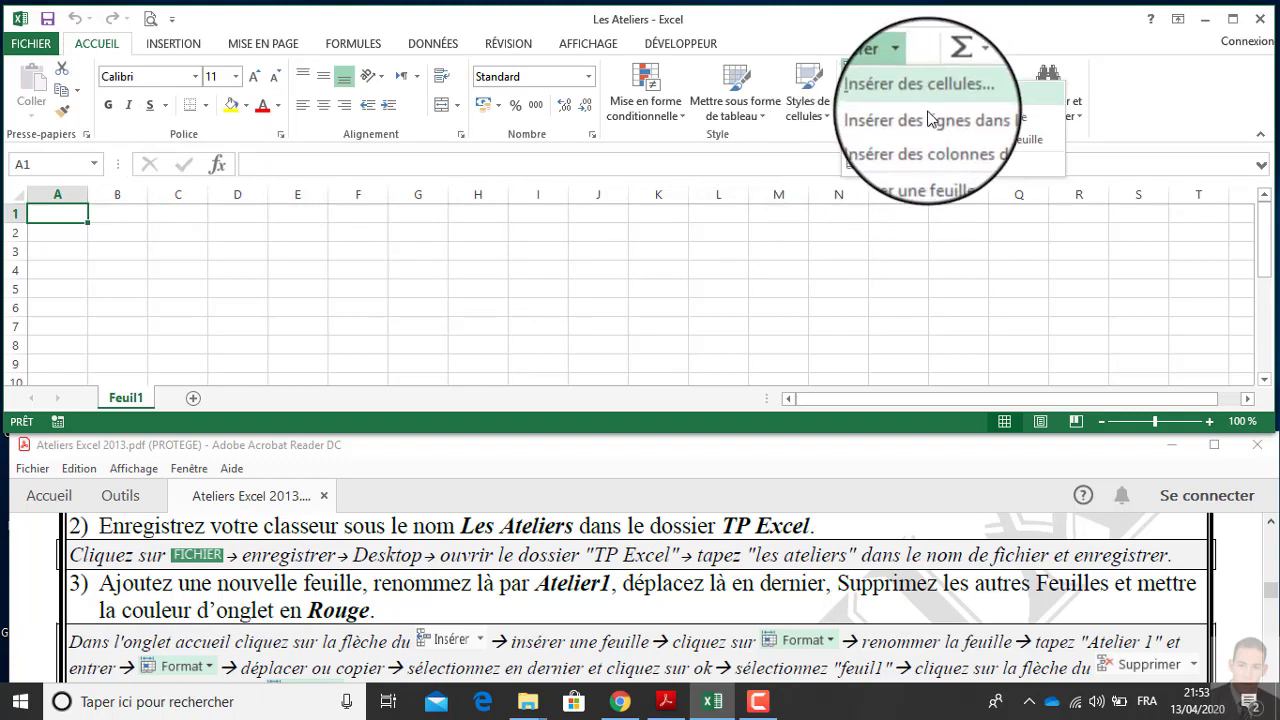
click(905, 70)
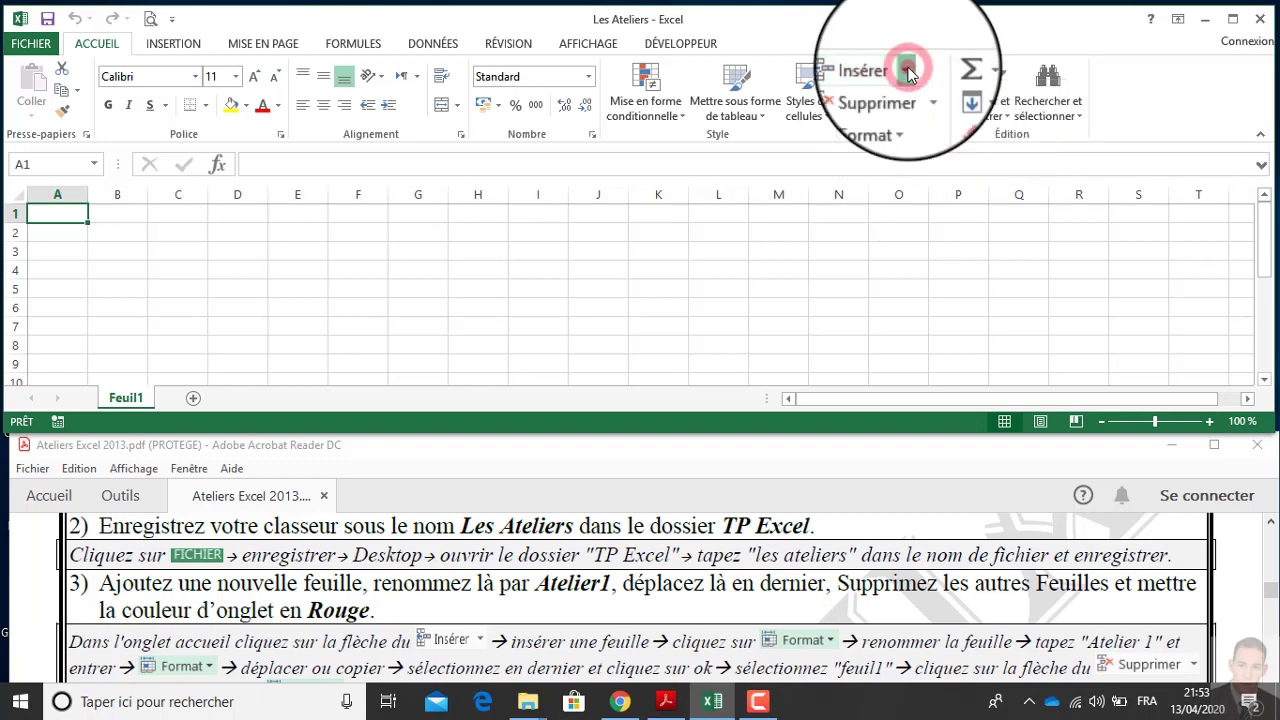
click(920, 98)
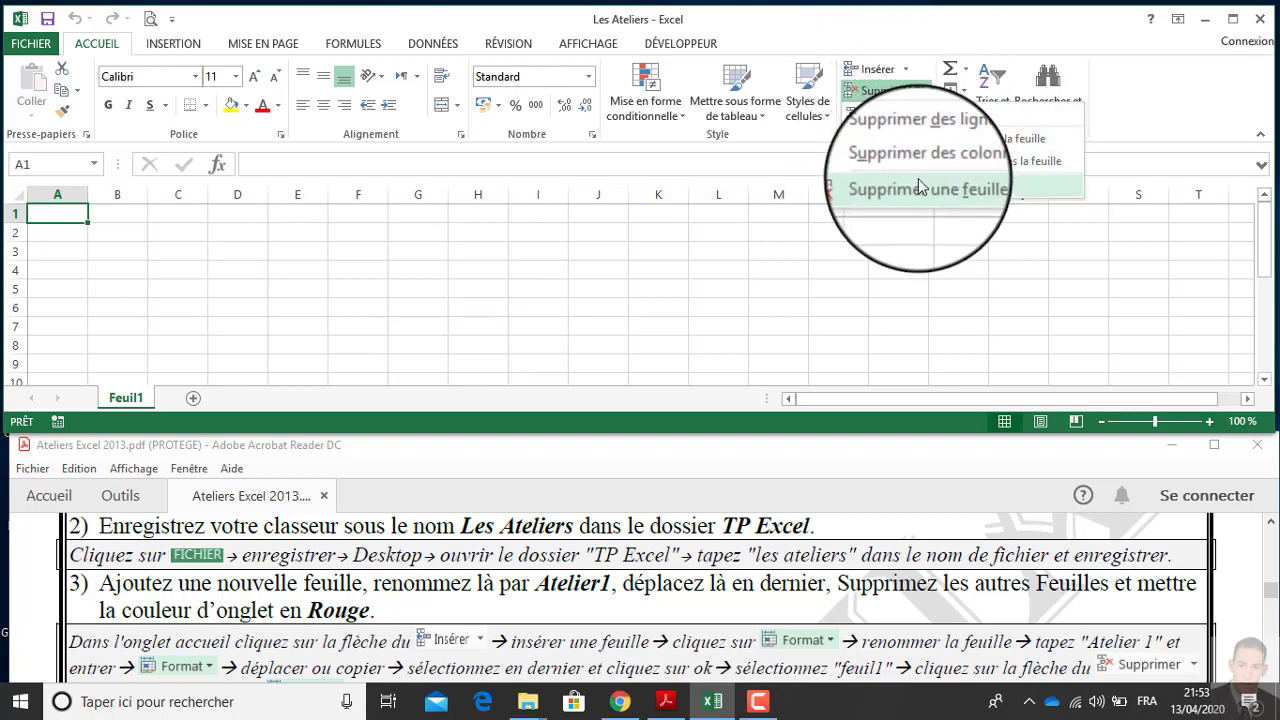
click(920, 96)
click(912, 112)
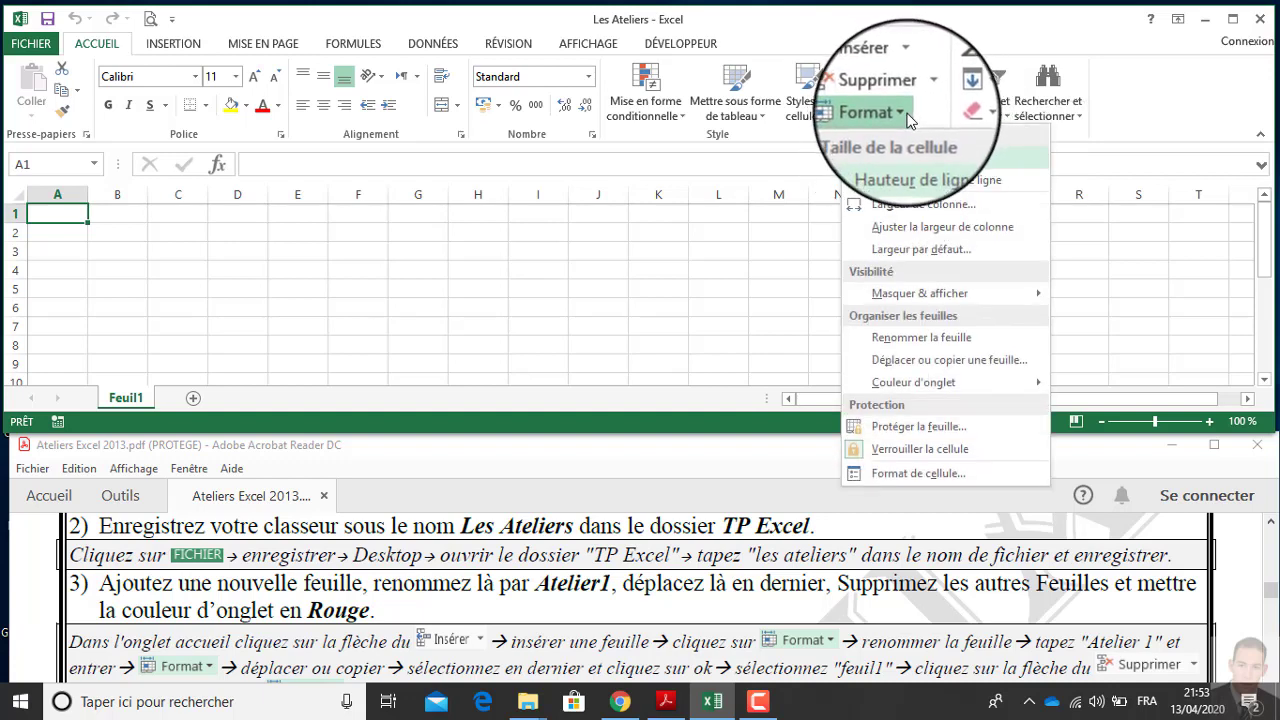
click(905, 115)
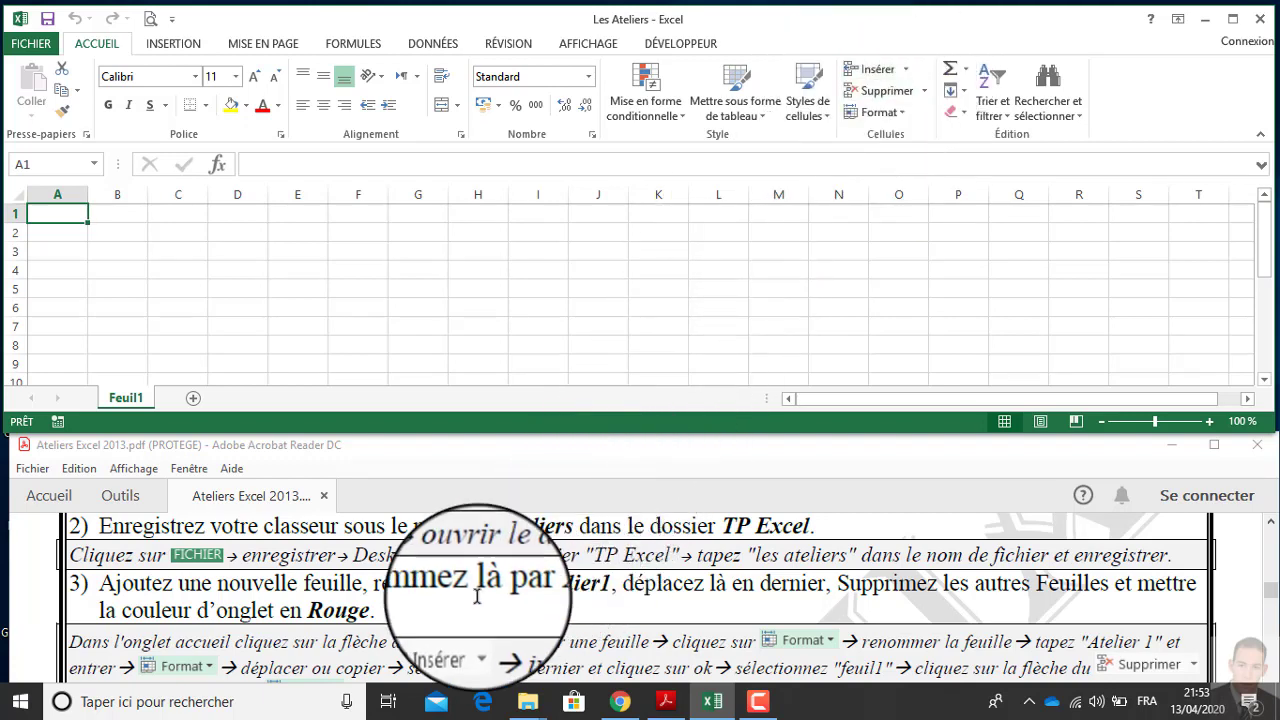
Insert a new worksheet into the Les Ateliers workbook, as the third instruction asks.
drag(361, 585, 344, 585)
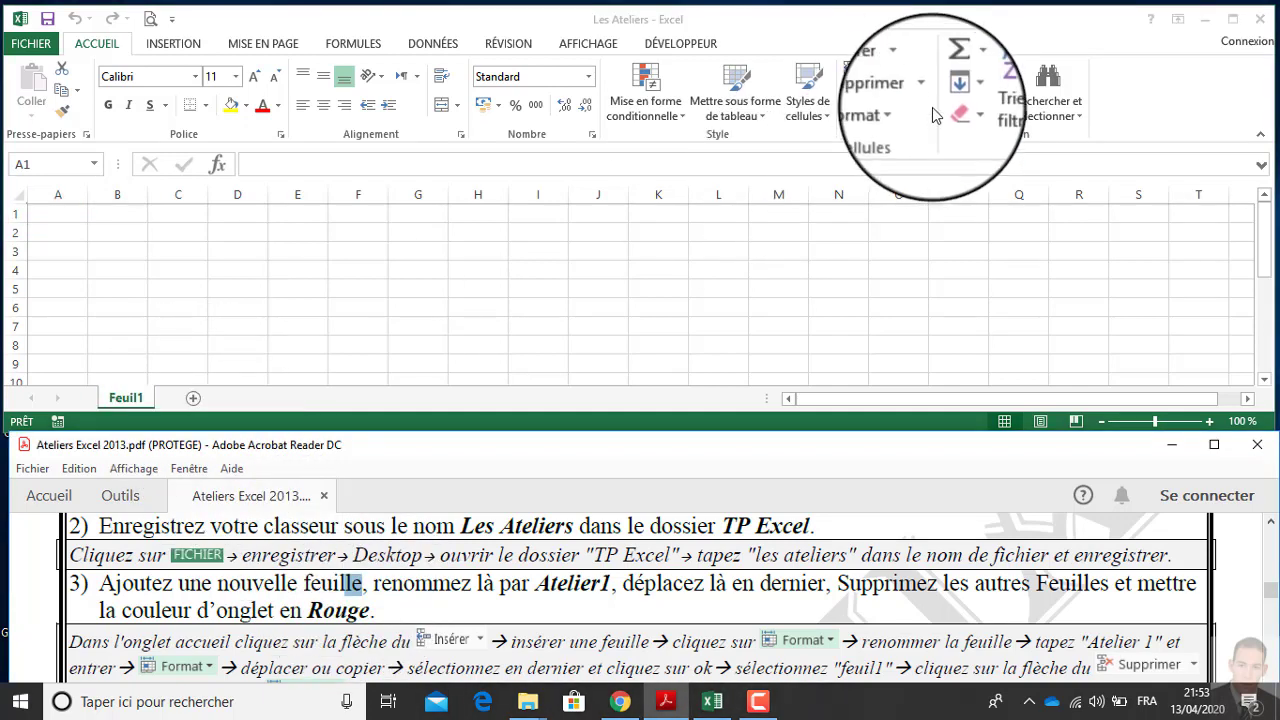
click(909, 70)
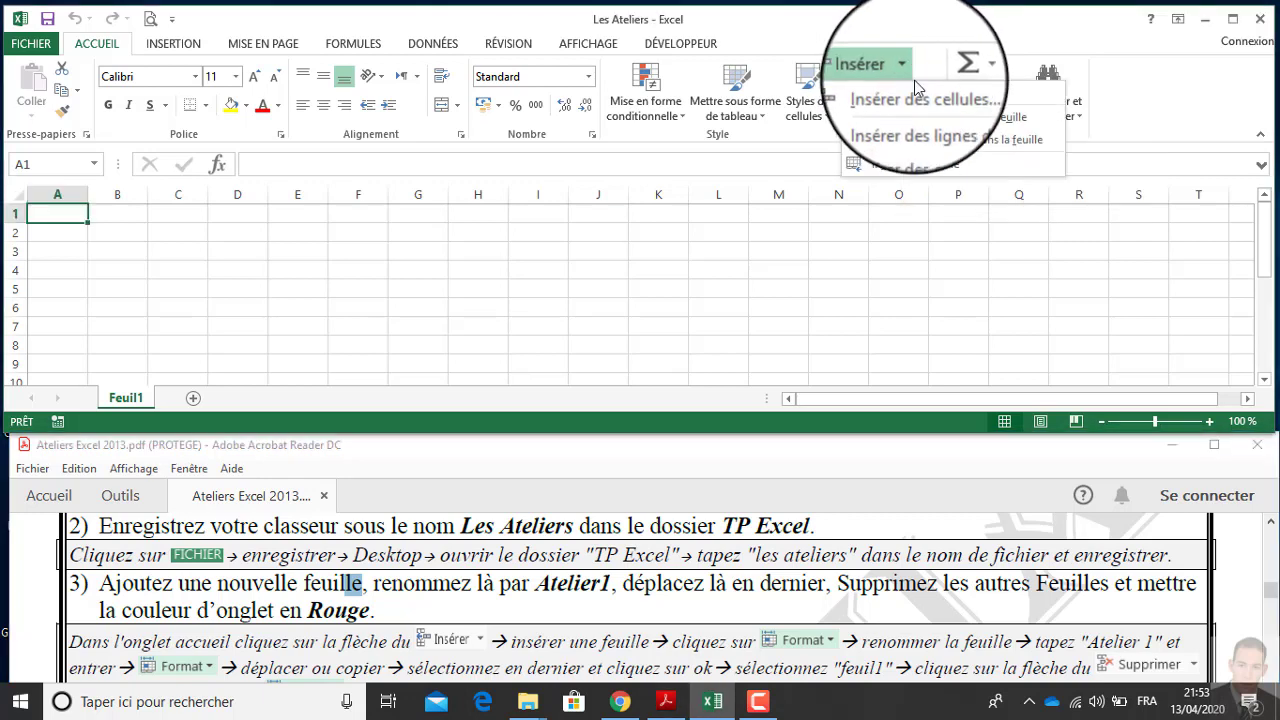
click(940, 166)
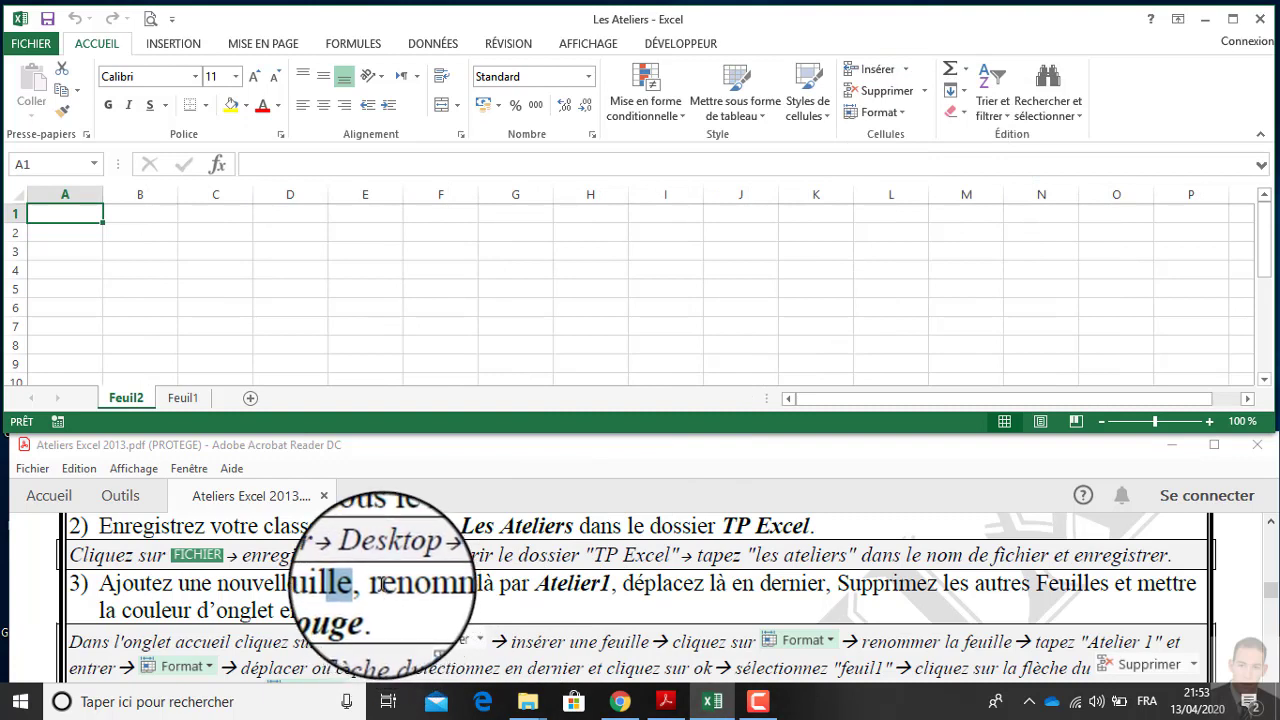
Rename the newly added sheet Feuil2 as Atelier1, the name given in the PDF.
drag(383, 585, 476, 585)
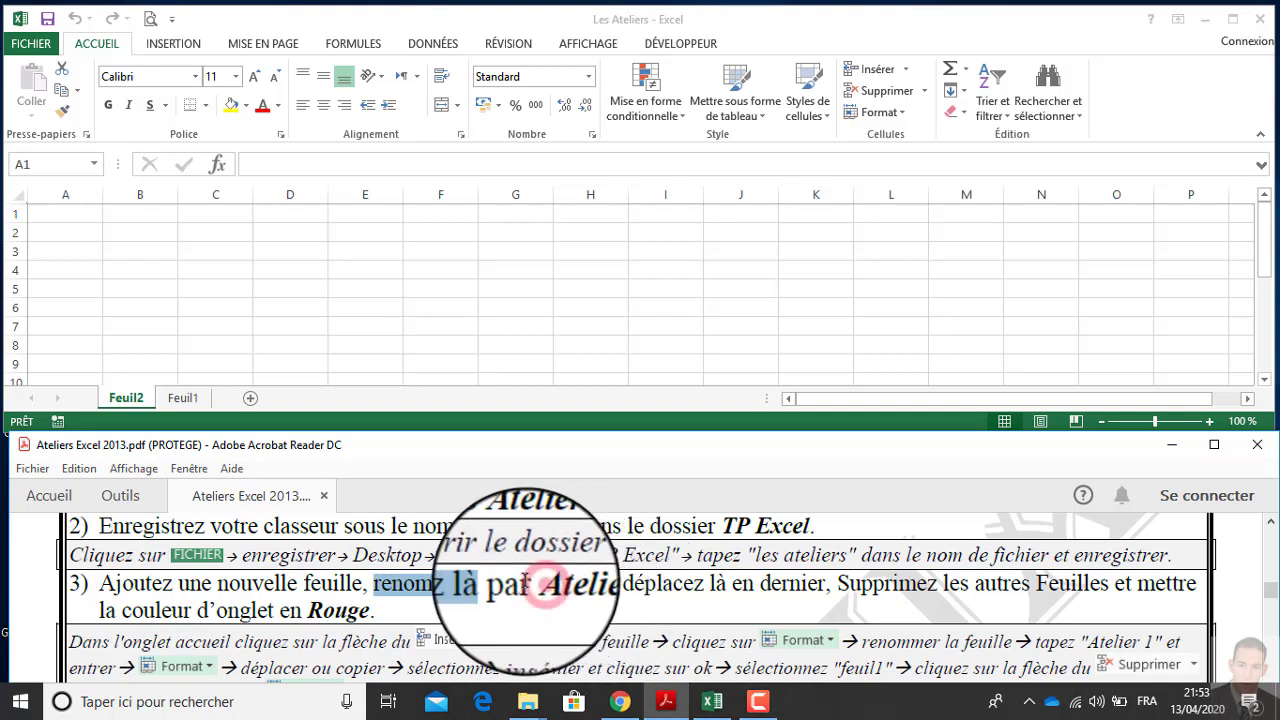
double_click(567, 584)
click(120, 396)
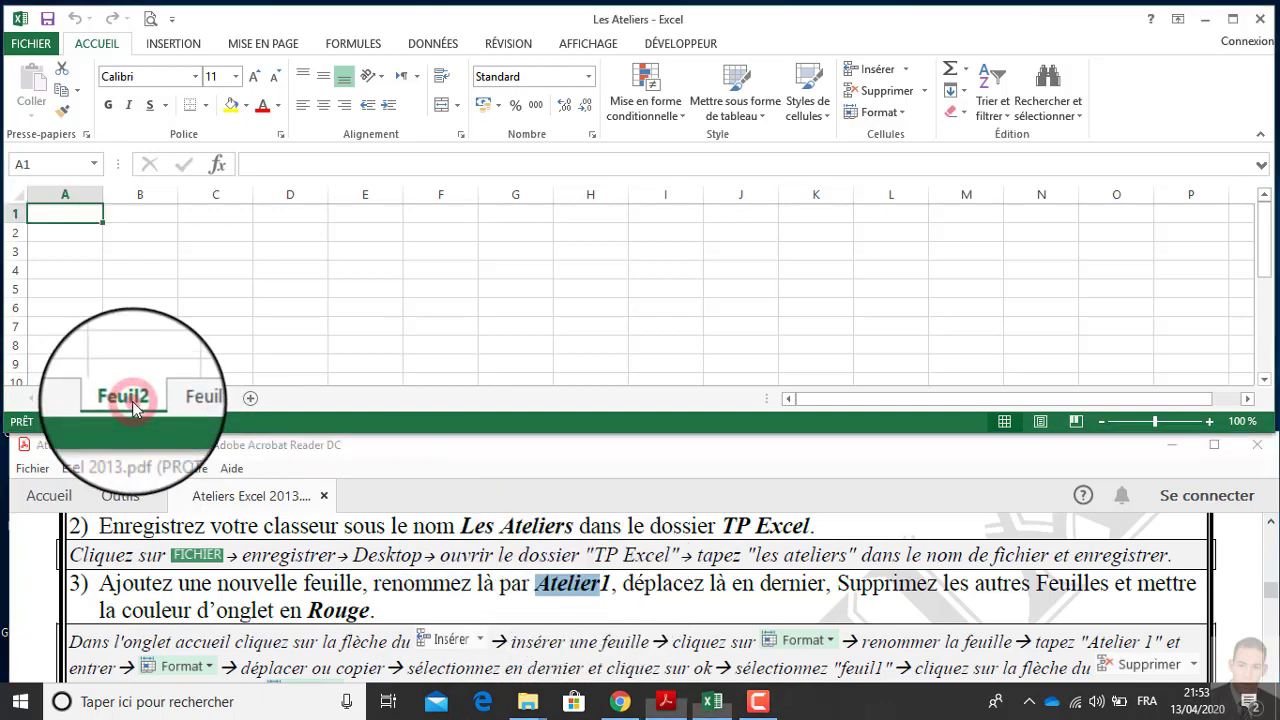
click(904, 116)
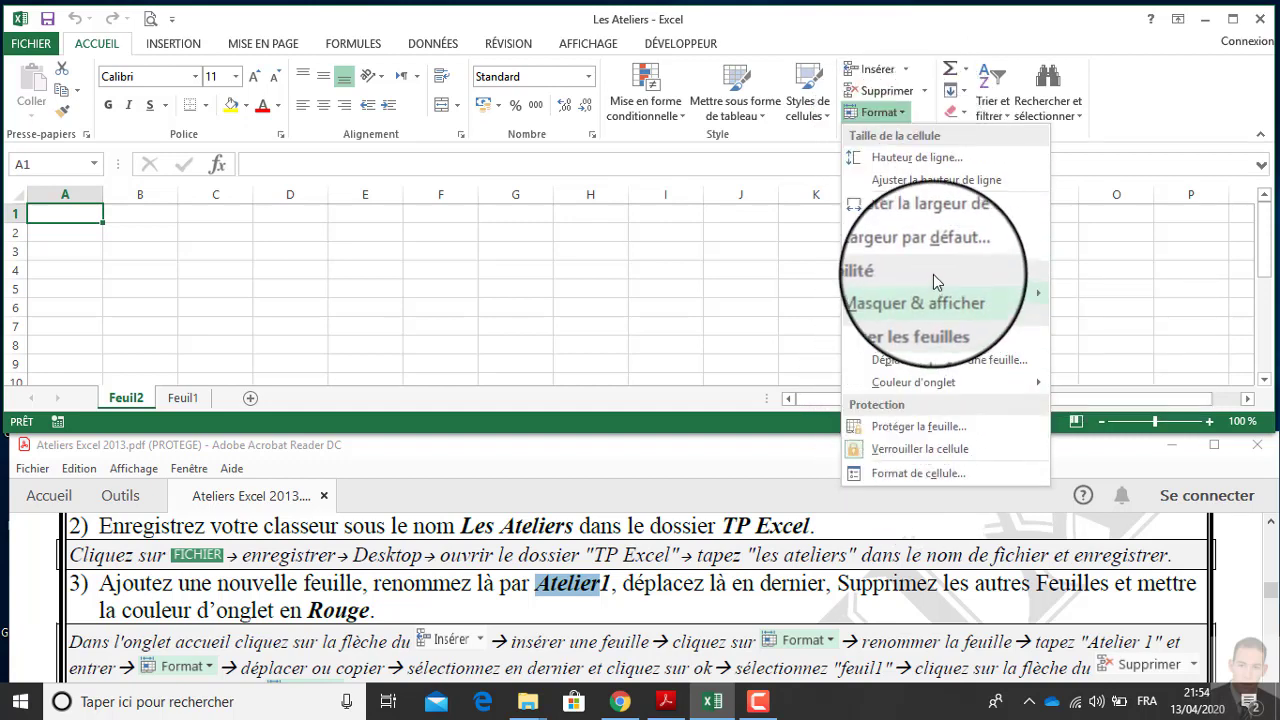
click(942, 338)
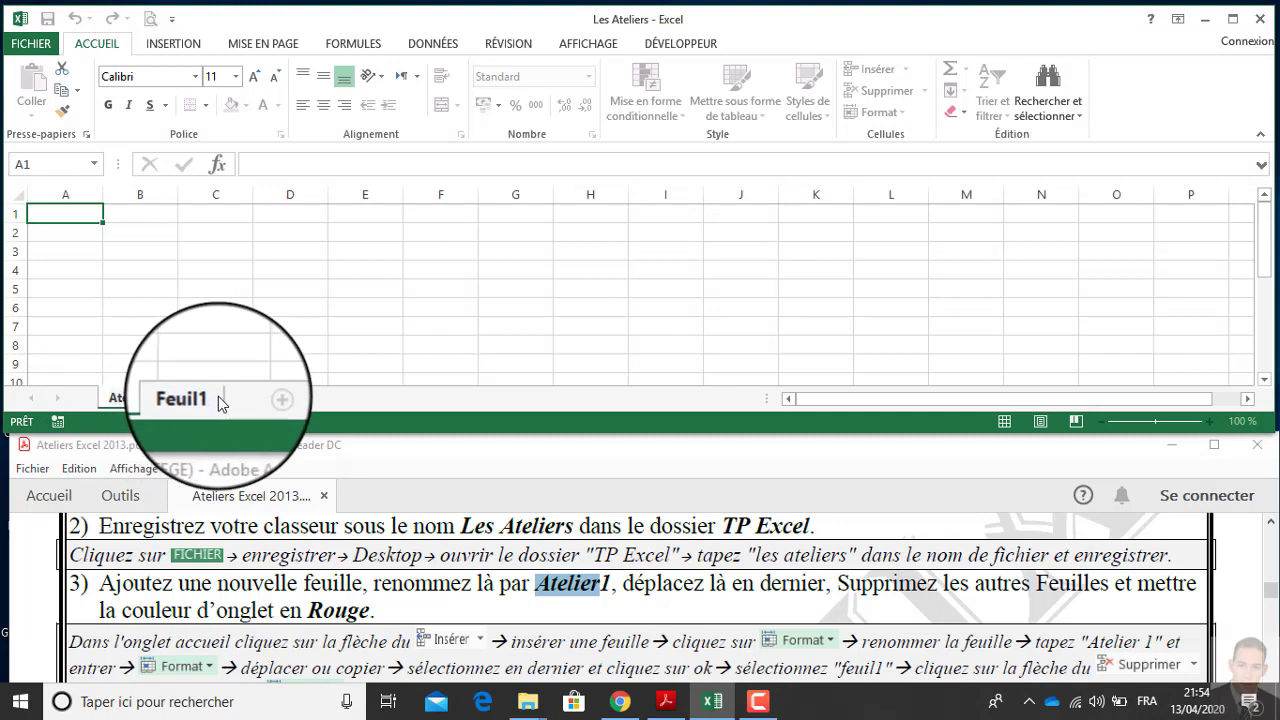
Move the Atelier1 sheet to the last position in the workbook with the (en dernier) option.
mouse_move(192, 401)
mouse_down()
mouse_move(138, 403)
mouse_move(230, 404)
mouse_up()
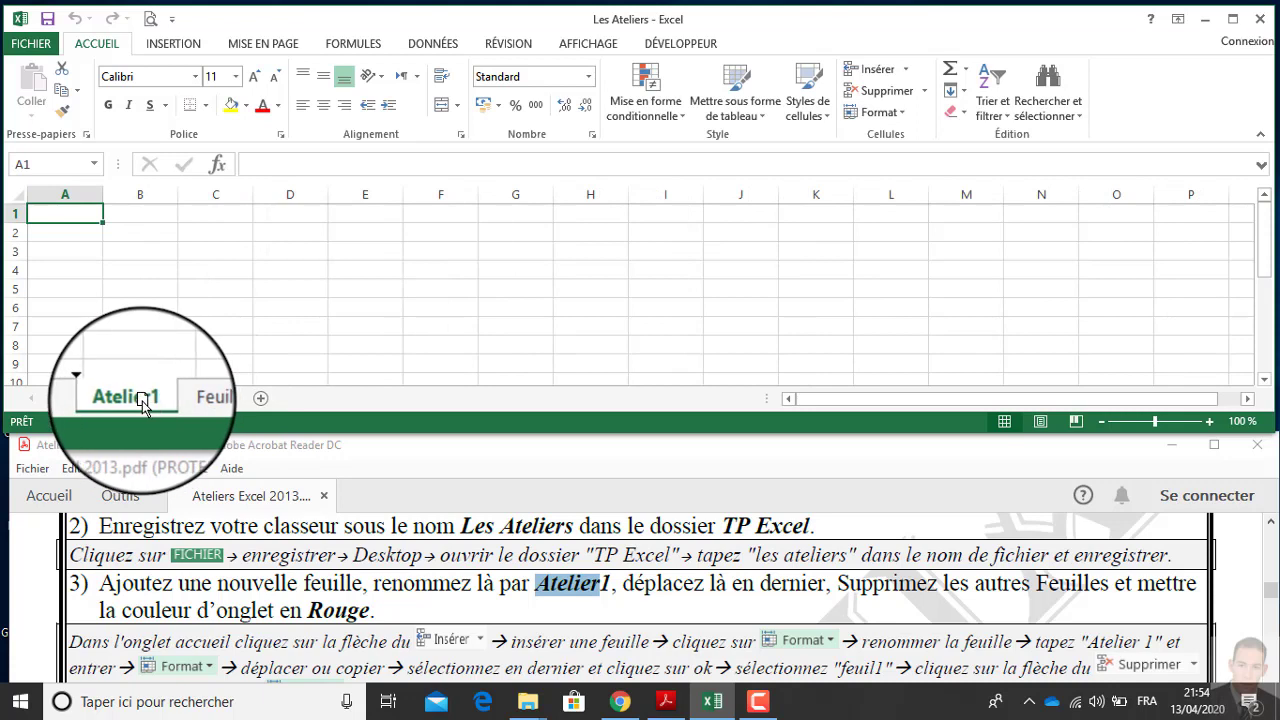
click(905, 114)
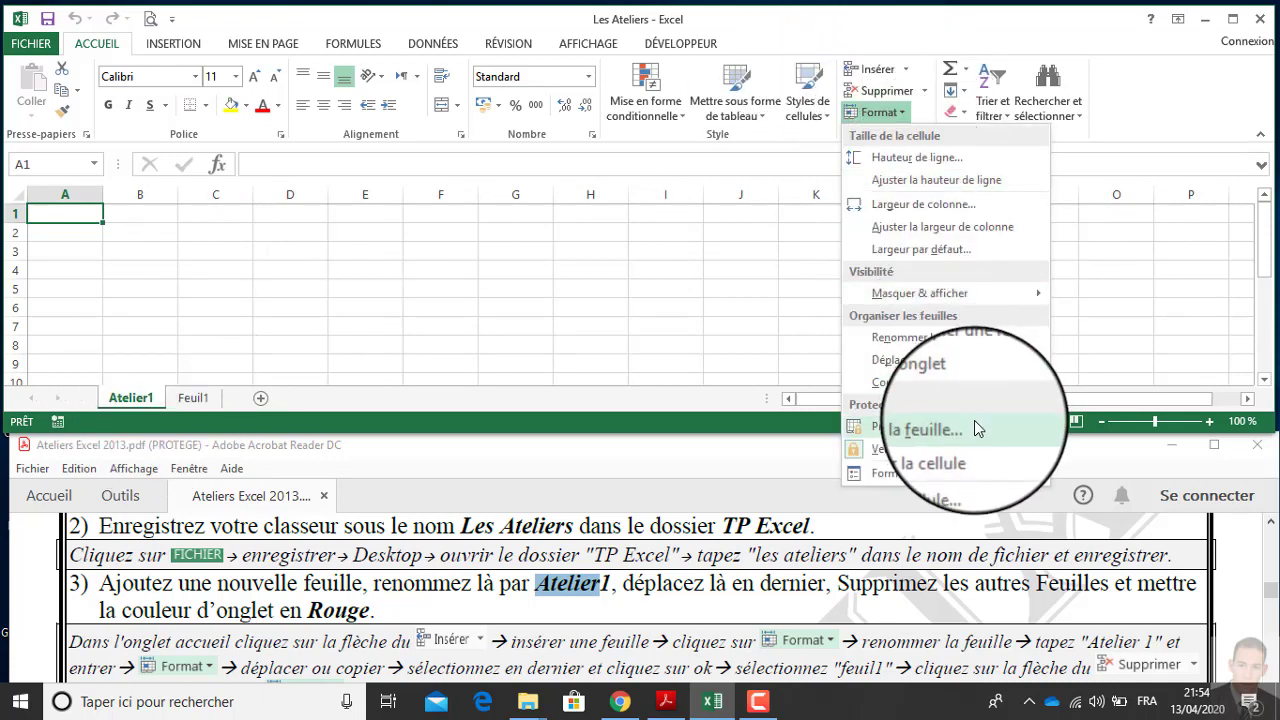
click(952, 358)
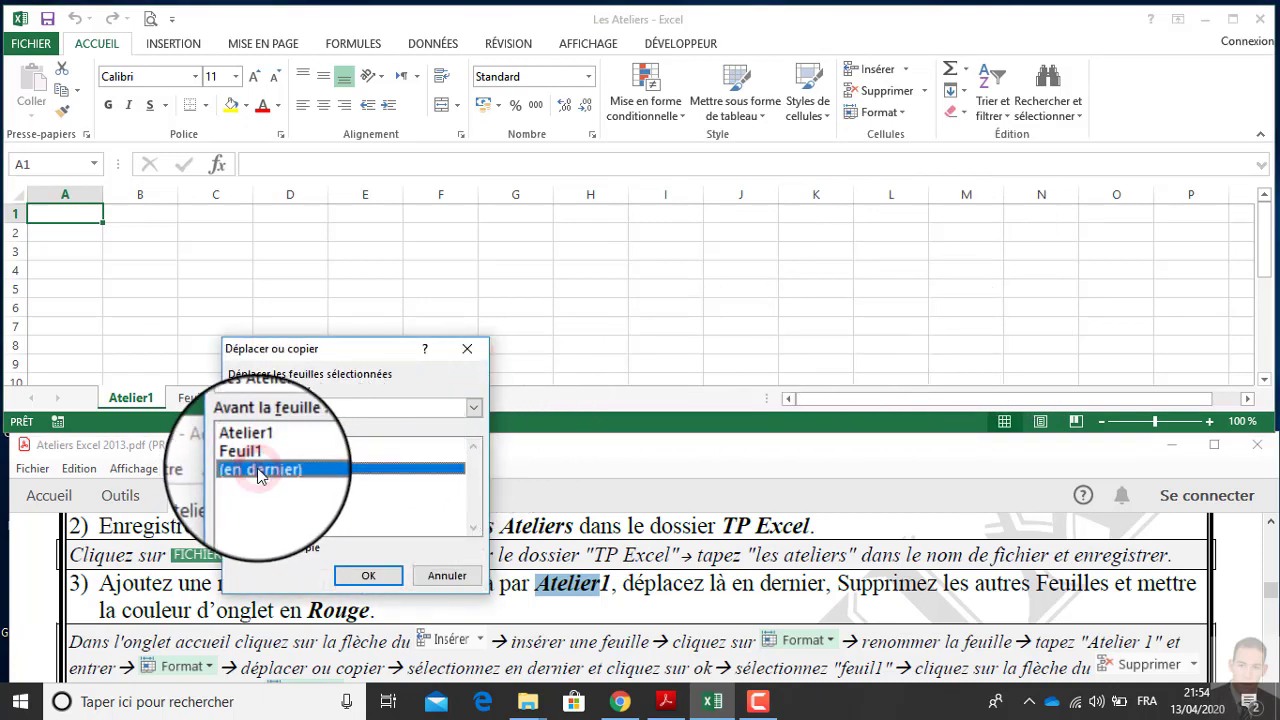
click(367, 577)
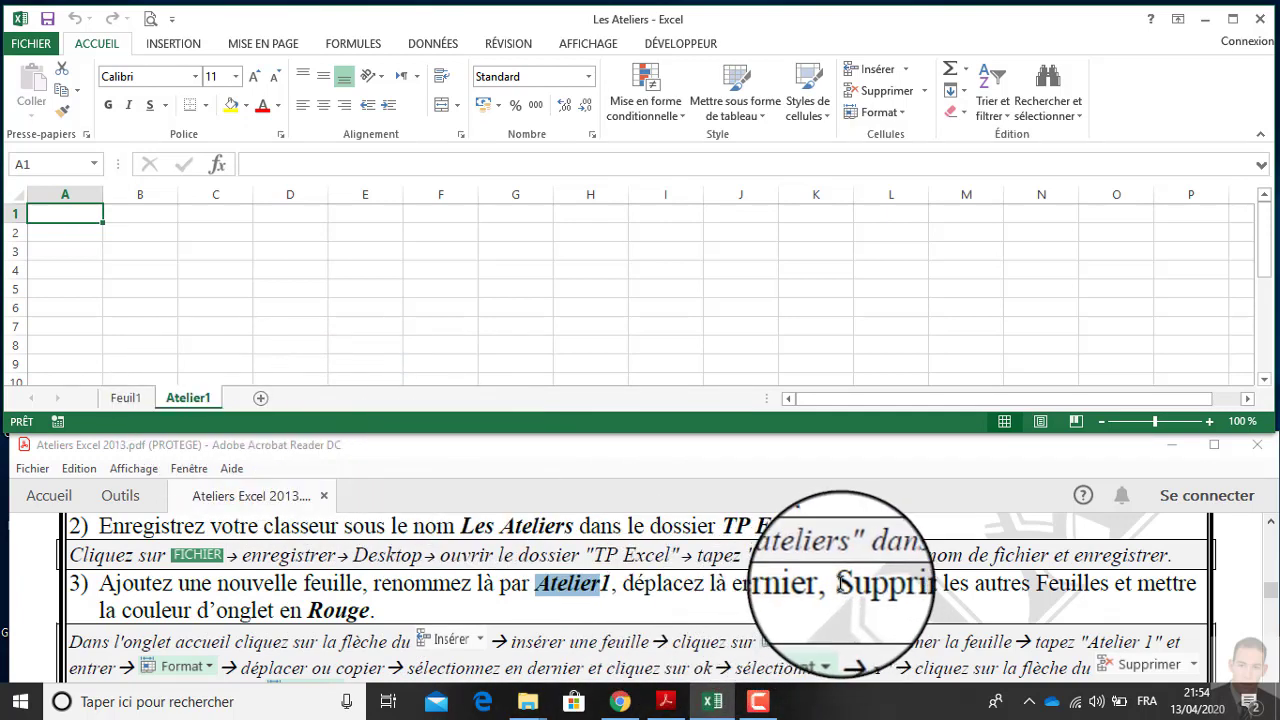
Delete the Feuil1 sheet from the workbook, following the PDF's instruction to remove the other sheets.
drag(840, 585, 922, 584)
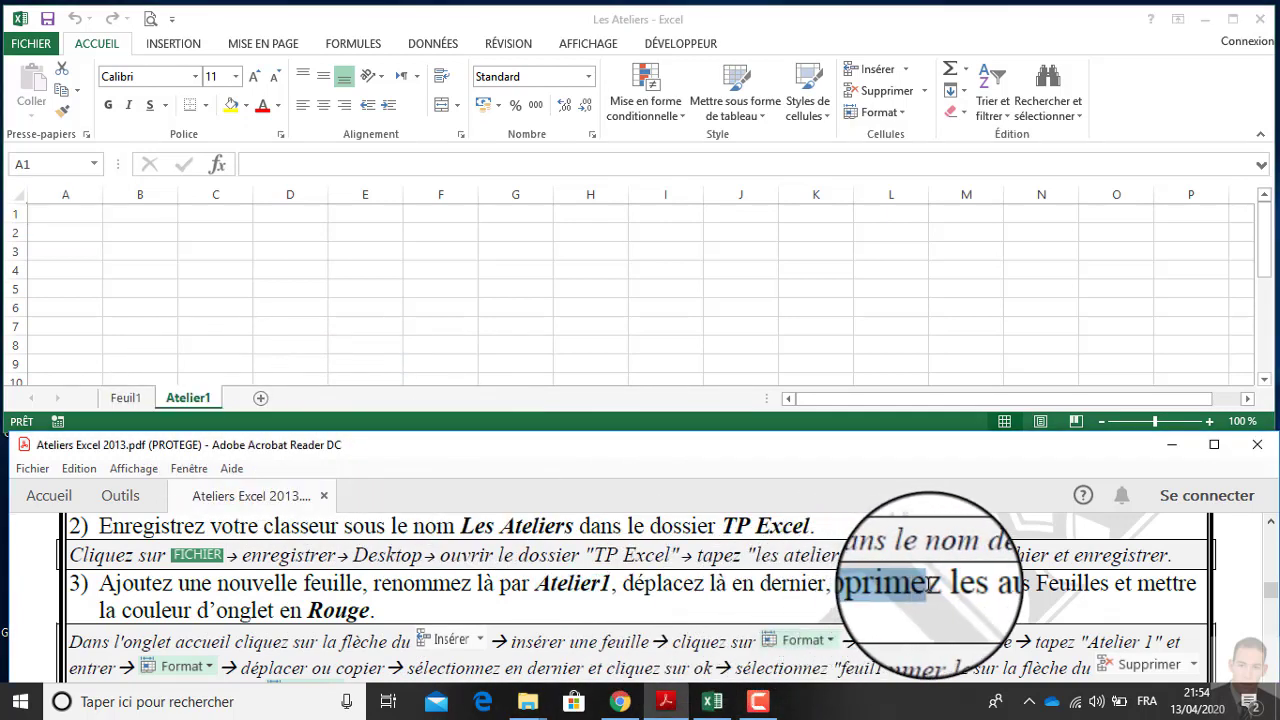
click(126, 400)
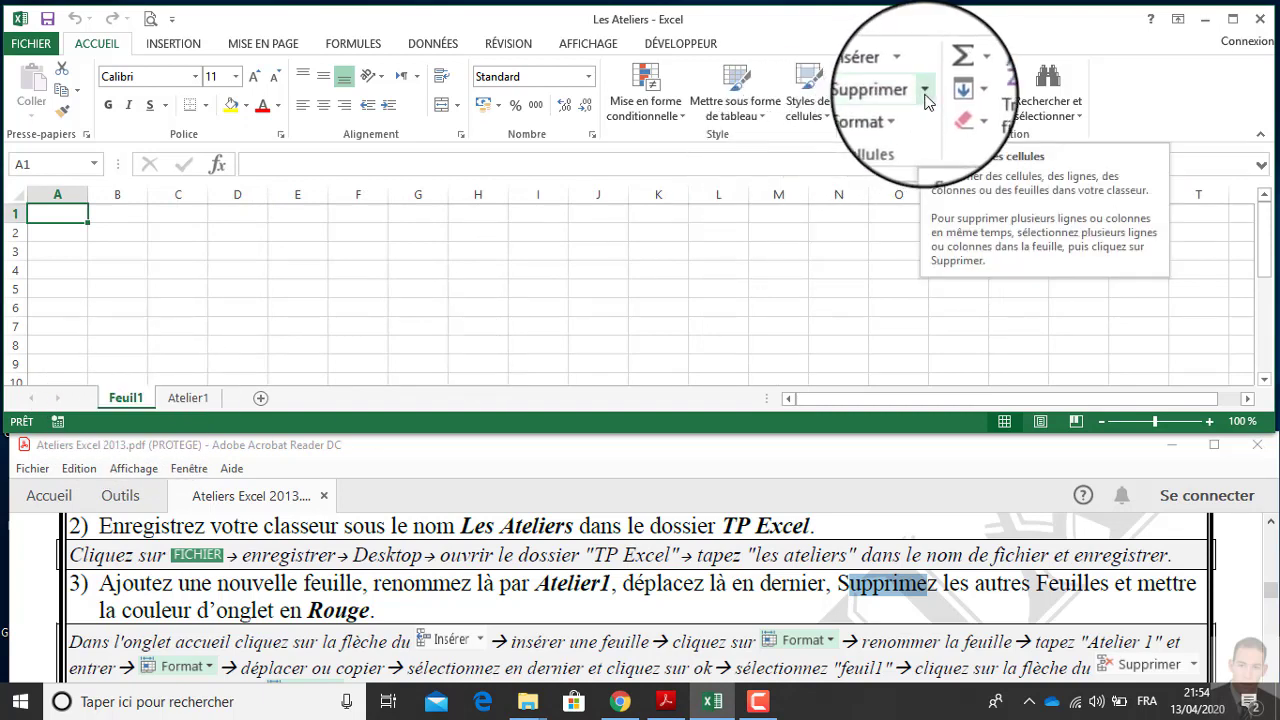
right_click(133, 402)
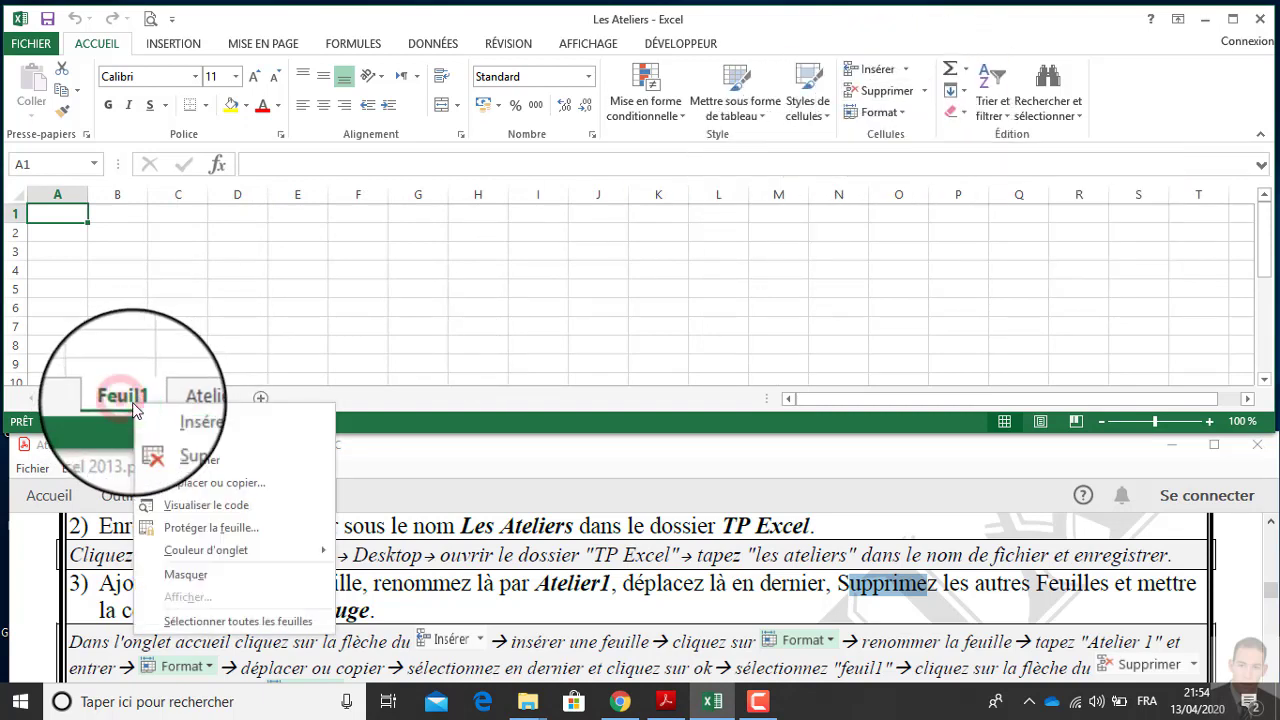
key(Escape)
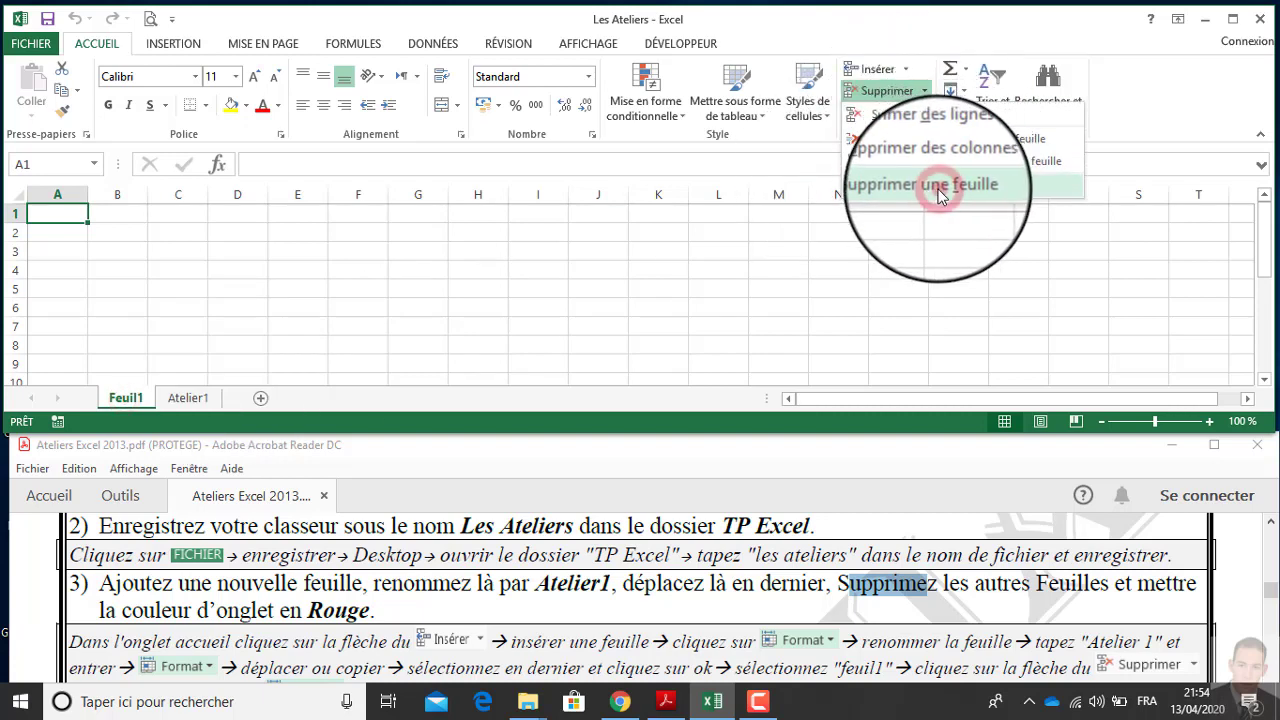
click(938, 190)
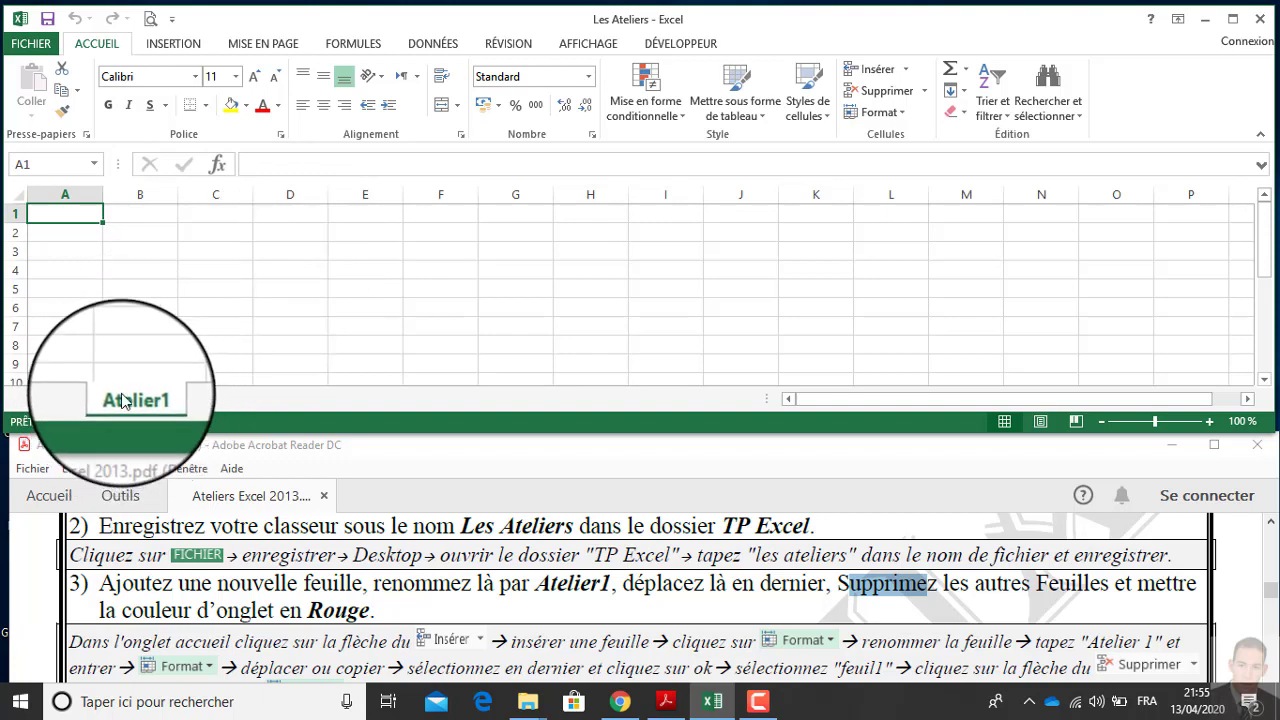
Set the tab colour of the Atelier1 sheet to the standard red.
click(890, 112)
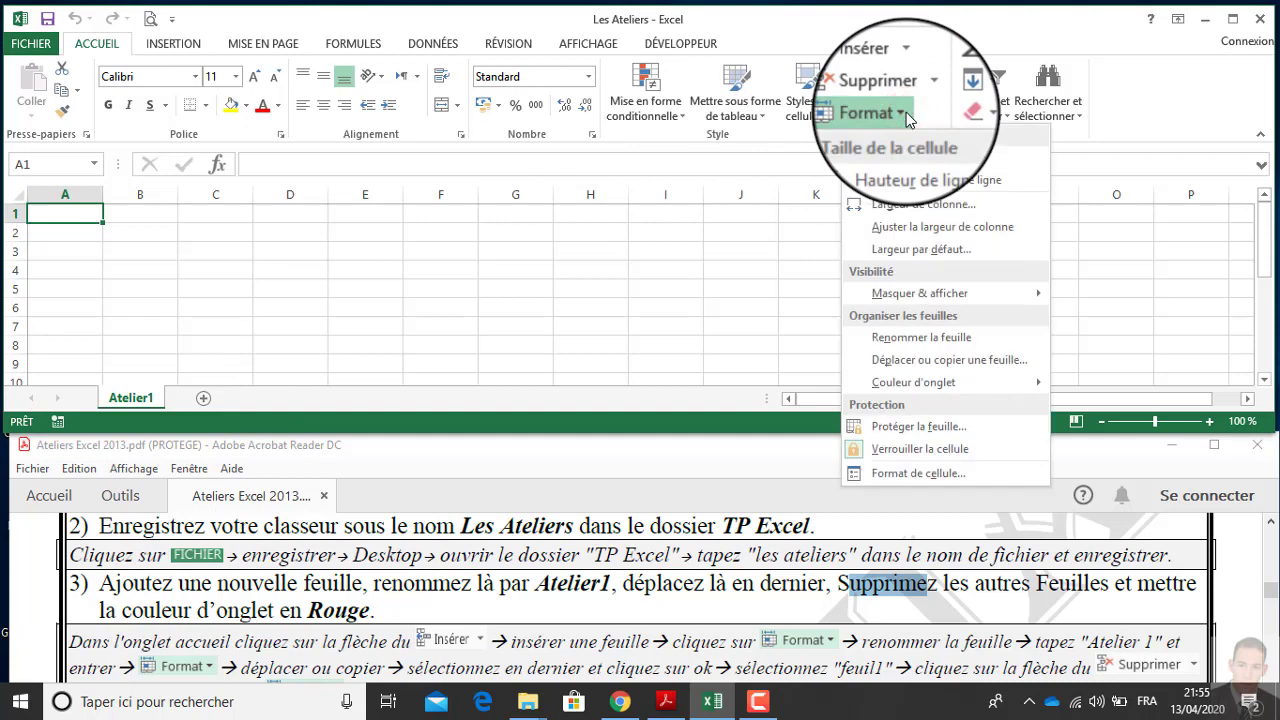
mouse_move(936, 383)
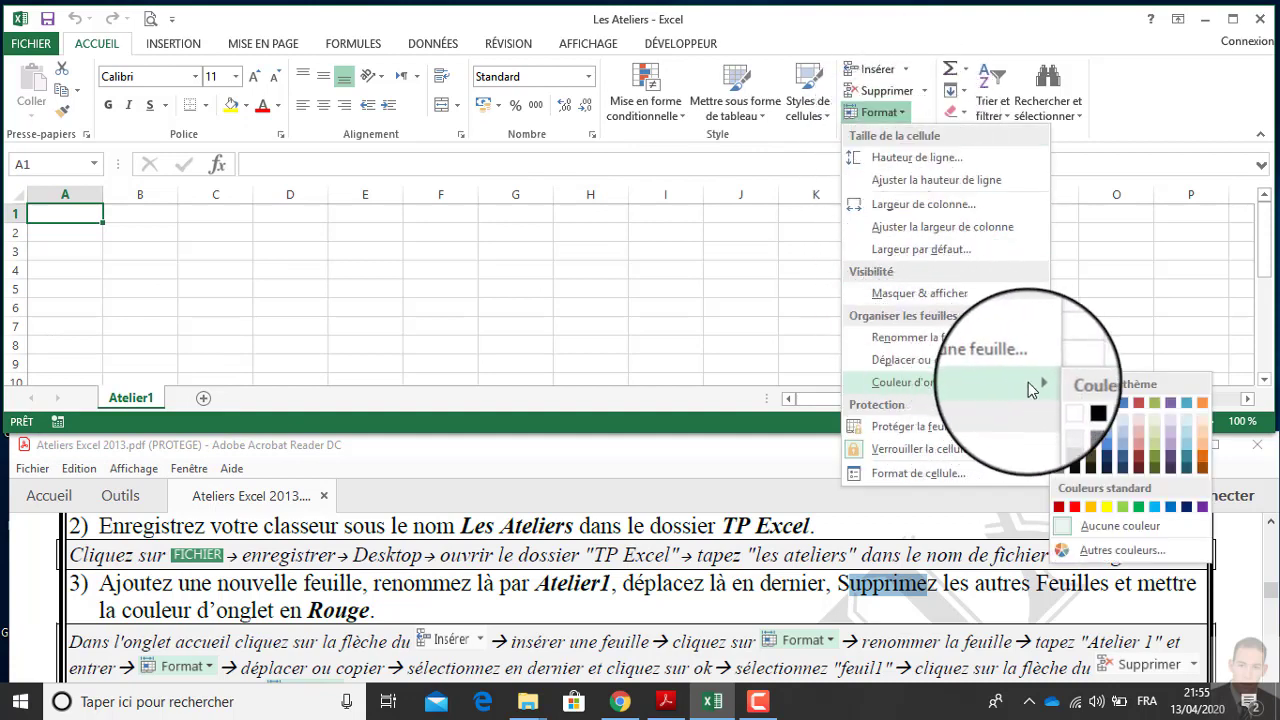
click(1075, 508)
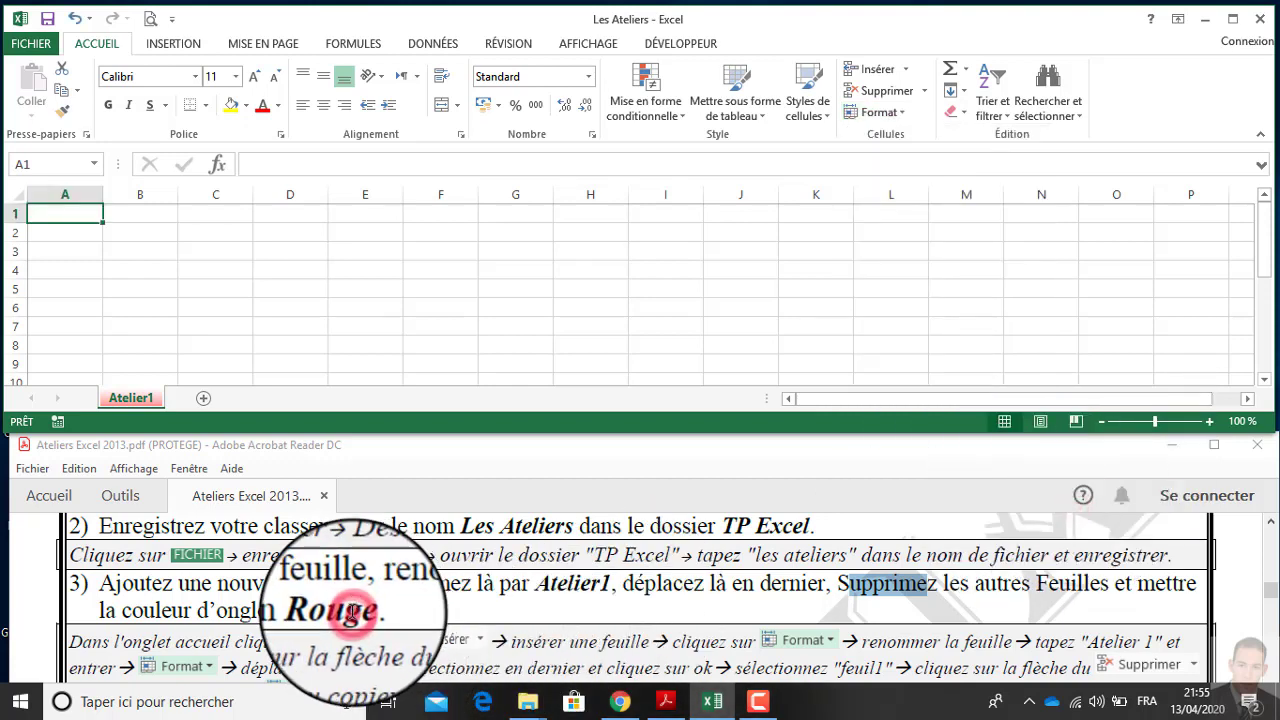
Read instruction 4 in the PDF, noting the B3 start cell and the Mai month fill, and locate the table to reproduce.
click(348, 617)
scroll(362, 572, down, 3)
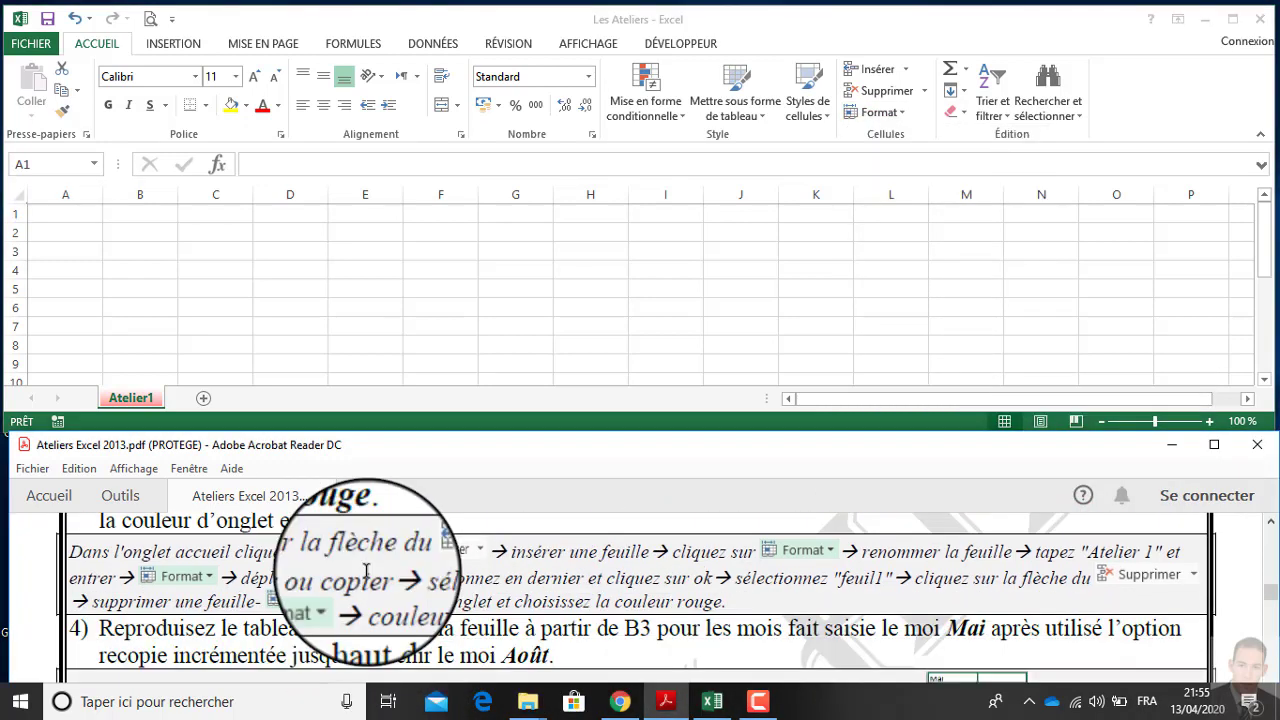
scroll(366, 570, down, 1)
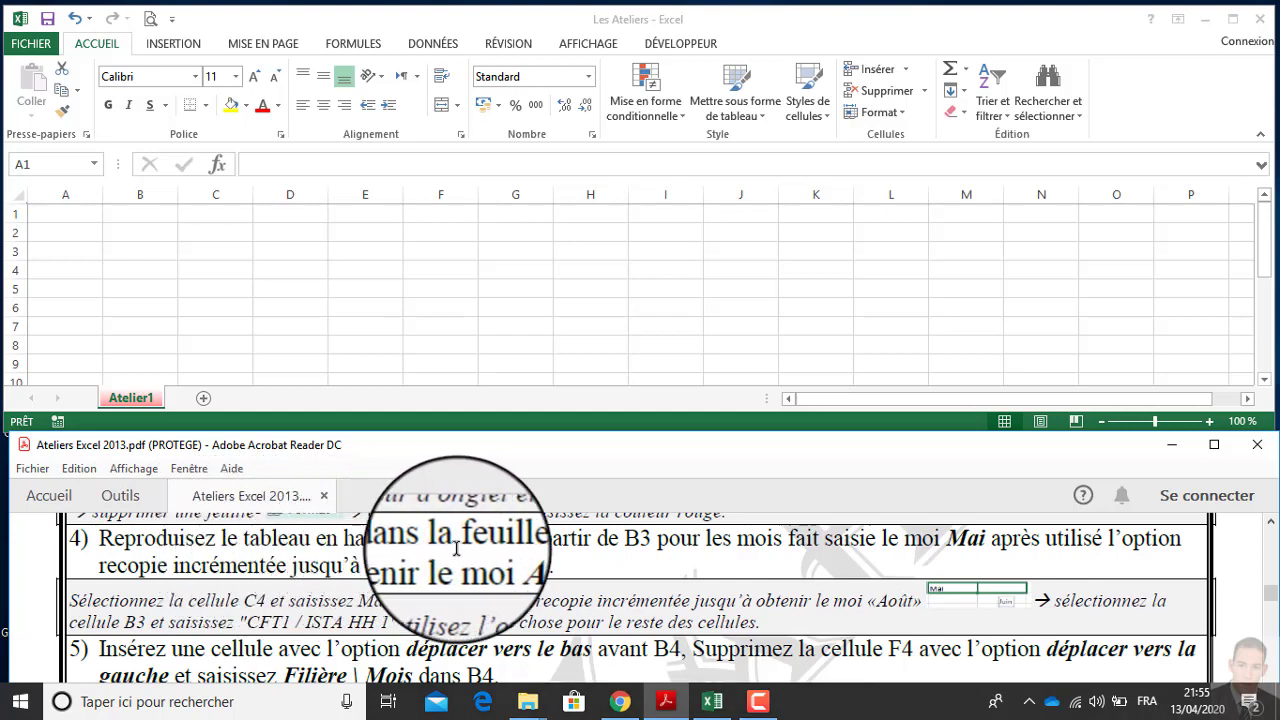
click(630, 539)
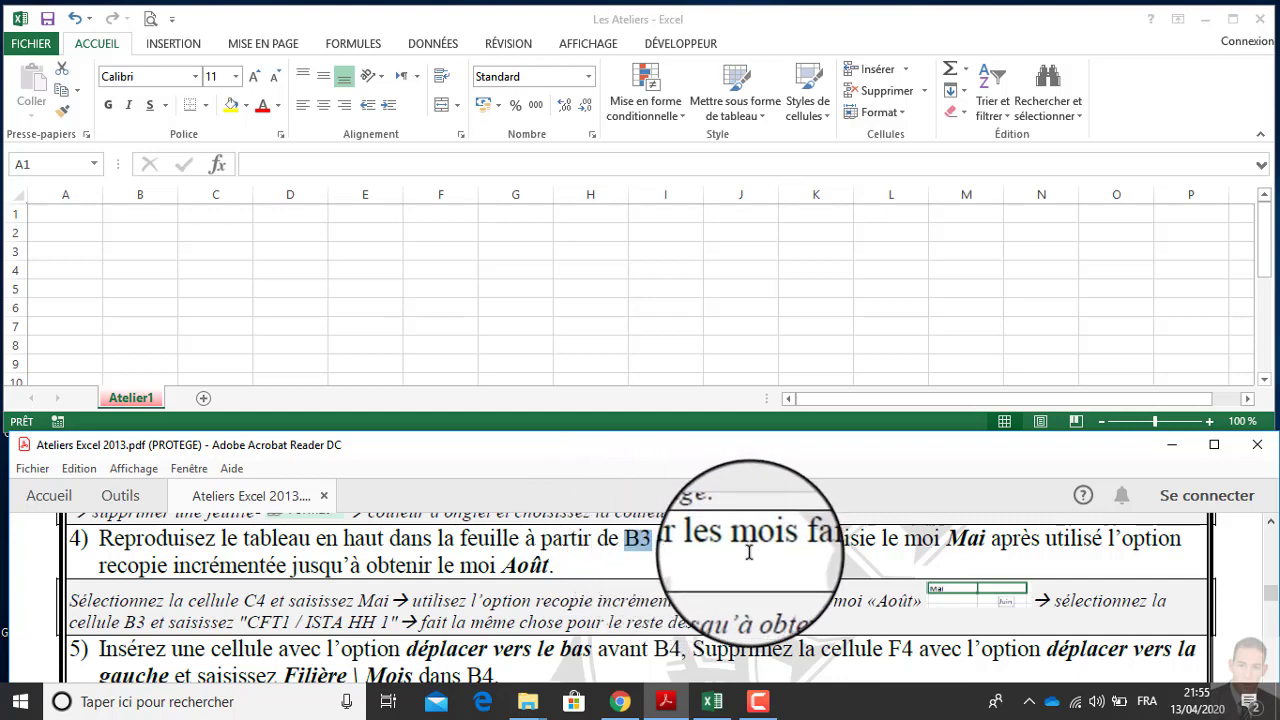
click(946, 540)
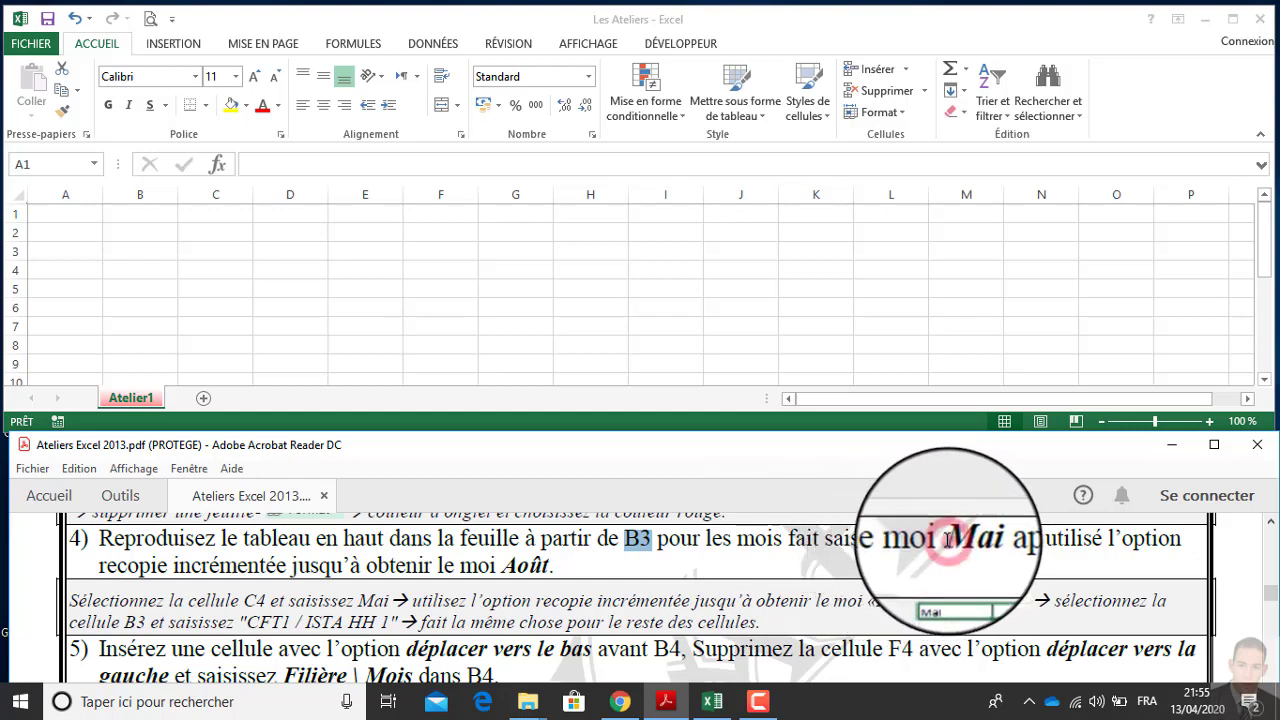
drag(946, 540, 978, 540)
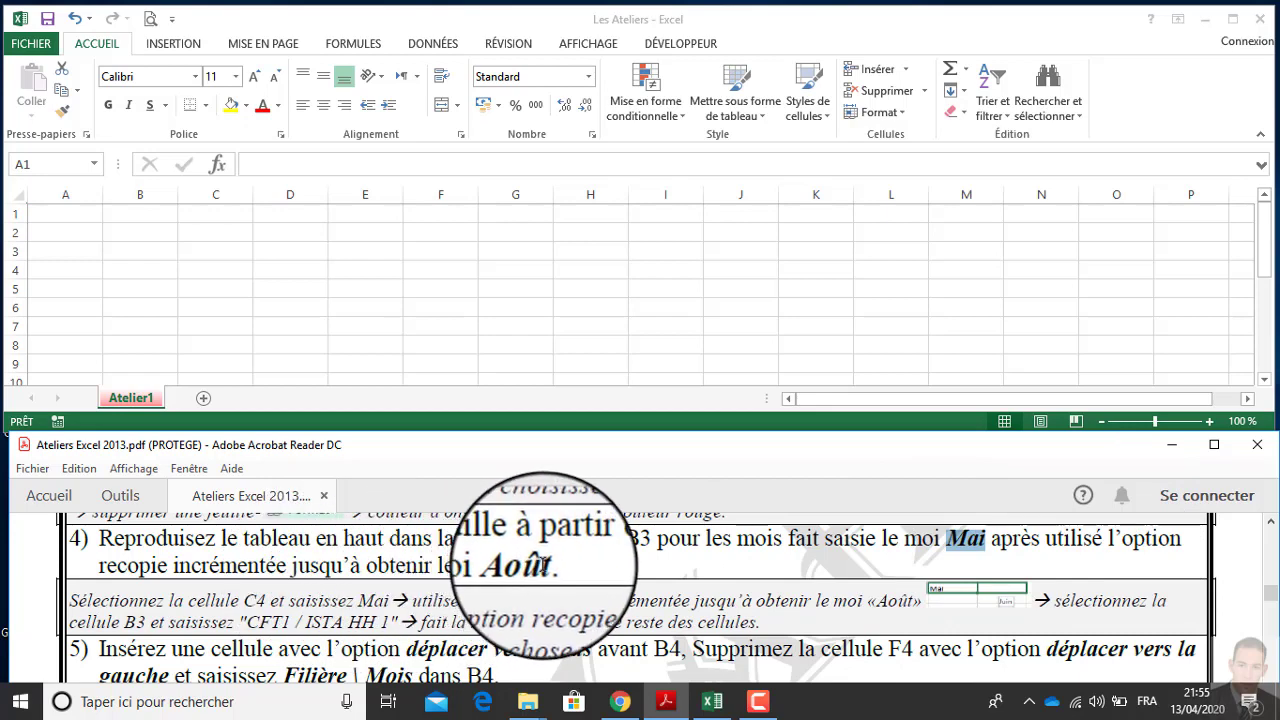
scroll(503, 590, up, 10)
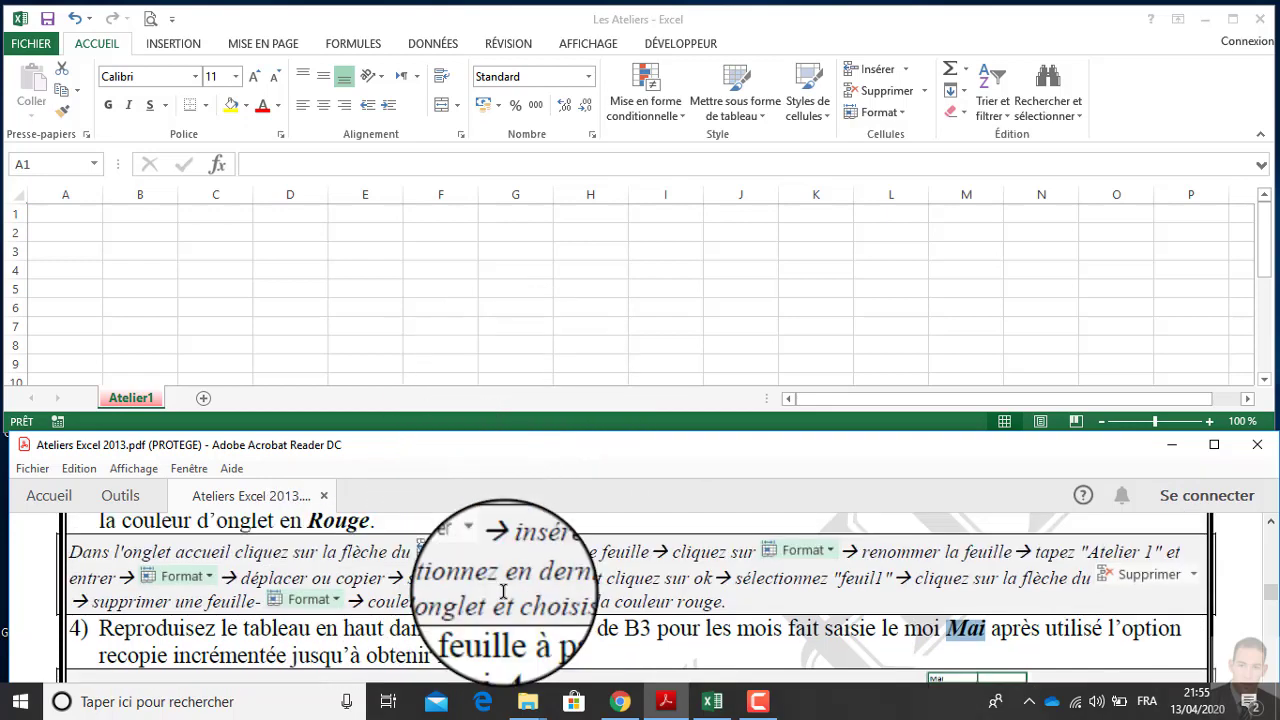
scroll(504, 594, up, 1)
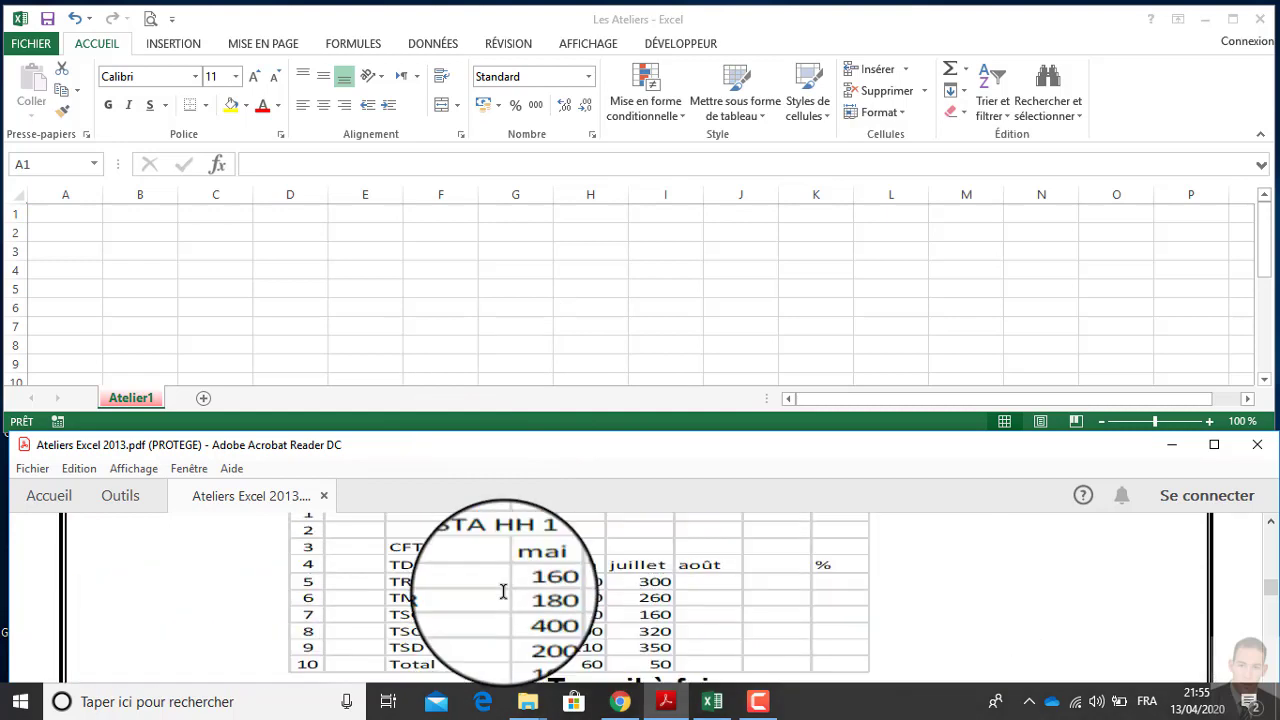
scroll(503, 591, up, 1)
scroll(503, 591, down, 1)
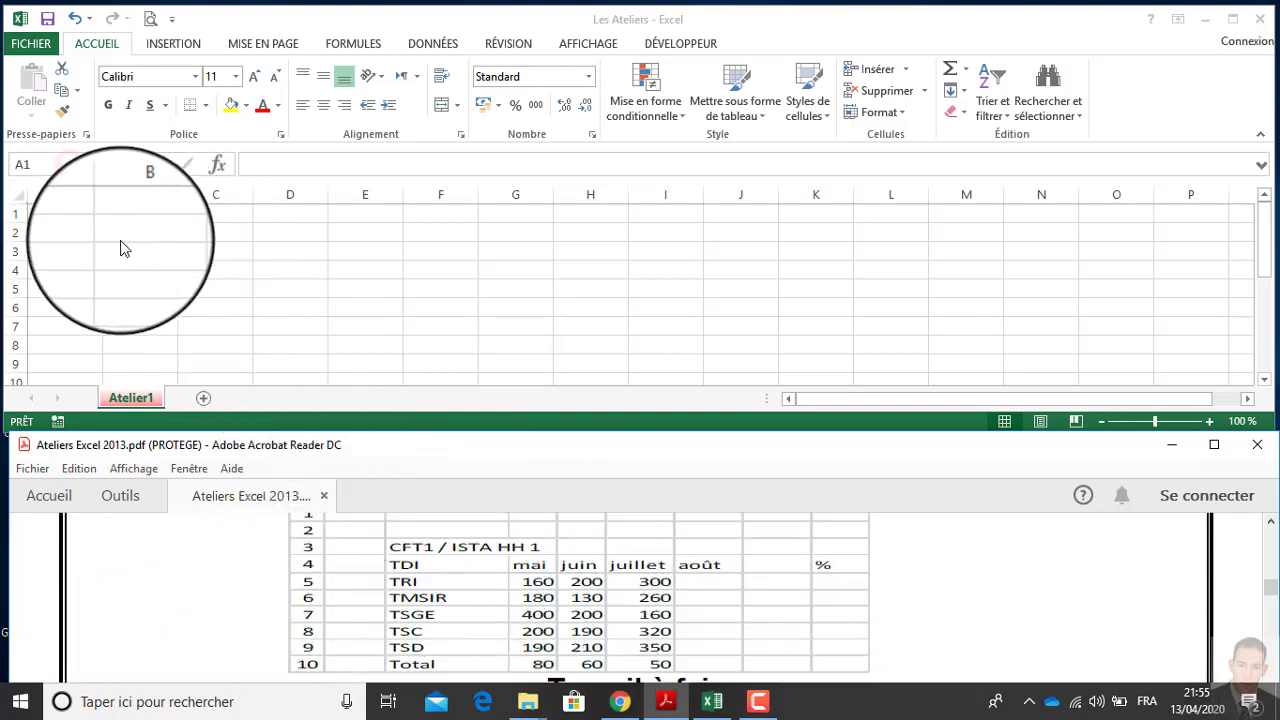
Enter the table title CFT1 / ISTA HH 1 in cell B3 of the Atelier1 sheet.
click(58, 158)
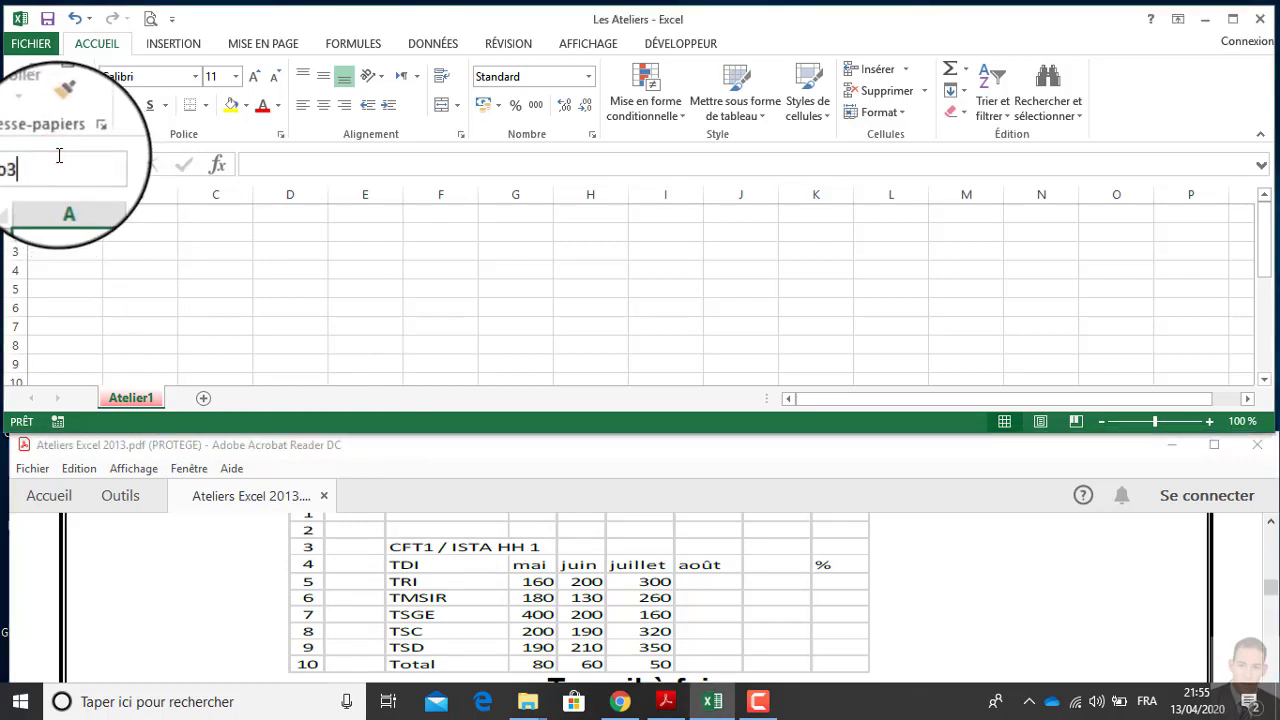
text(B3)
key(Return)
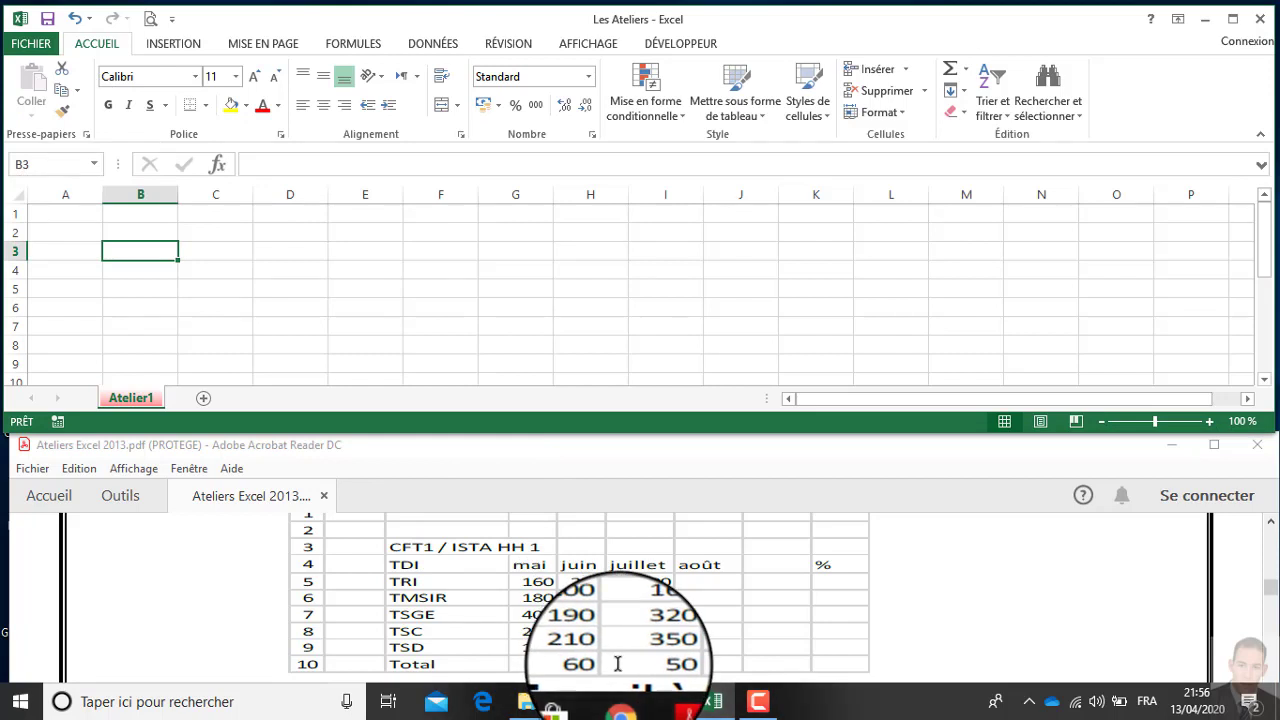
text(CFT1)
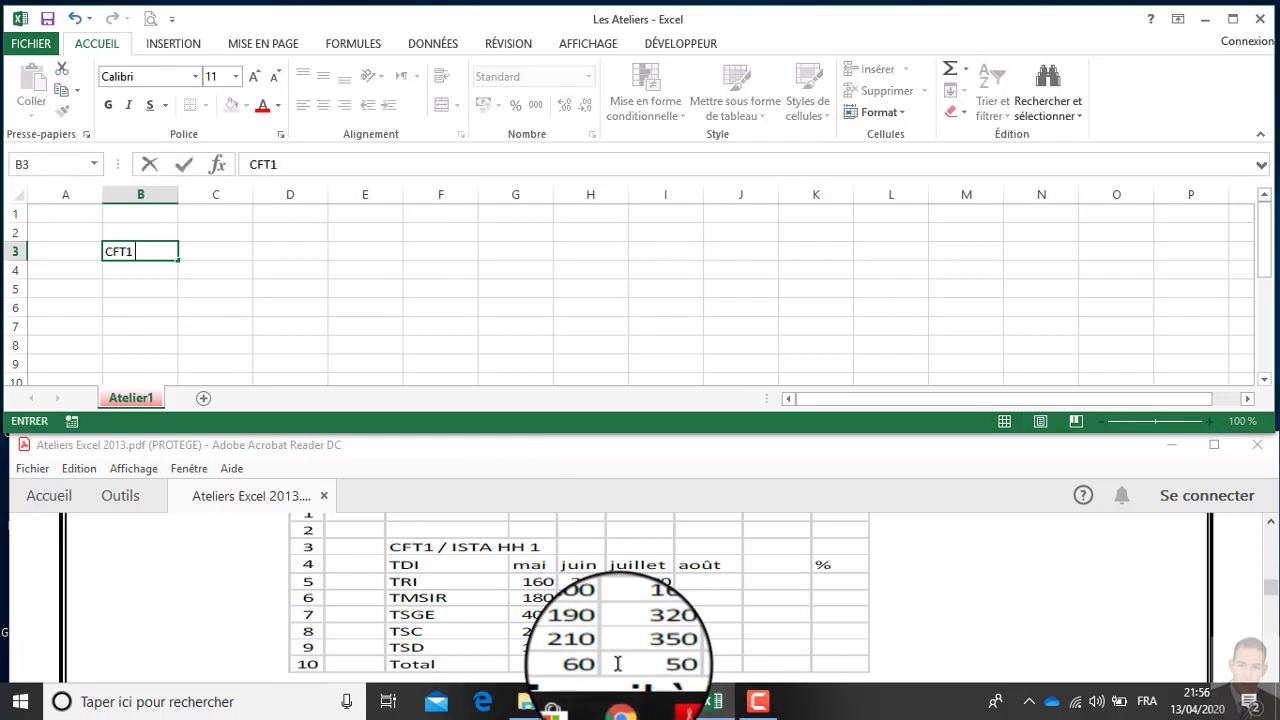
text( / ISTA HH 1)
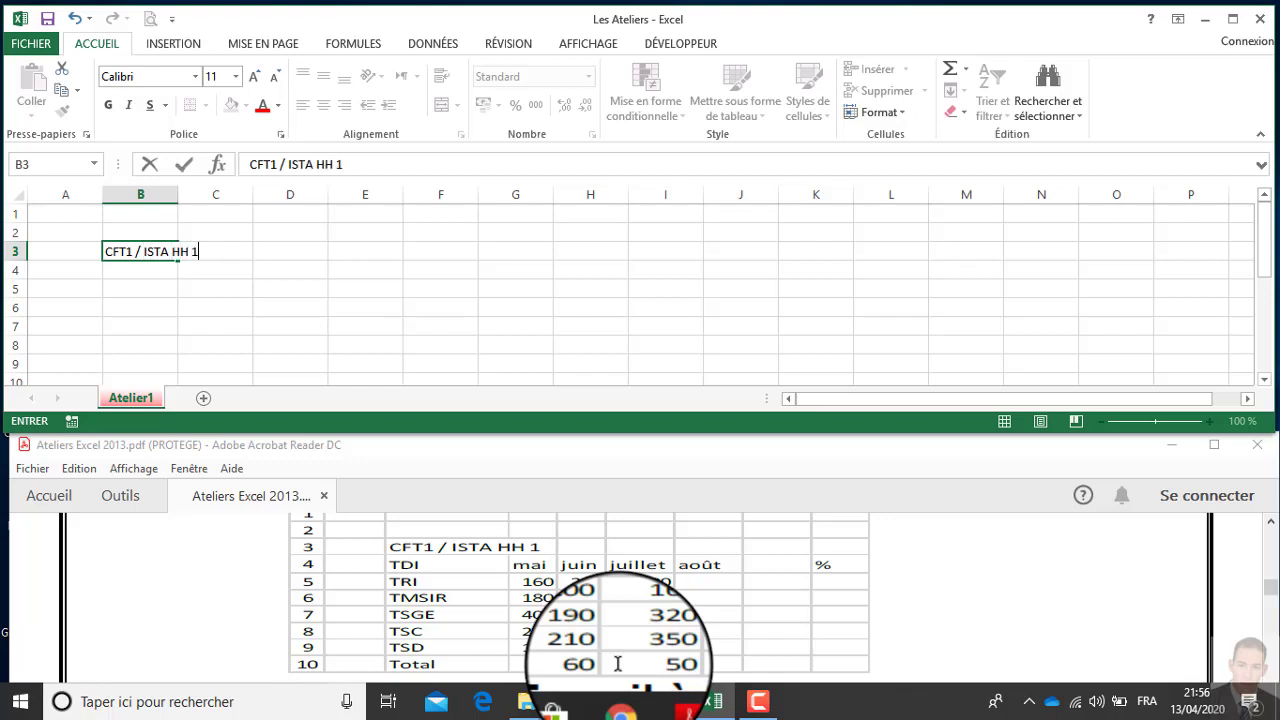
key(Return)
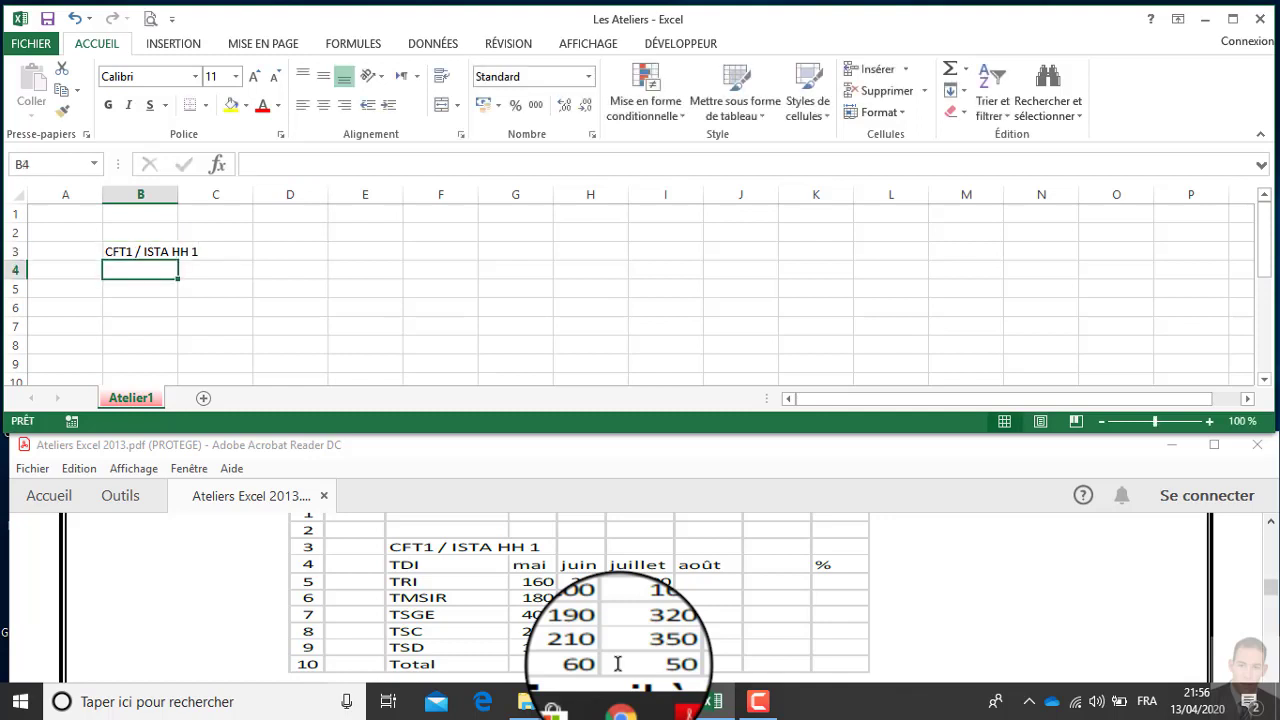
Enter the row labels TDI, TRI and TSMSIR in cells B4 to B6 below the title.
text(TDI)
key(Return)
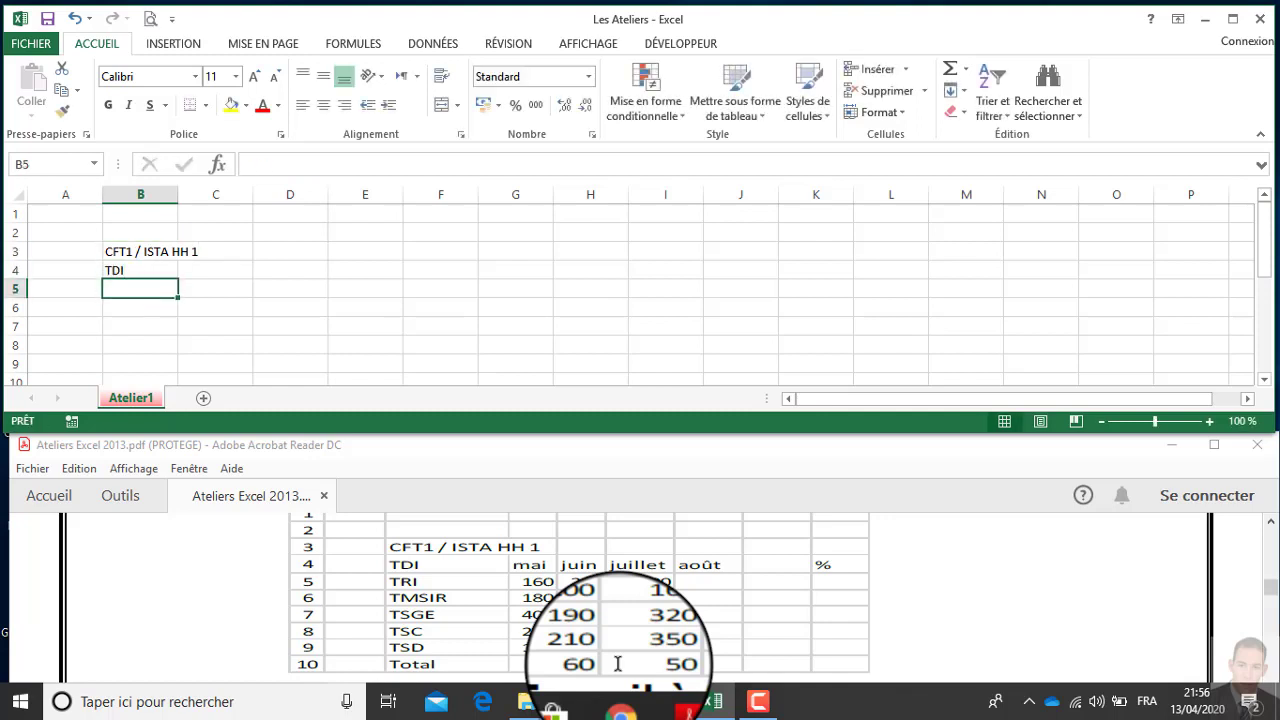
text(TDI)
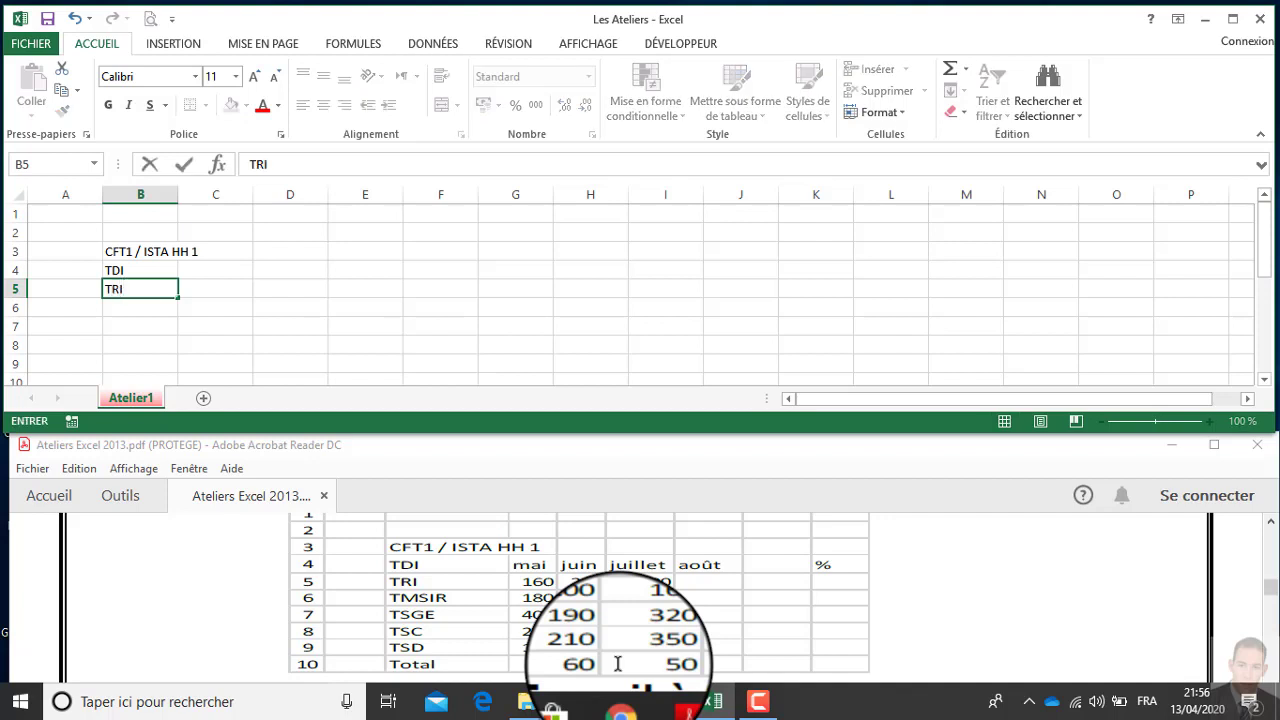
key(Return)
text(TSMSIR)
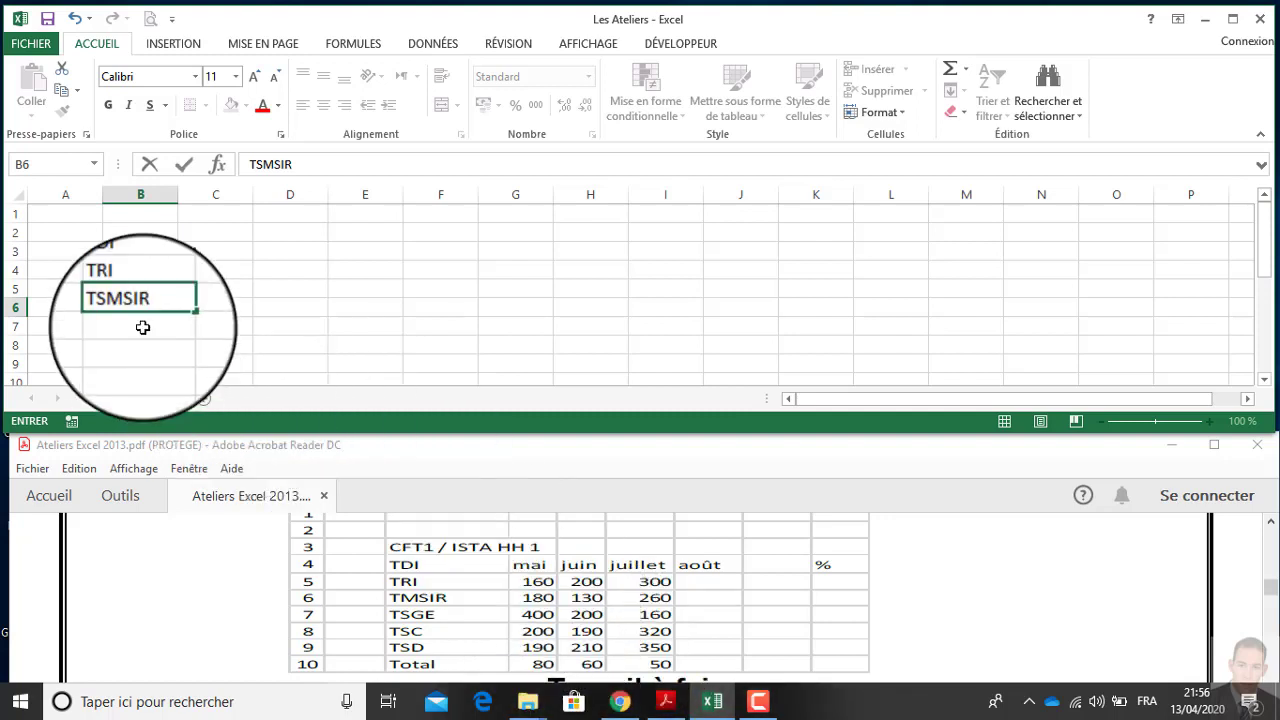
Enter Mai in C4 and fill the month series across row 4 up to Août in F4.
click(206, 262)
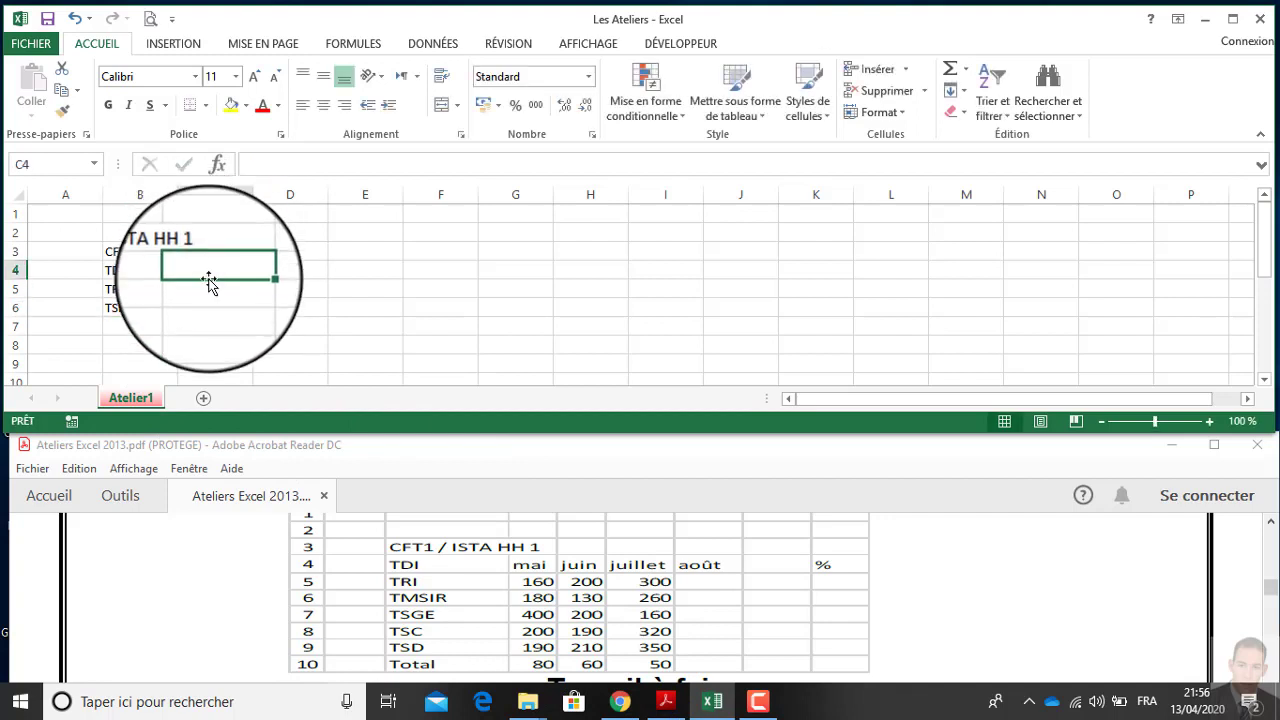
text(Mai)
key(Tab)
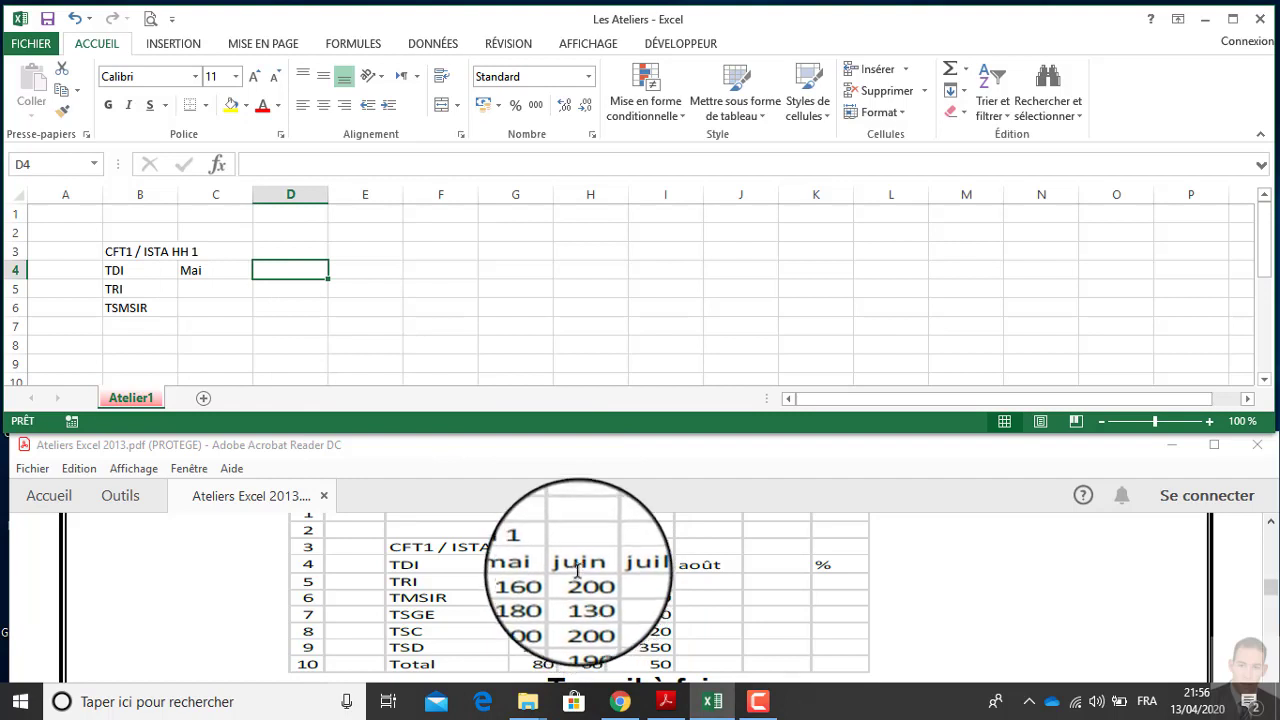
click(212, 268)
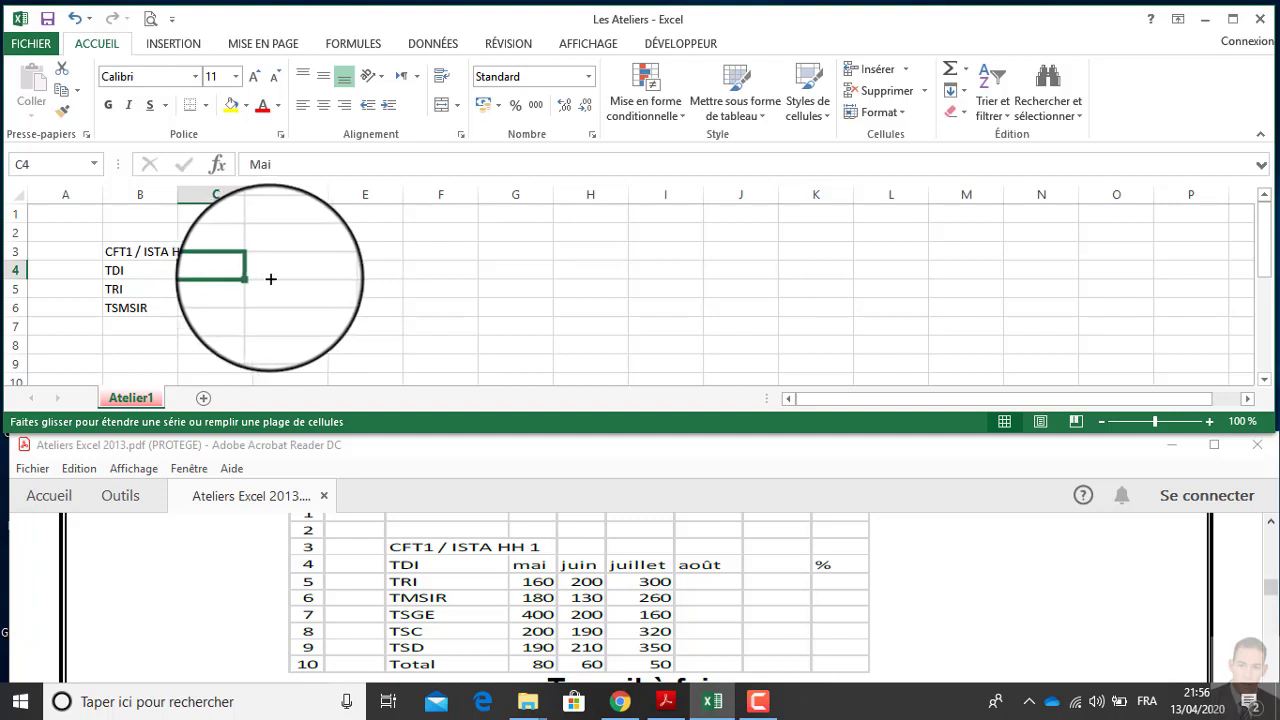
drag(270, 279, 444, 276)
Enter the % heading in H4, leaving G4 empty as in the PDF table.
click(527, 269)
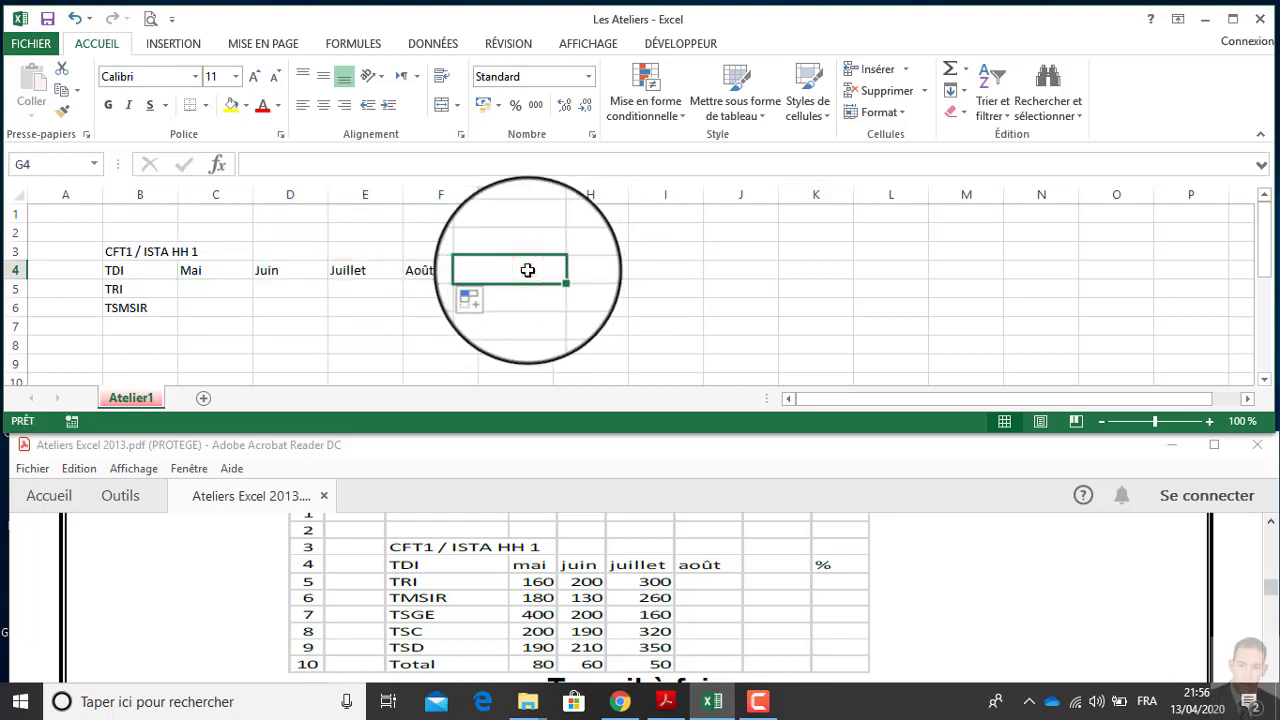
click(600, 272)
text(%)
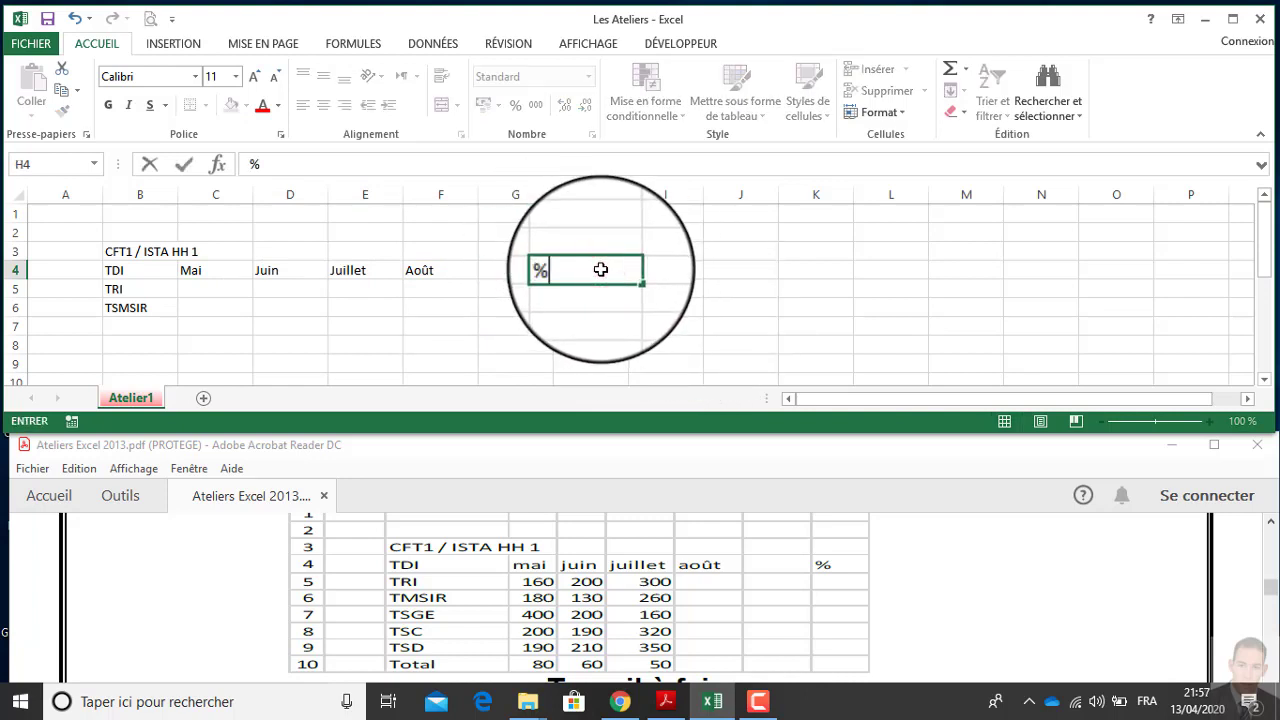
click(526, 268)
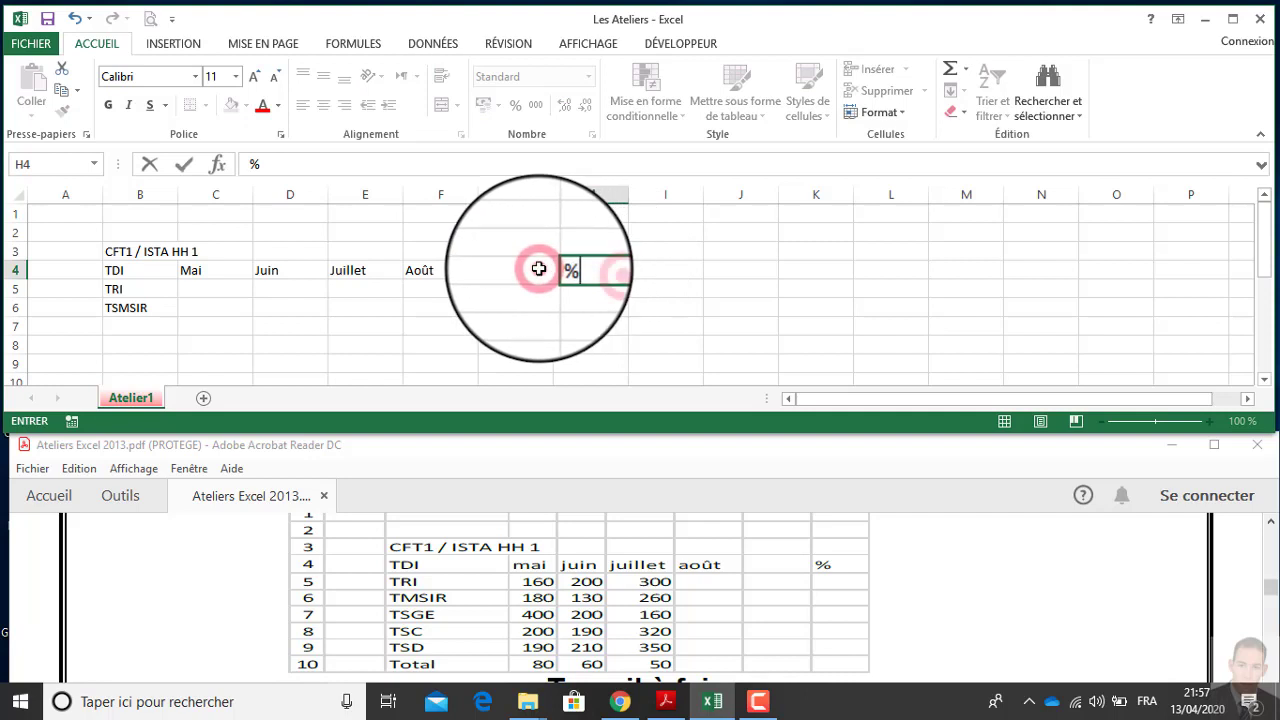
click(595, 272)
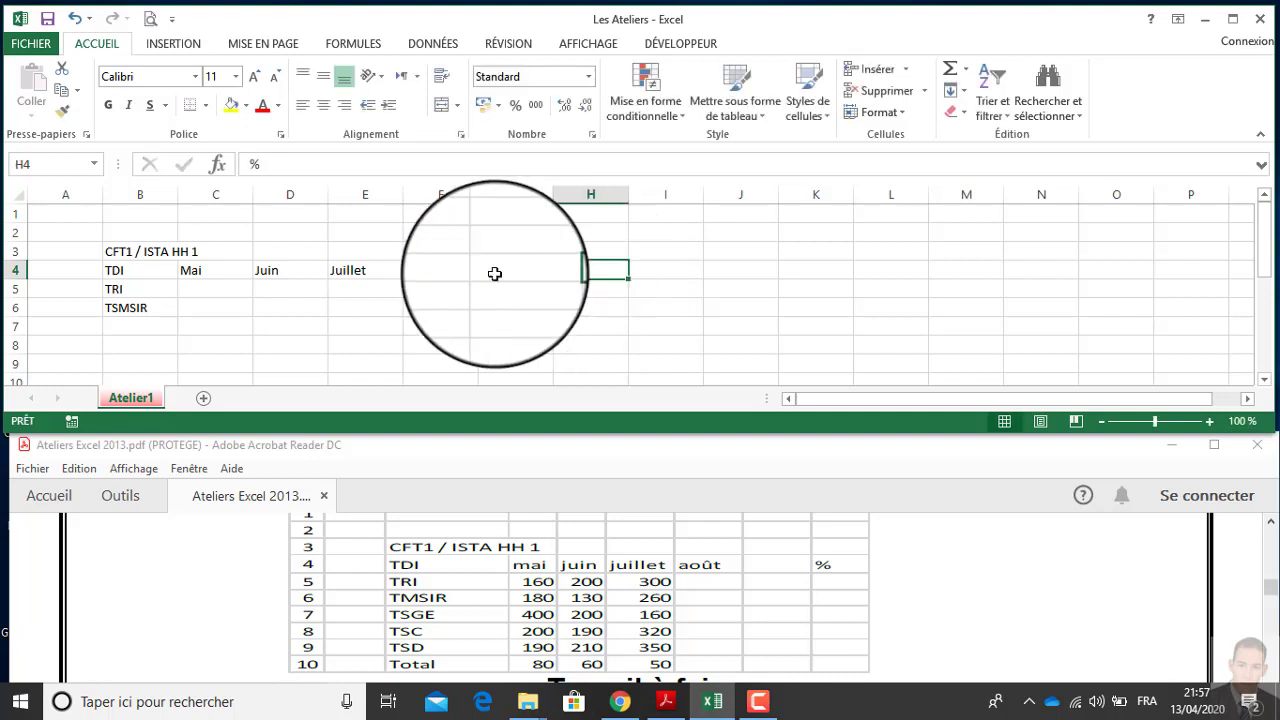
Enter the label TSGE in B7 and the TRI value 160 for Mai in C5.
click(205, 287)
click(147, 322)
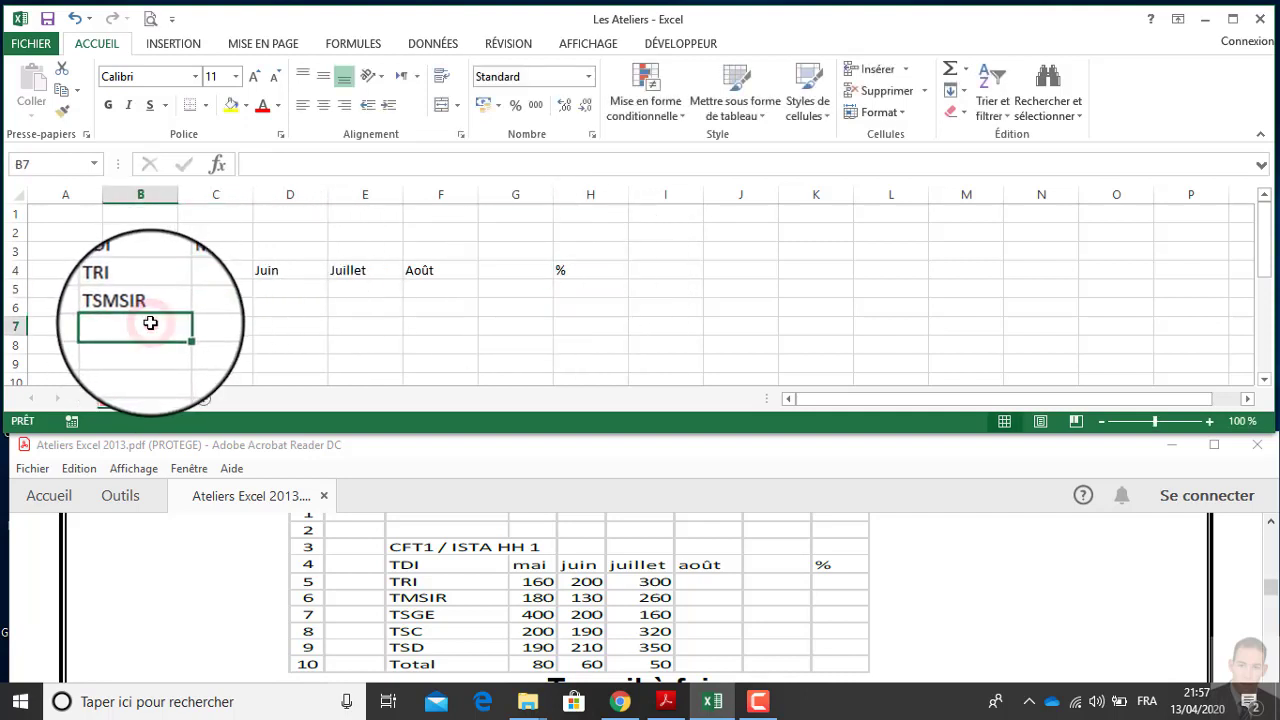
text(TSGE)
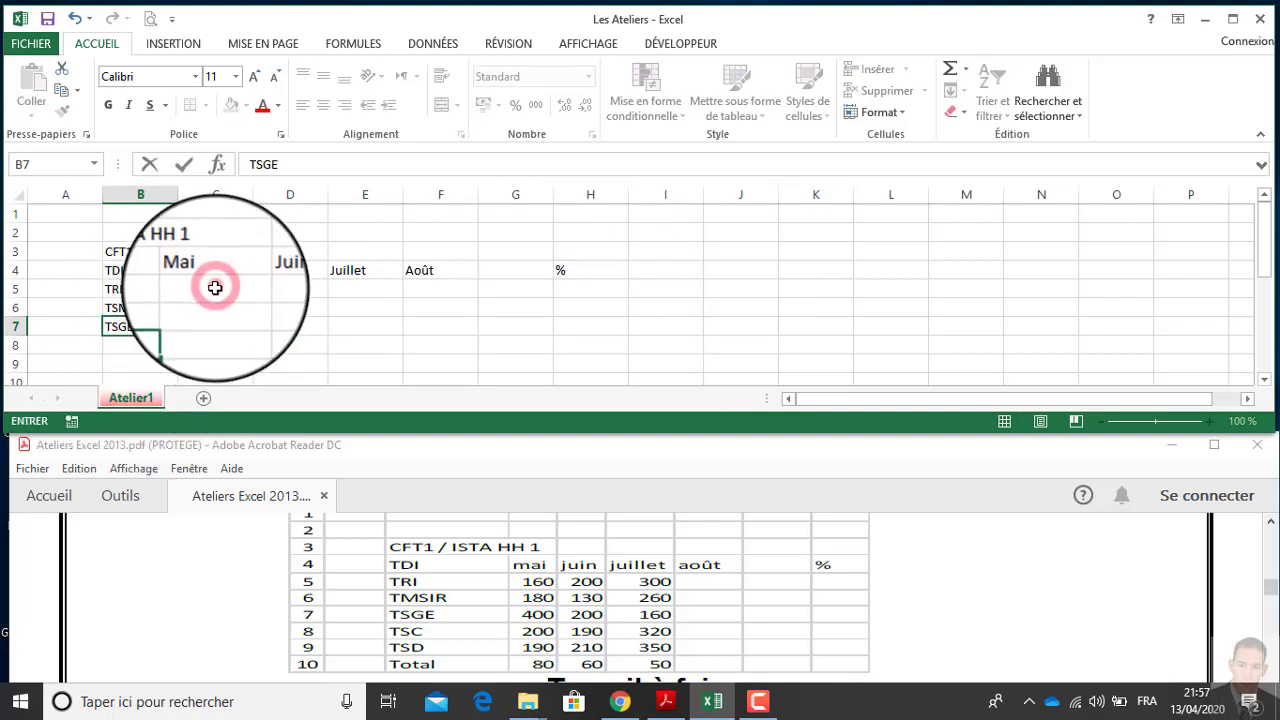
click(214, 286)
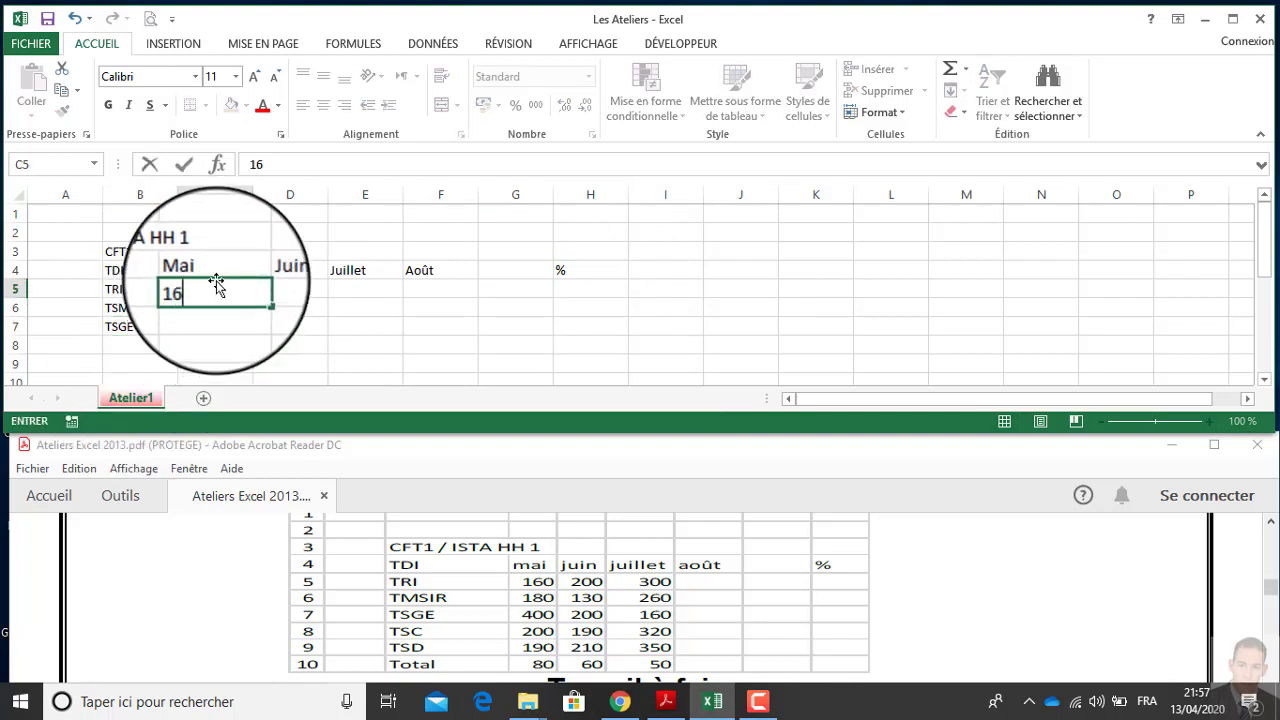
key(Return)
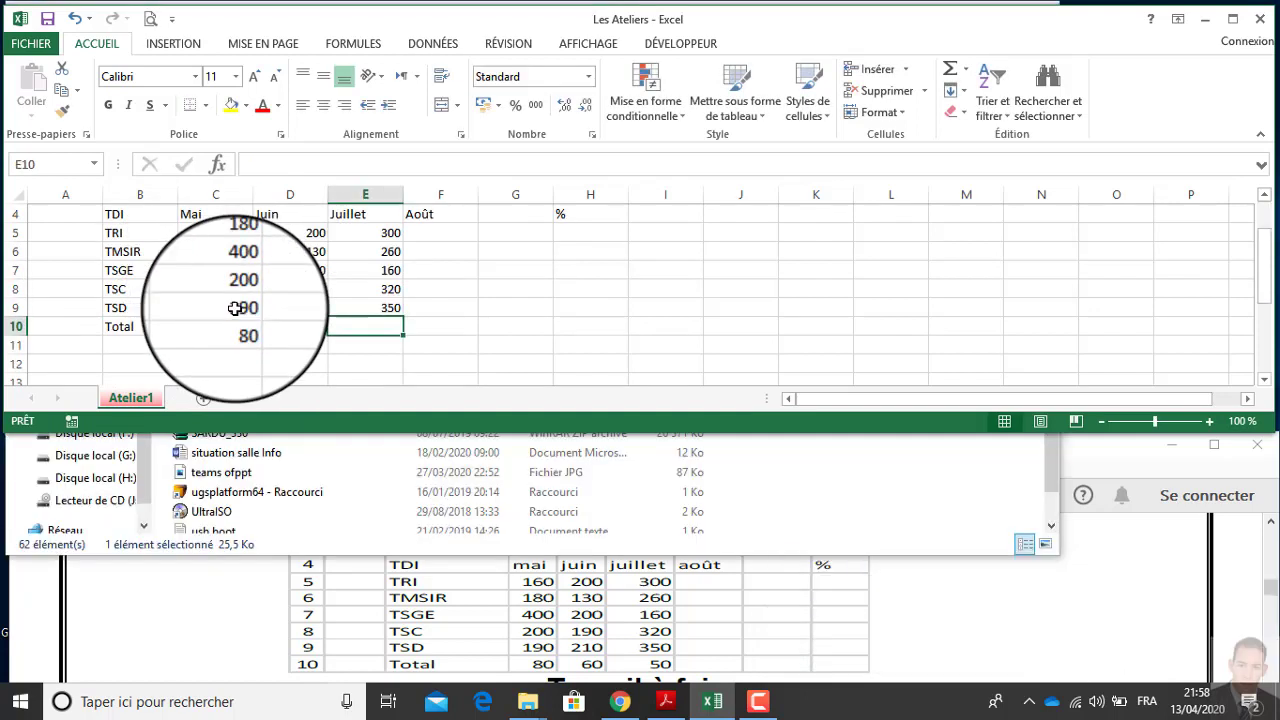
Enter 50 in E10 as the Juillet value of the Total row.
click(385, 326)
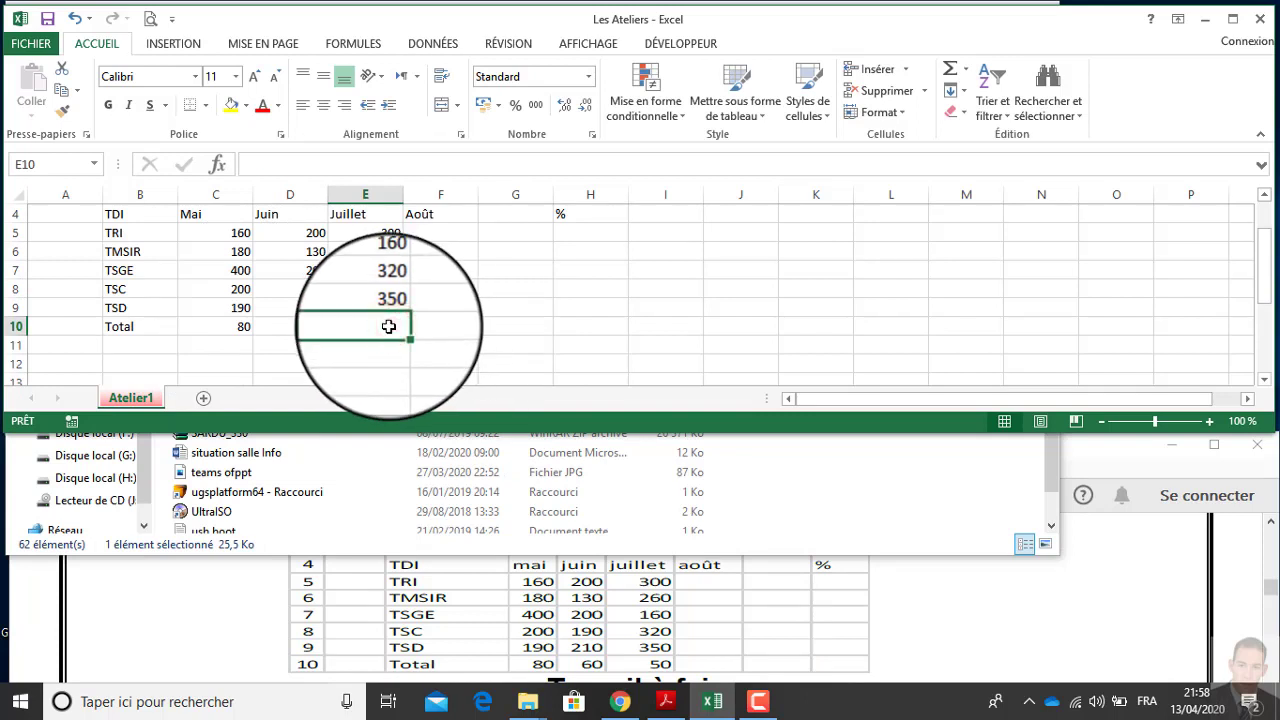
text(50)
key(Return)
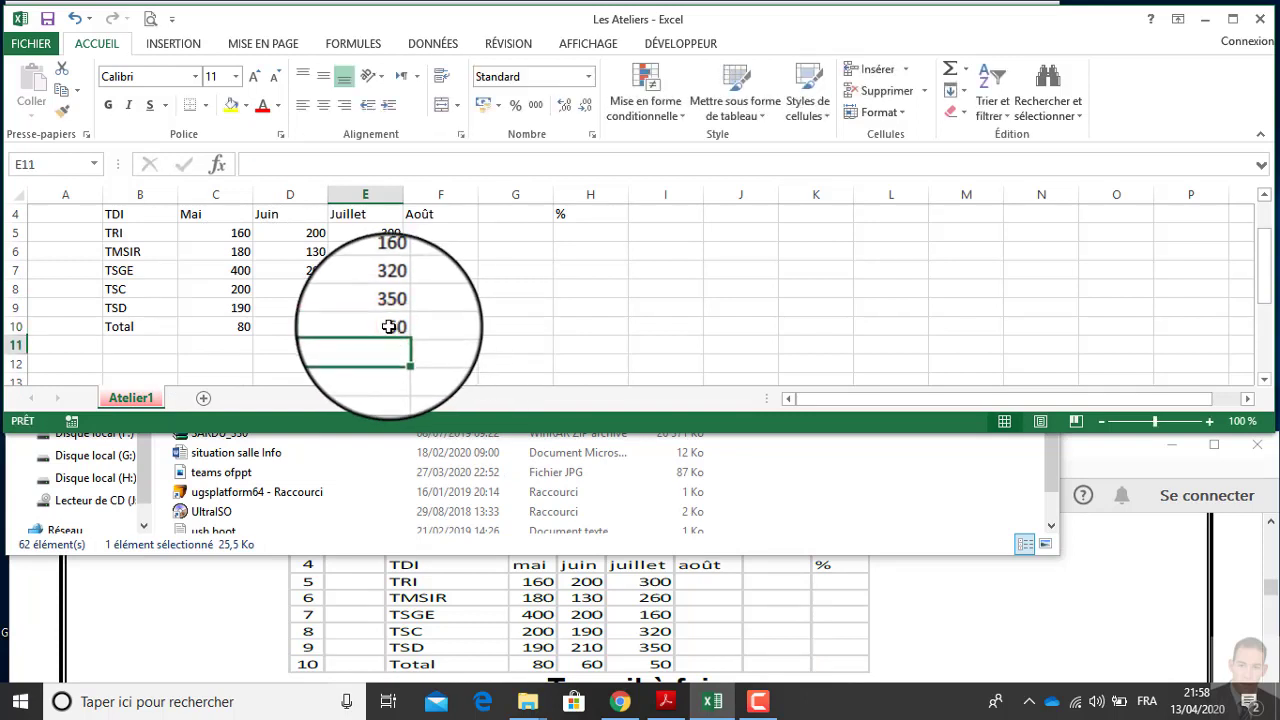
Close the Bureau folder window covering the PDF and compare the entered table with the PDF's model table.
scroll(274, 243, up, 1)
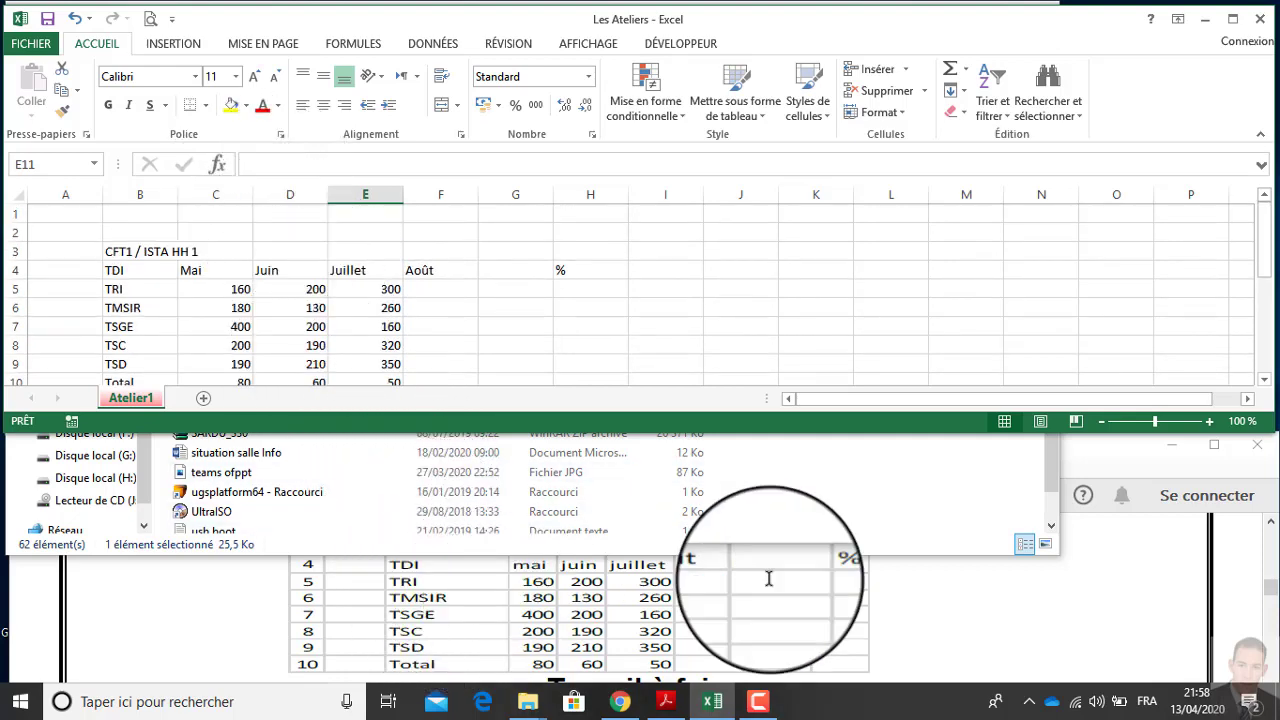
click(940, 510)
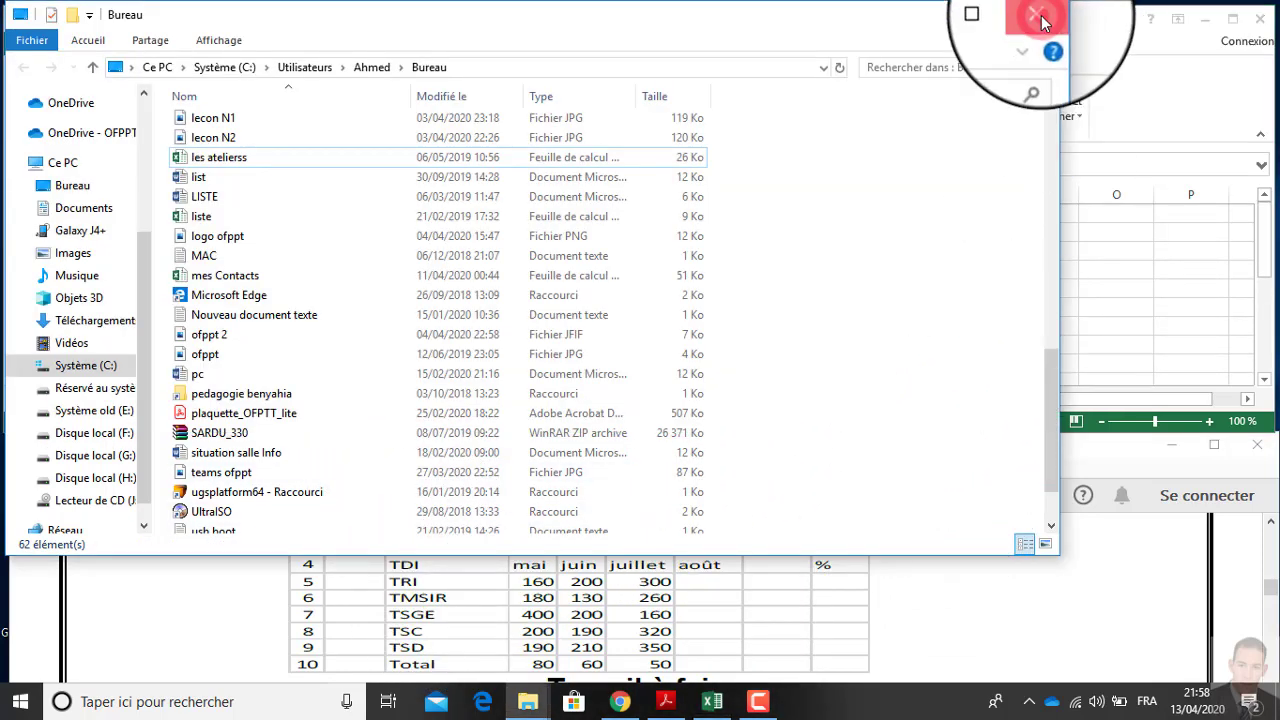
click(1033, 15)
click(914, 582)
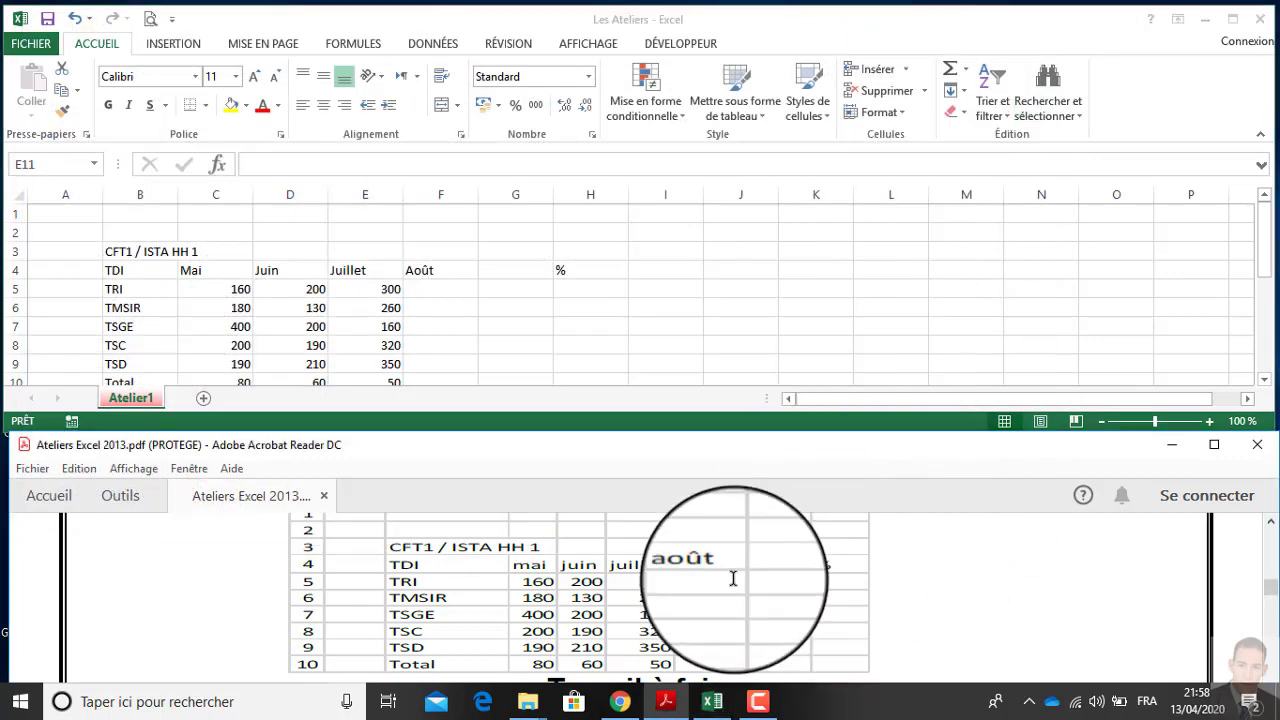
scroll(733, 578, up, 1)
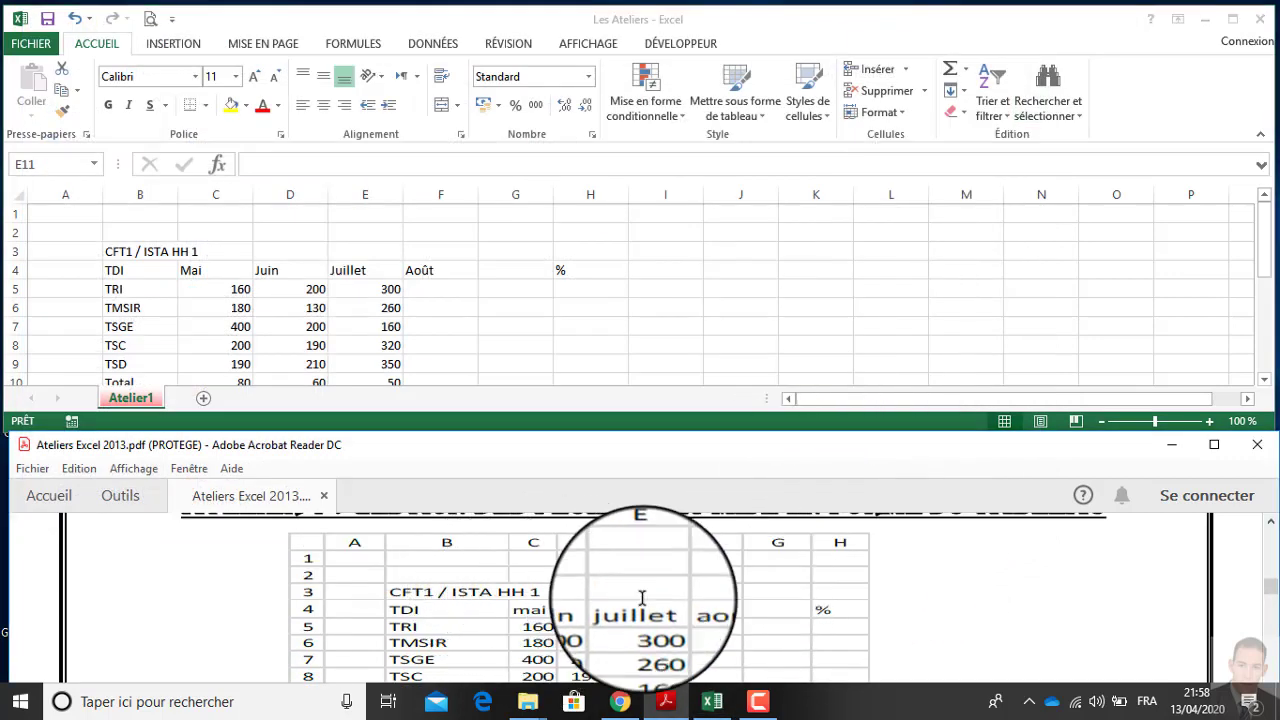
scroll(641, 598, down, 3)
click(491, 309)
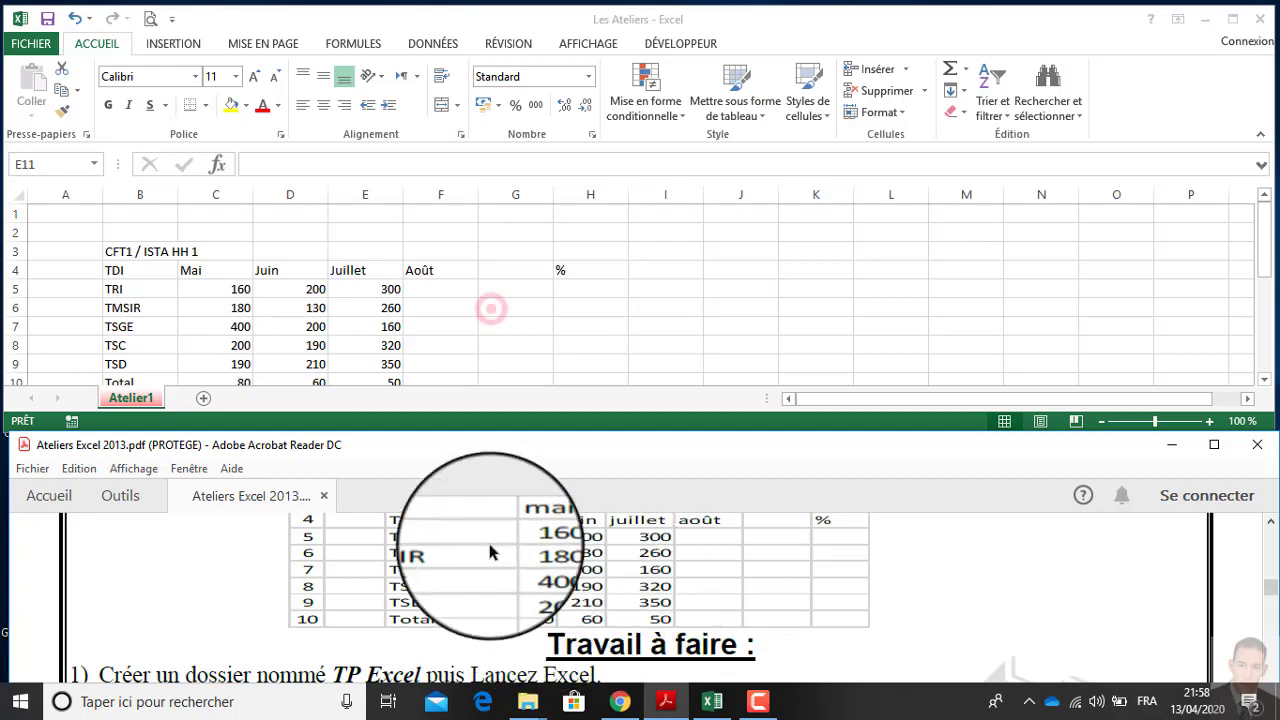
scroll(491, 308, down, 1)
click(950, 588)
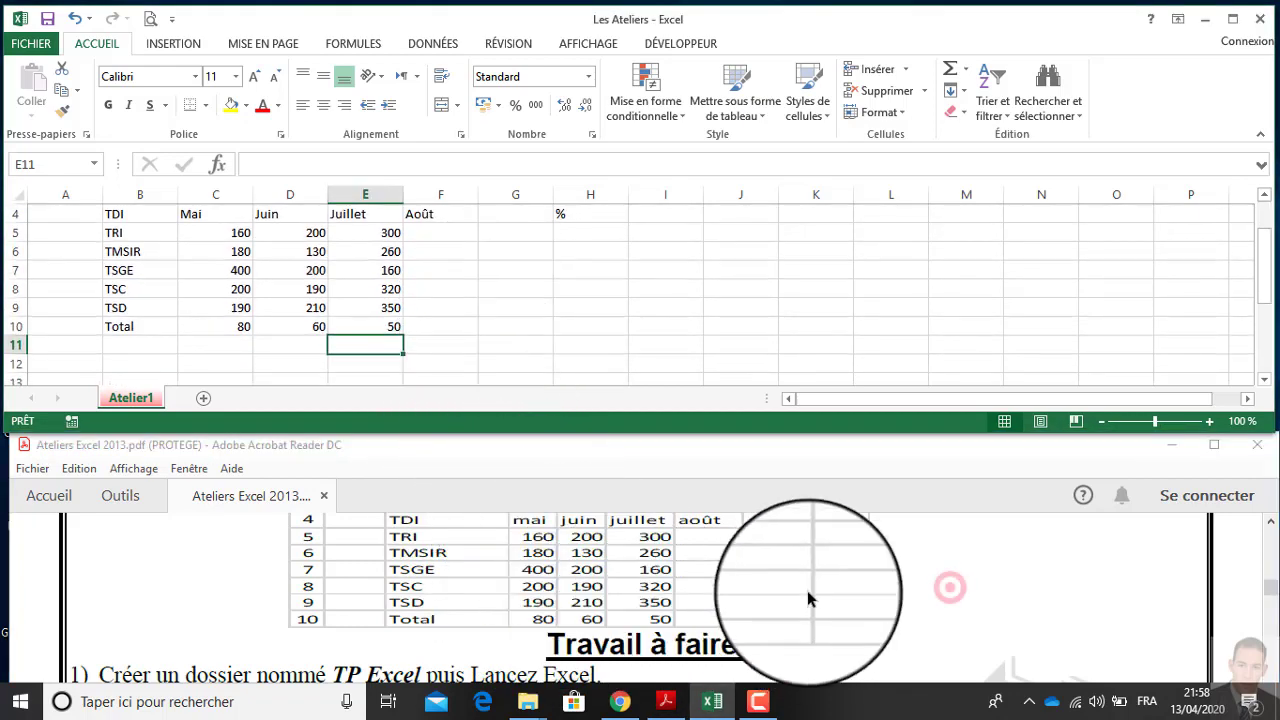
Insert a cell at B4 with the option Décaler les cellules vers le bas, as question 5 of the PDF asks.
scroll(620, 600, down, 6)
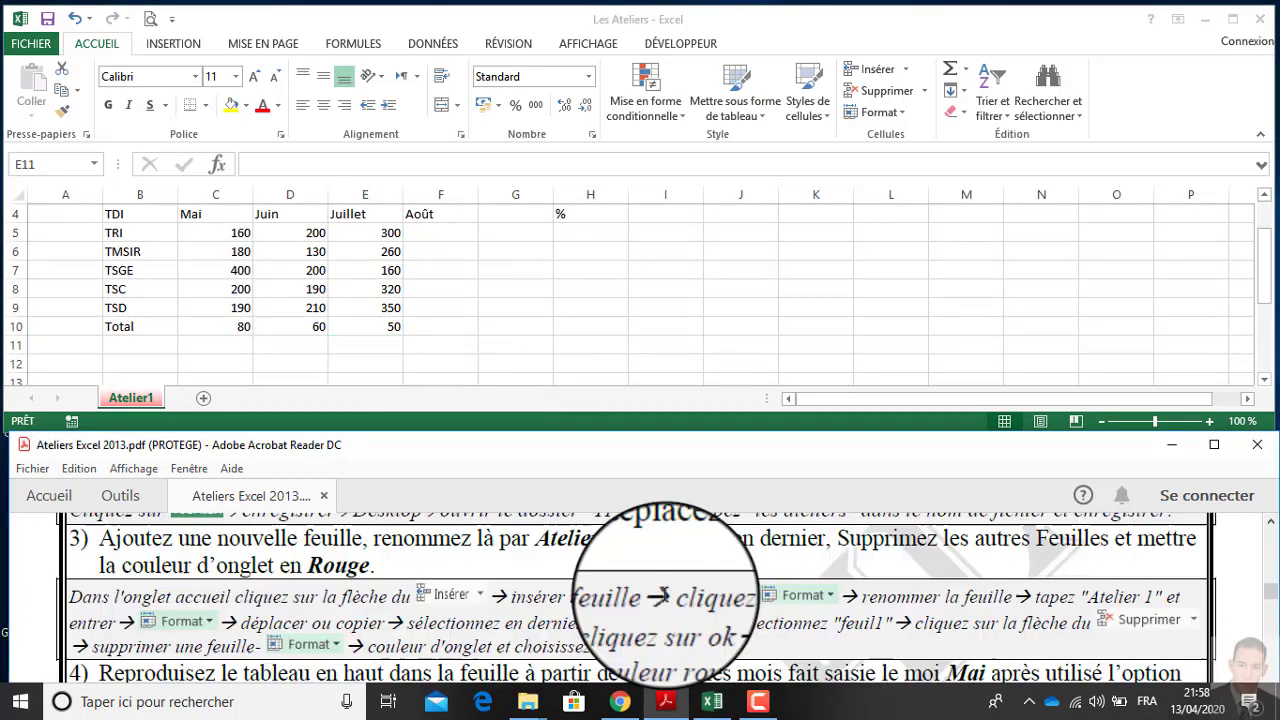
scroll(544, 620, down, 1)
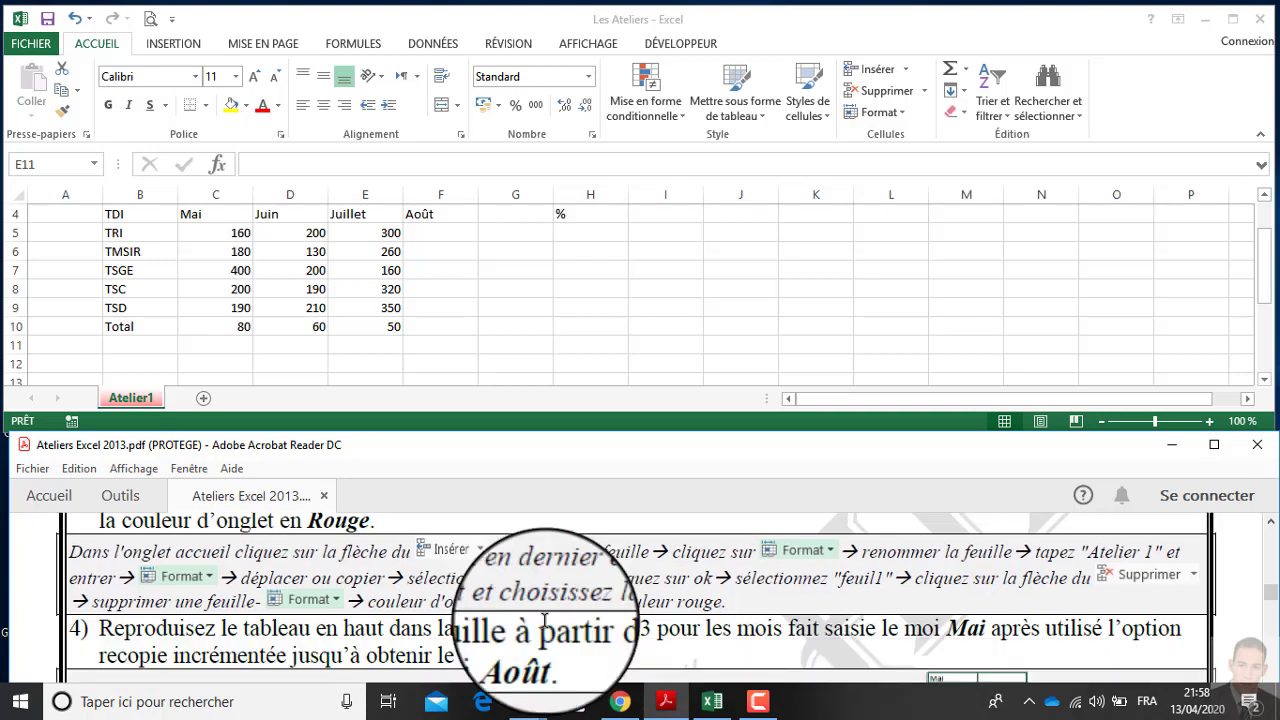
scroll(544, 620, down, 3)
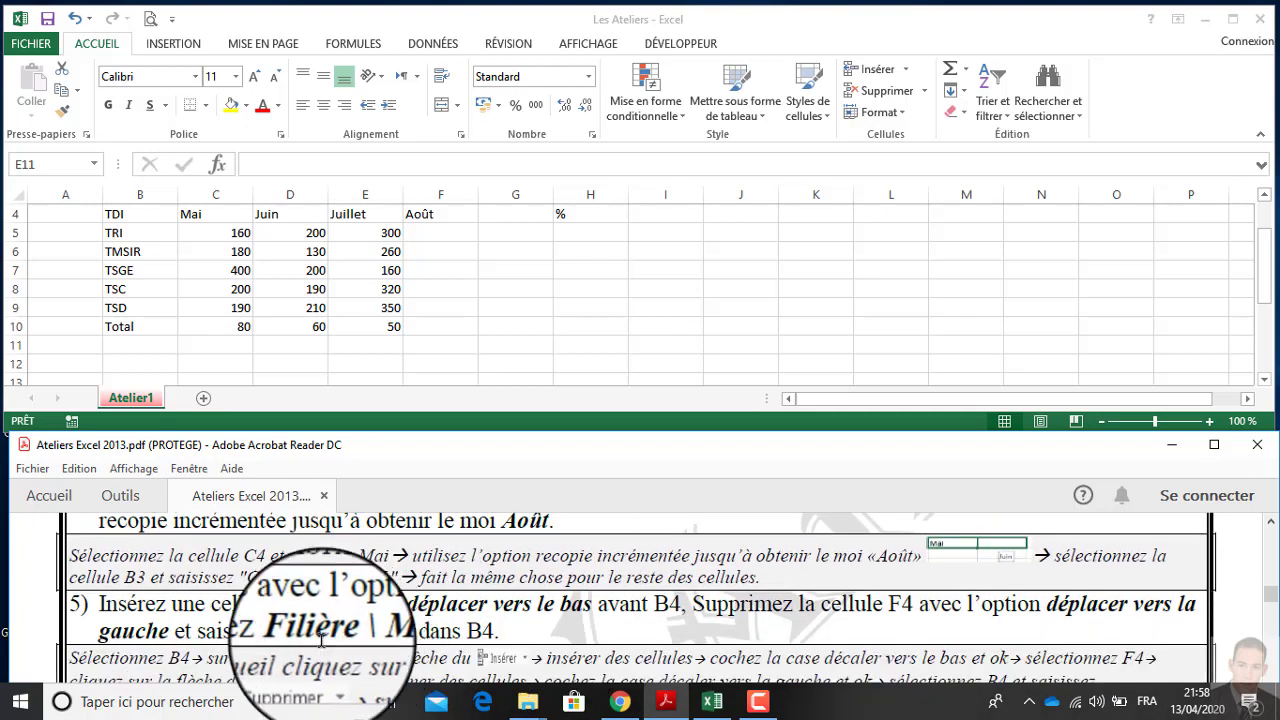
scroll(110, 580, down, 1)
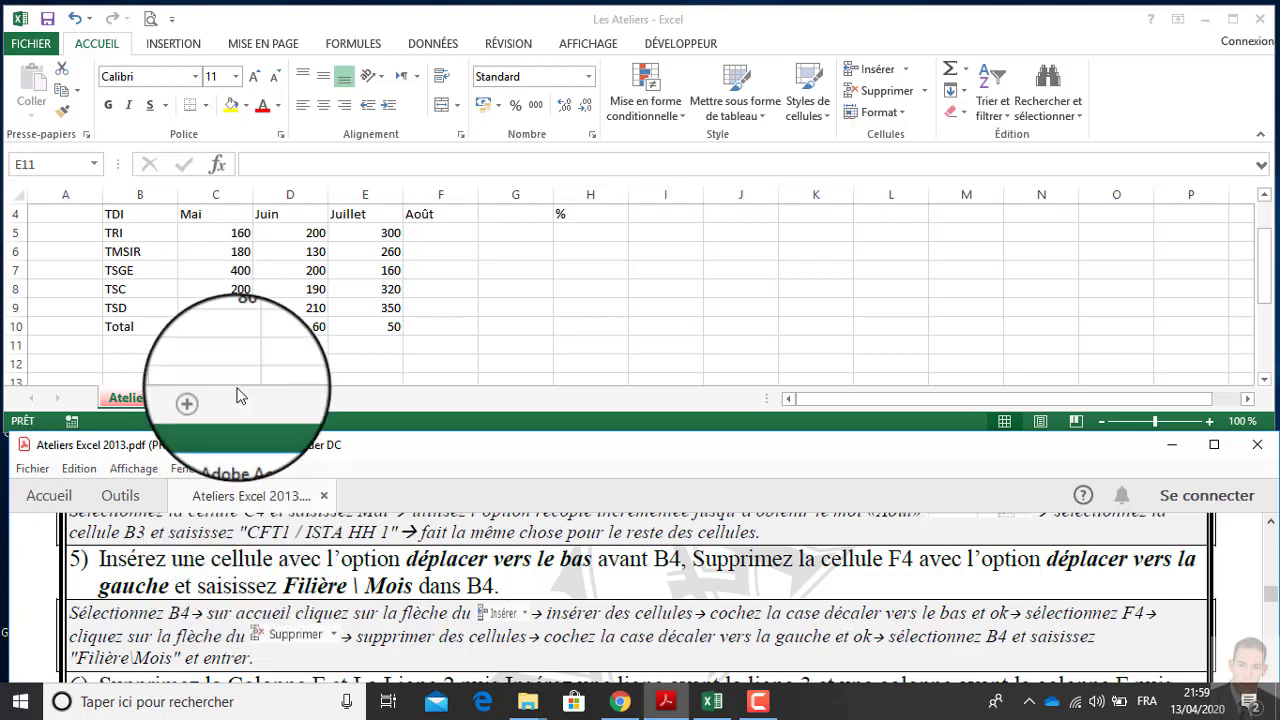
click(160, 257)
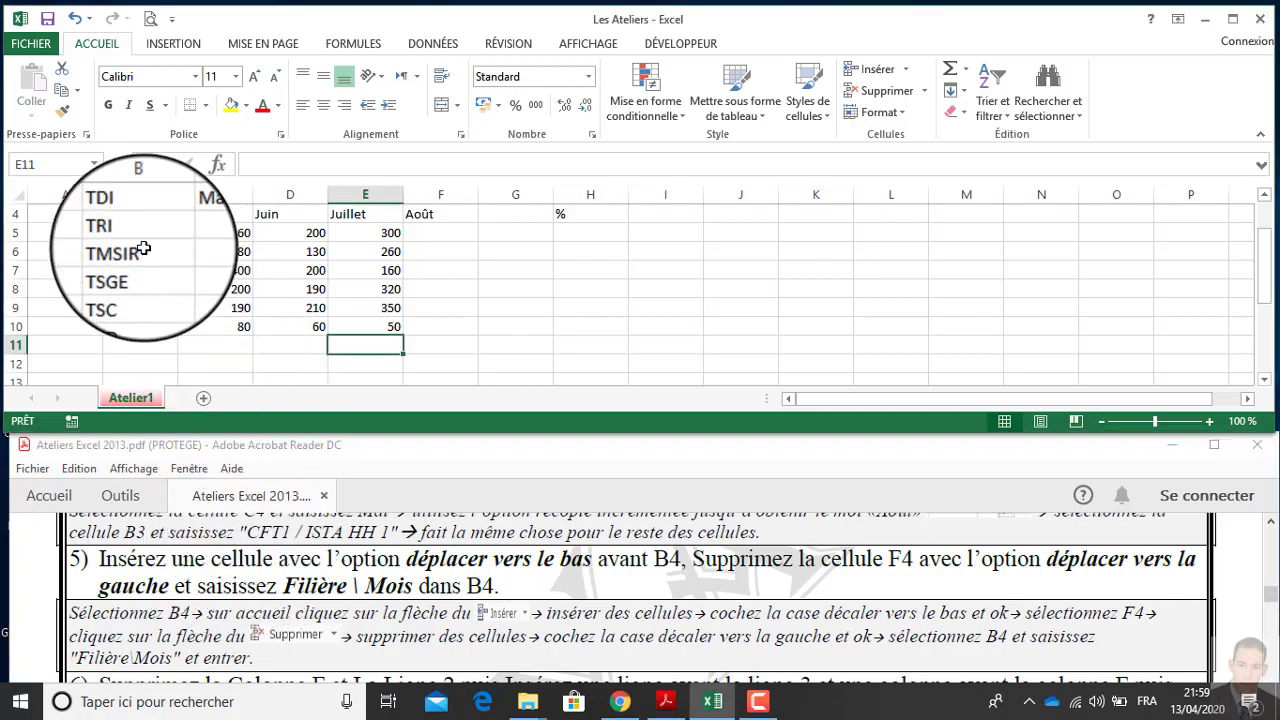
scroll(165, 260, up, 1)
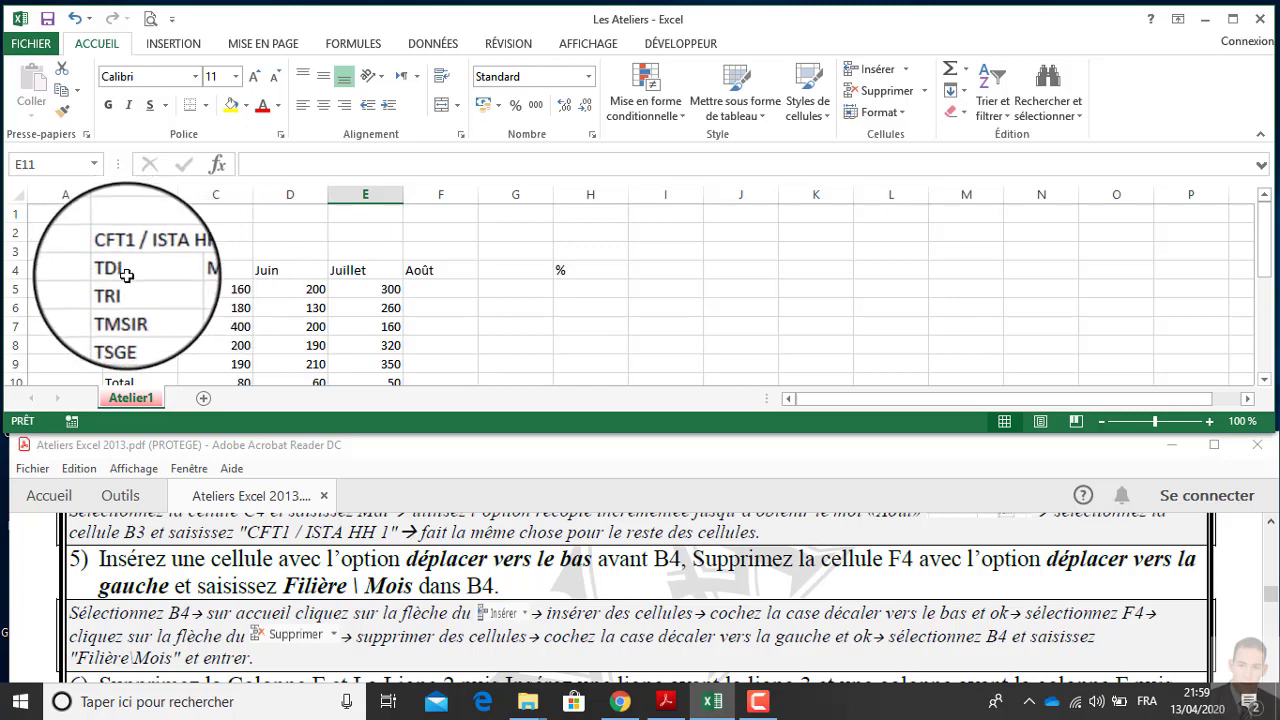
click(128, 271)
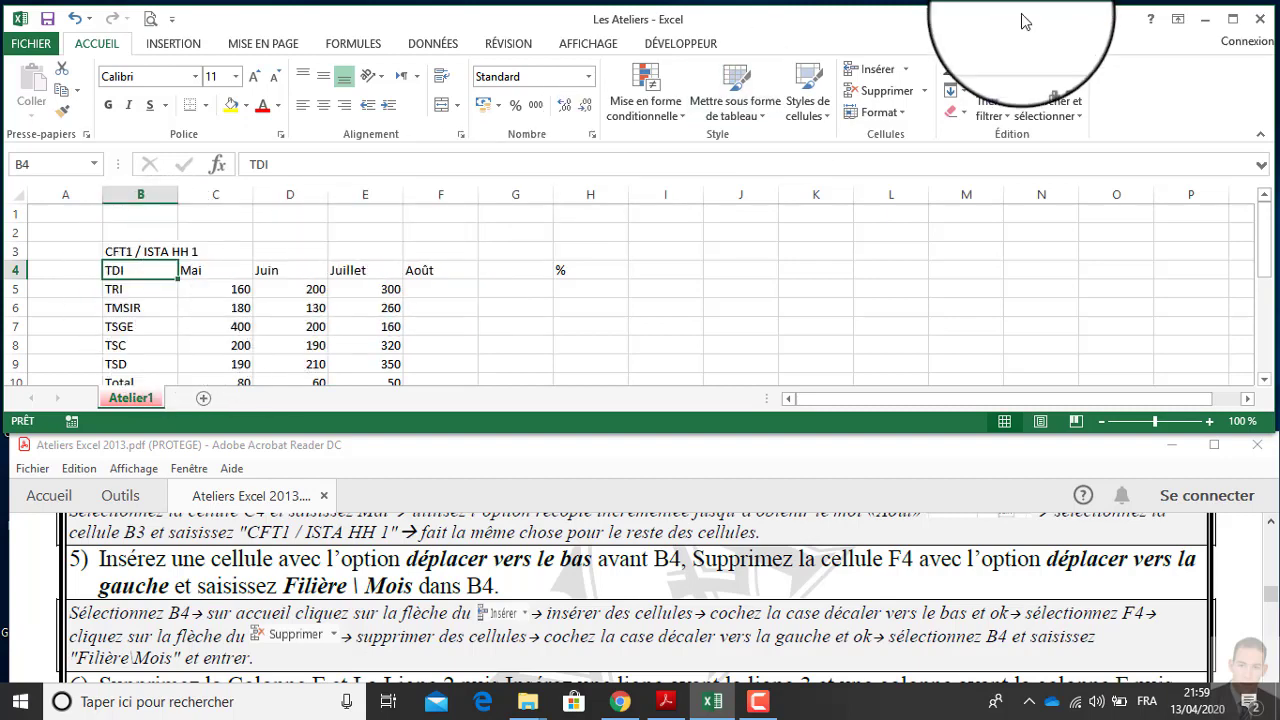
click(906, 70)
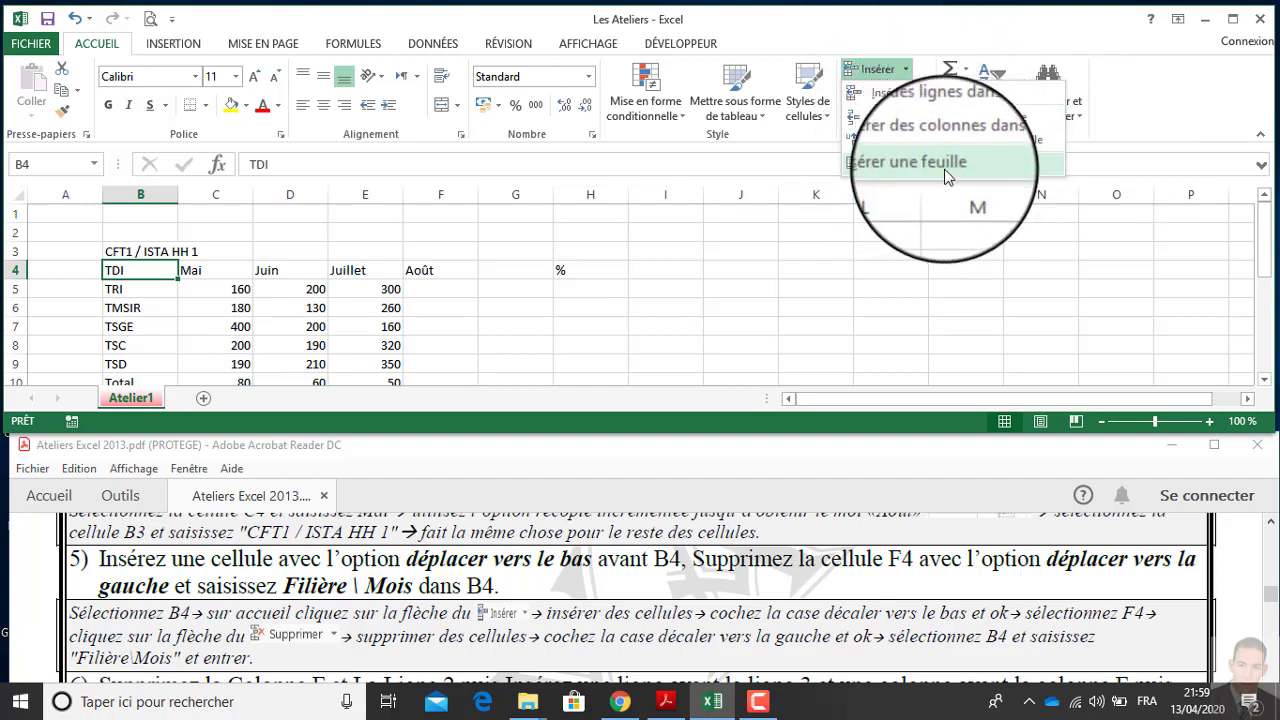
click(962, 98)
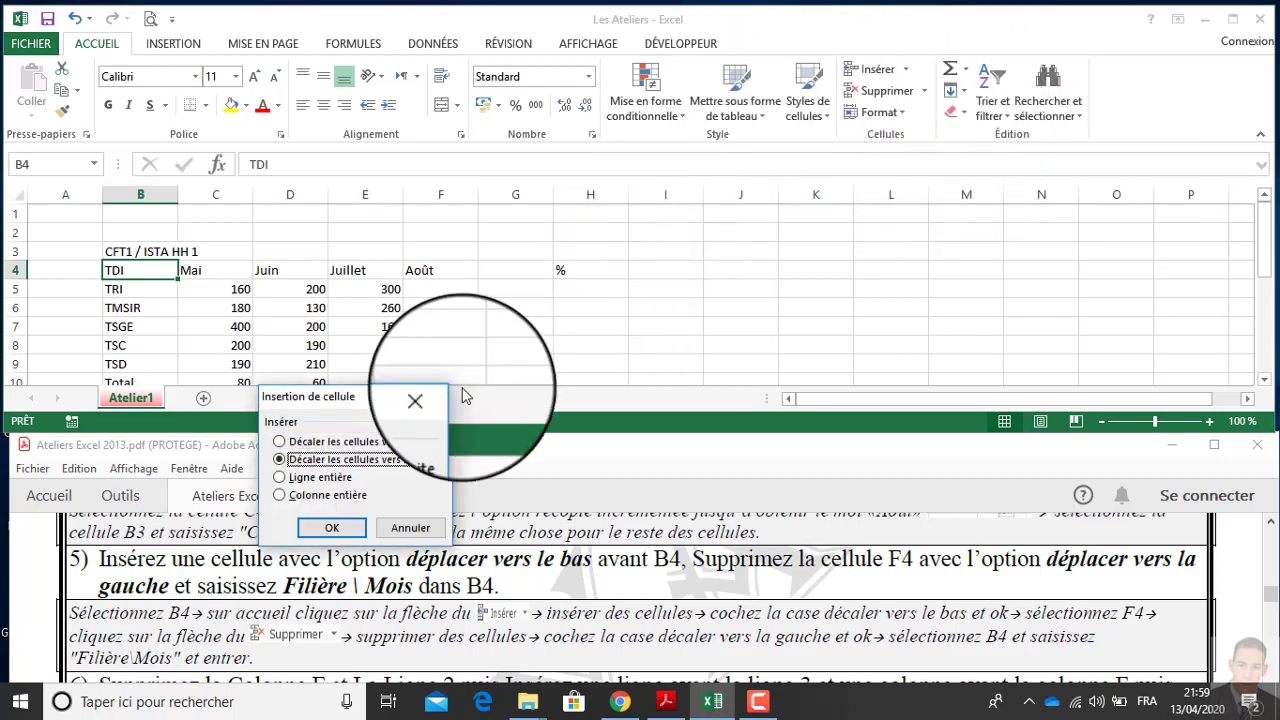
drag(355, 400, 634, 227)
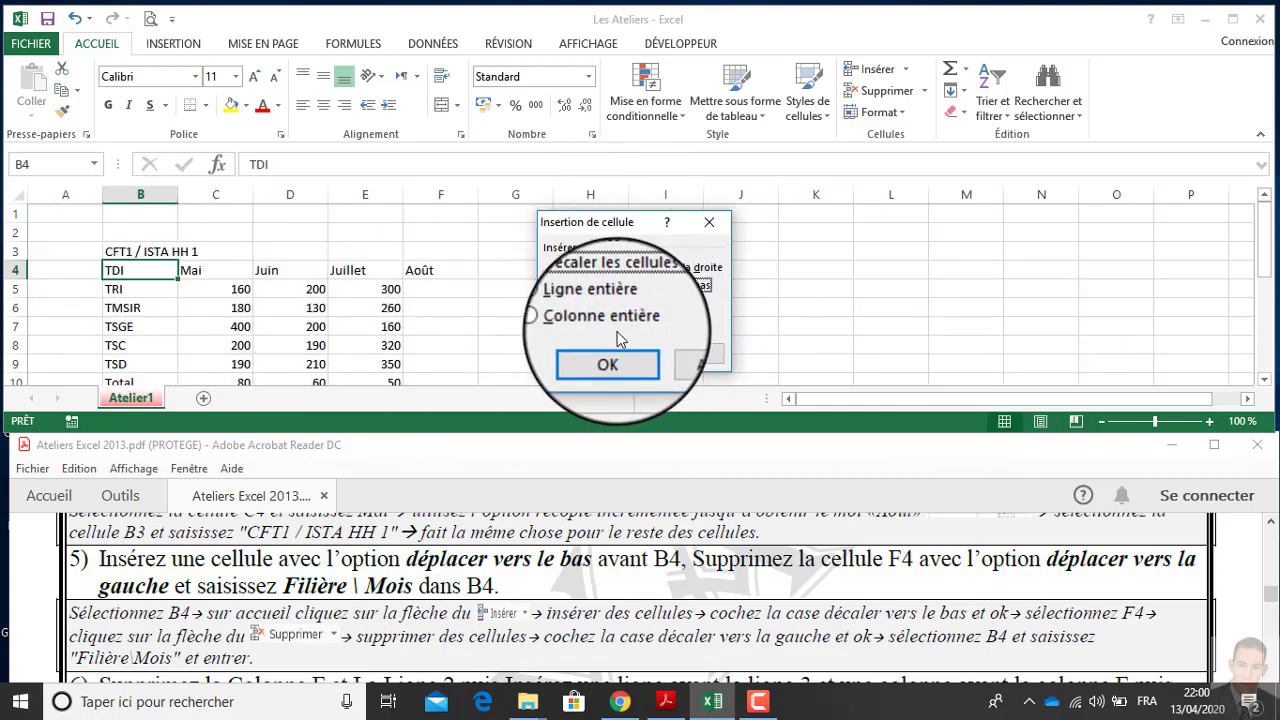
scroll(140, 350, down, 1)
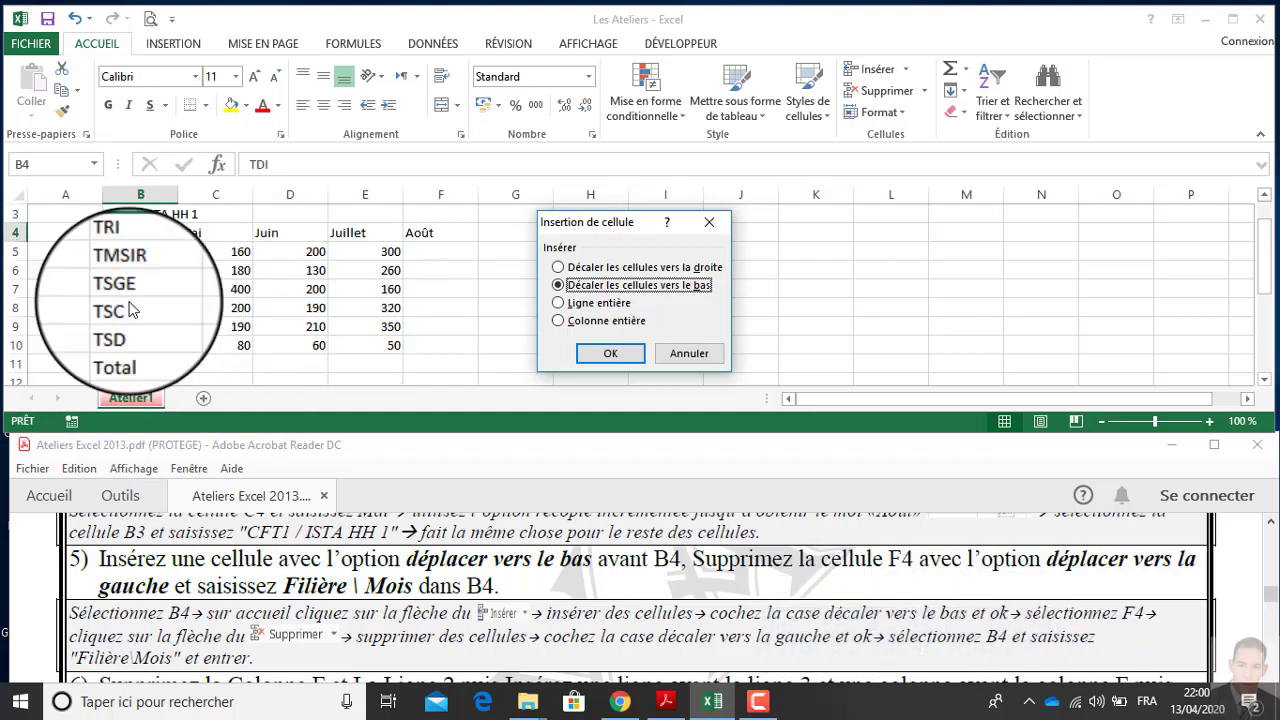
click(612, 357)
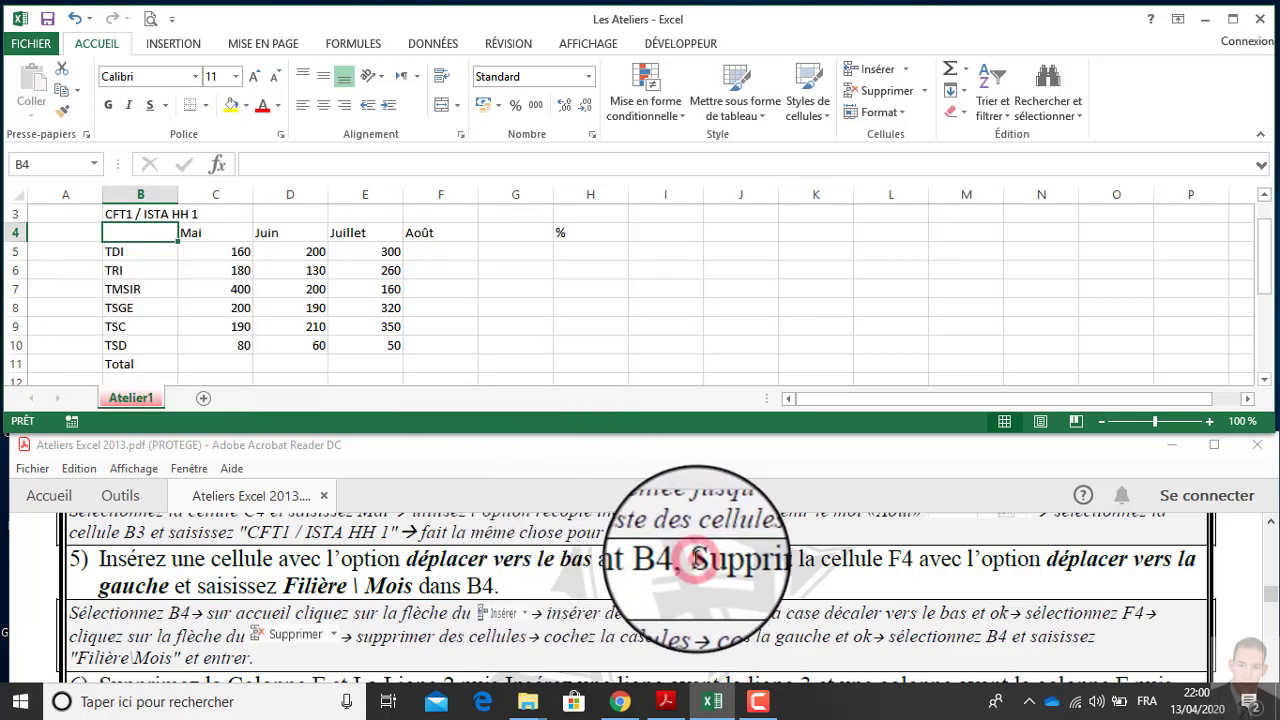
Delete cell F4, containing Août, with the option that shifts the remaining cells of the row to the left.
drag(693, 563, 910, 553)
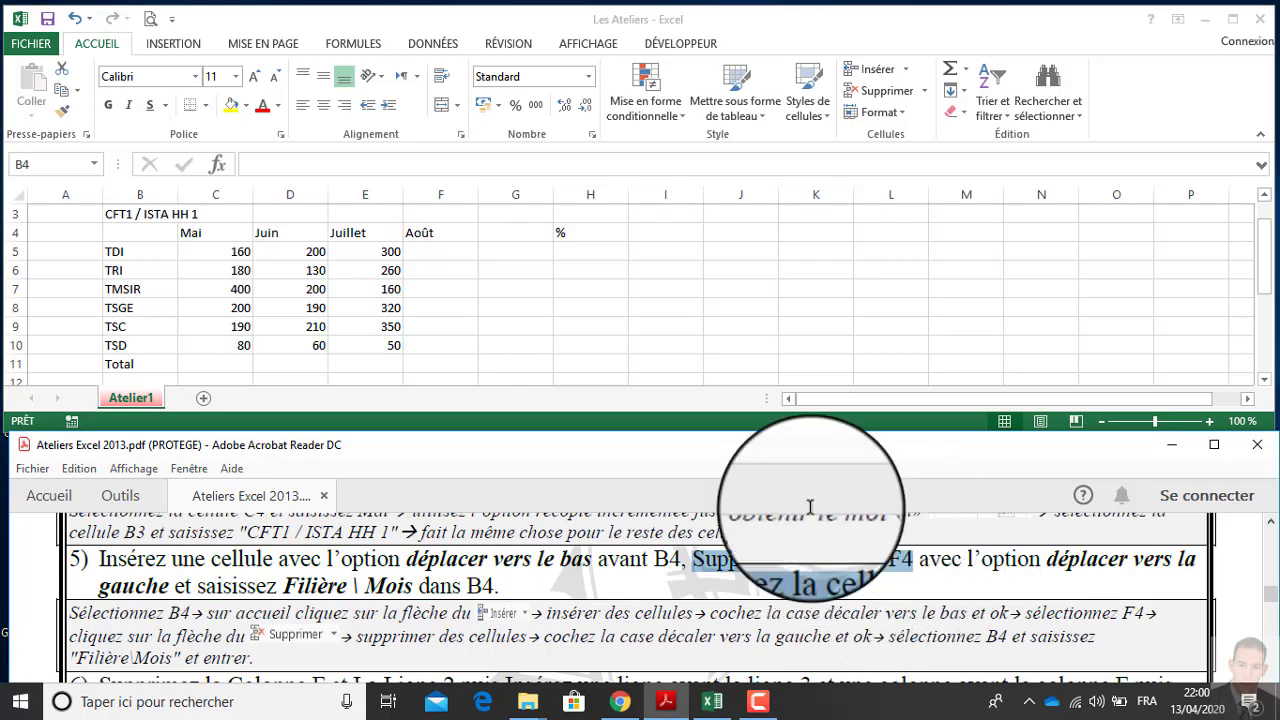
click(448, 236)
click(438, 233)
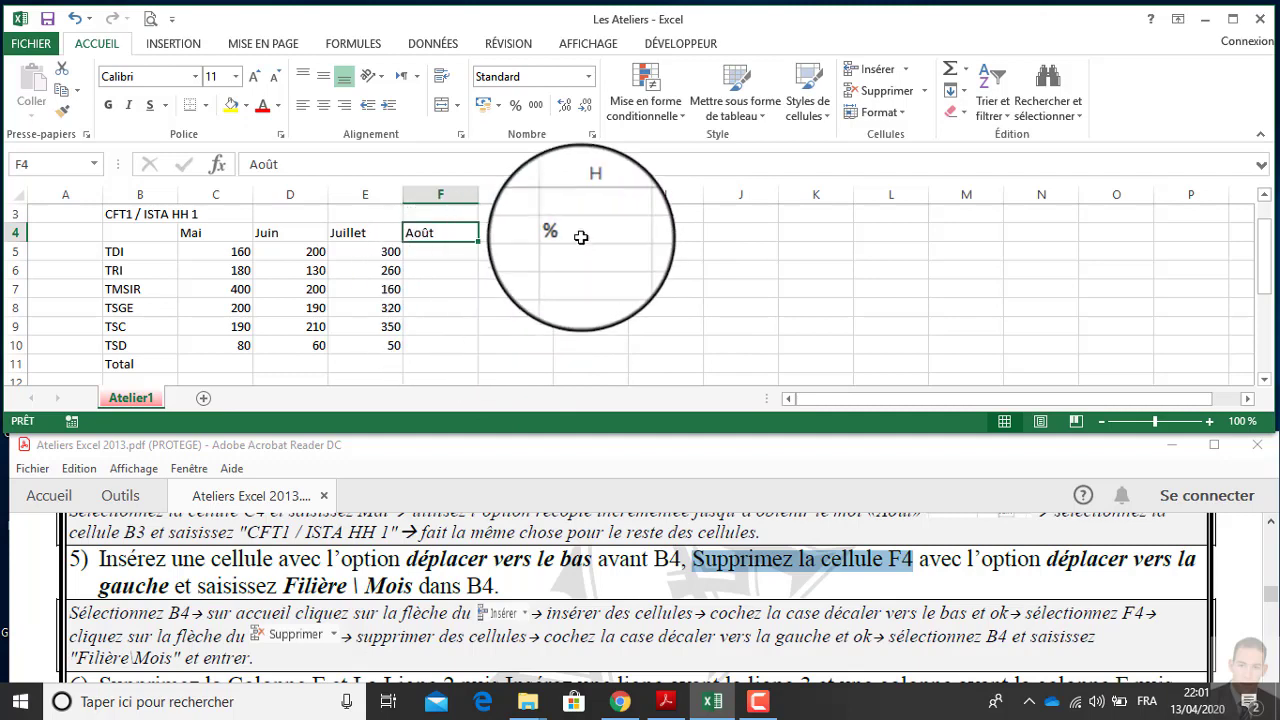
click(924, 91)
click(930, 115)
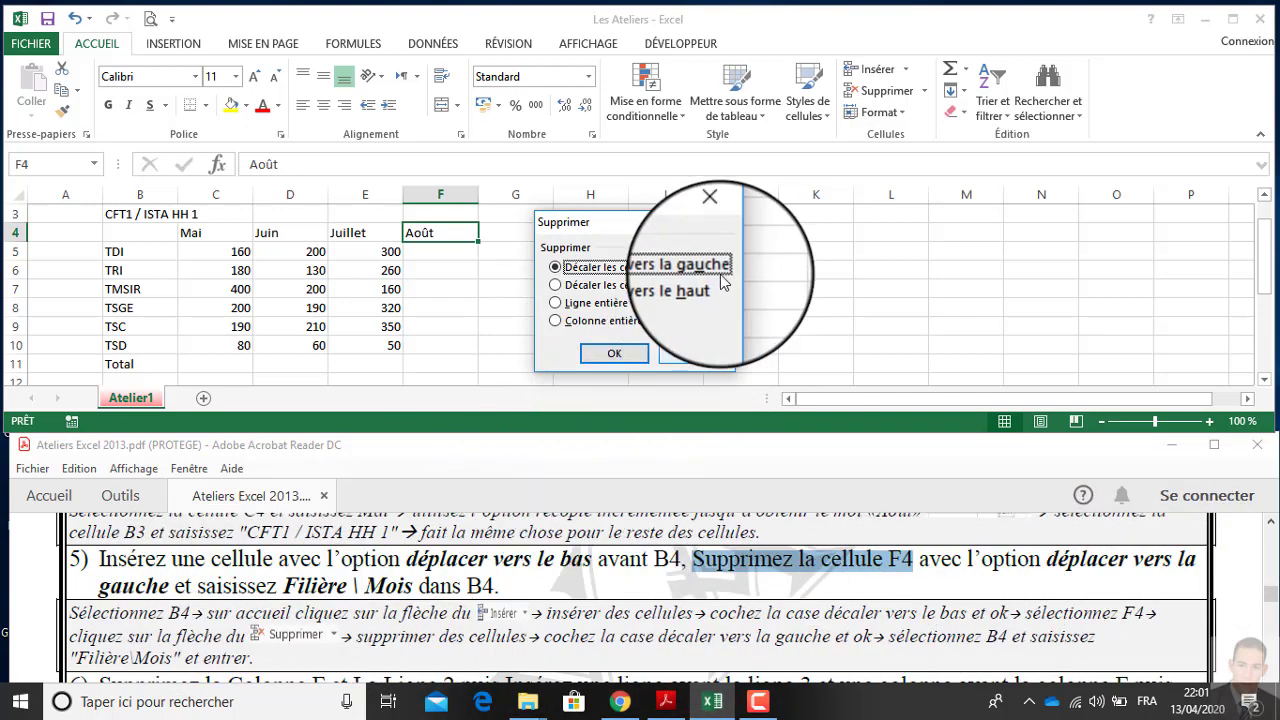
click(627, 226)
drag(627, 226, 801, 224)
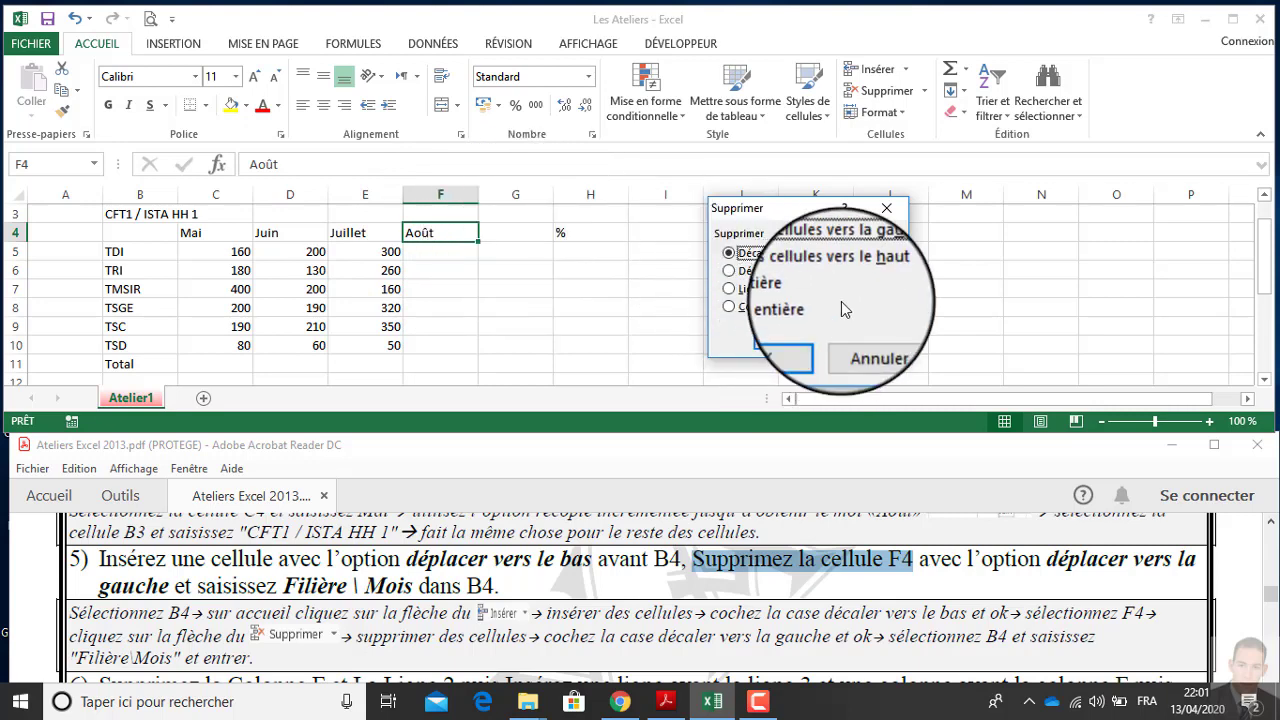
click(800, 342)
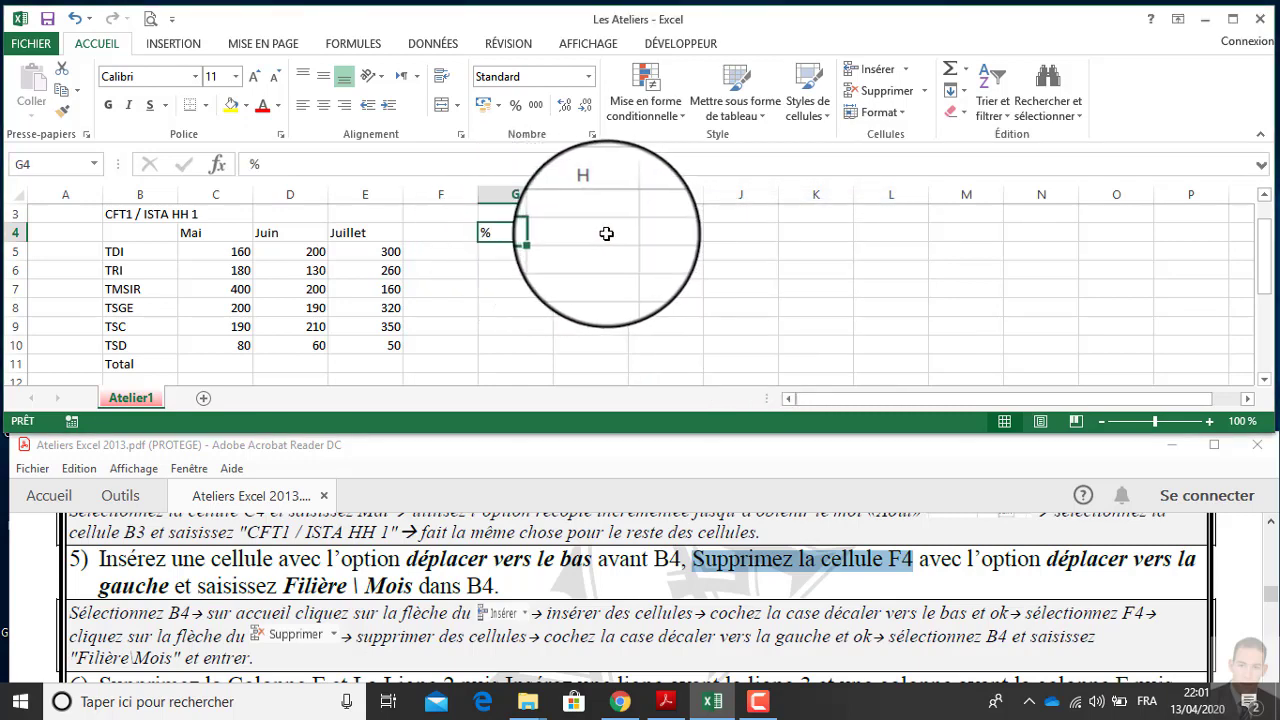
click(598, 232)
click(521, 232)
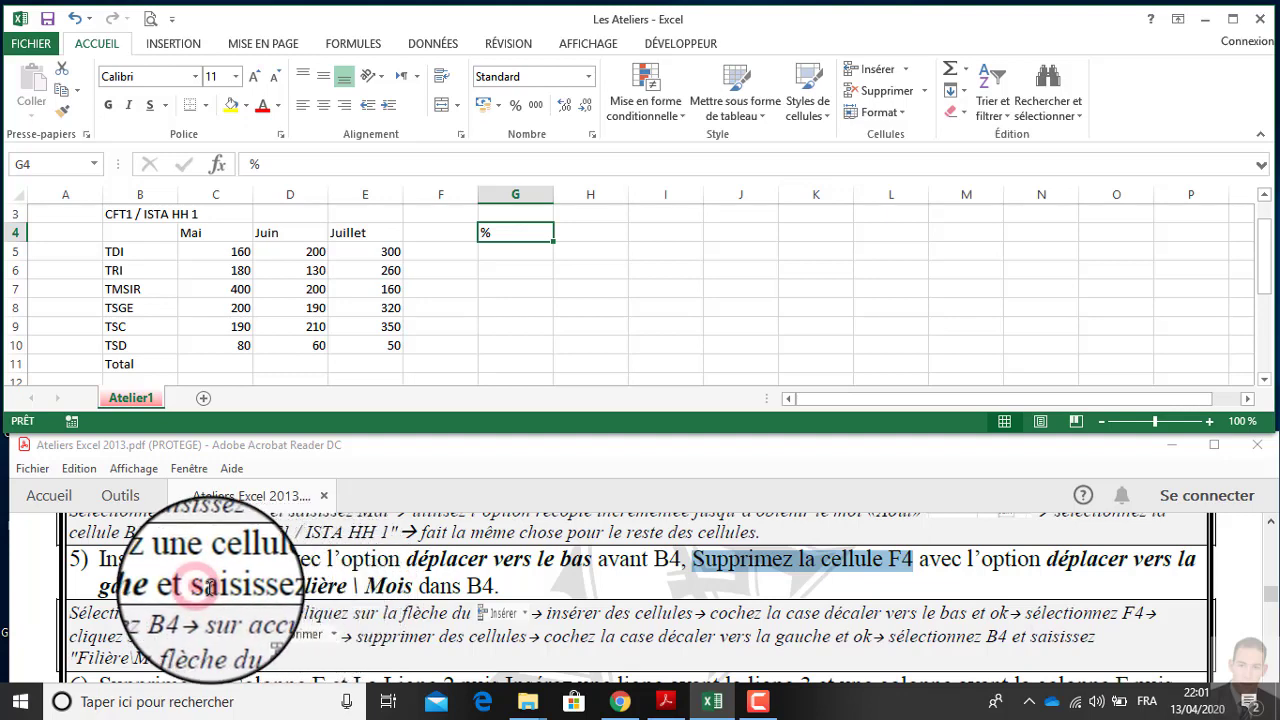
Enter the heading Filière \ Mois in the empty cell B4, as the PDF requests.
drag(196, 588, 500, 587)
click(155, 232)
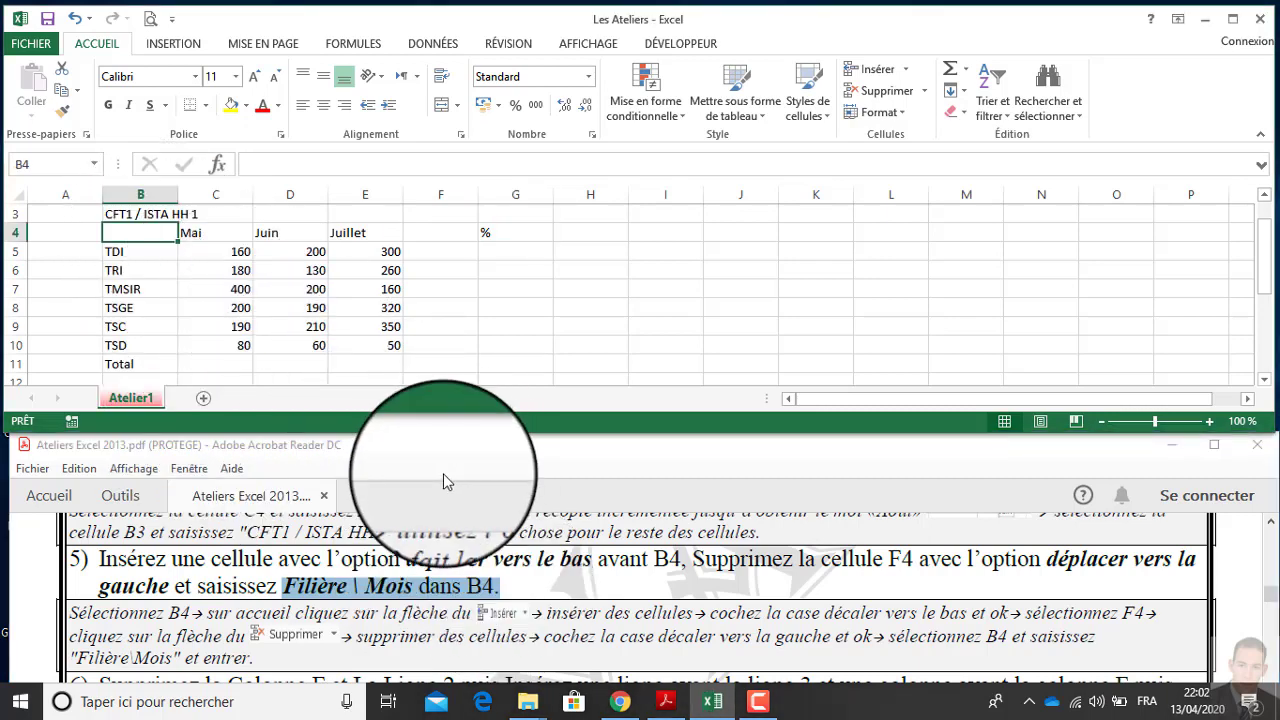
text(Filière \ Mois)
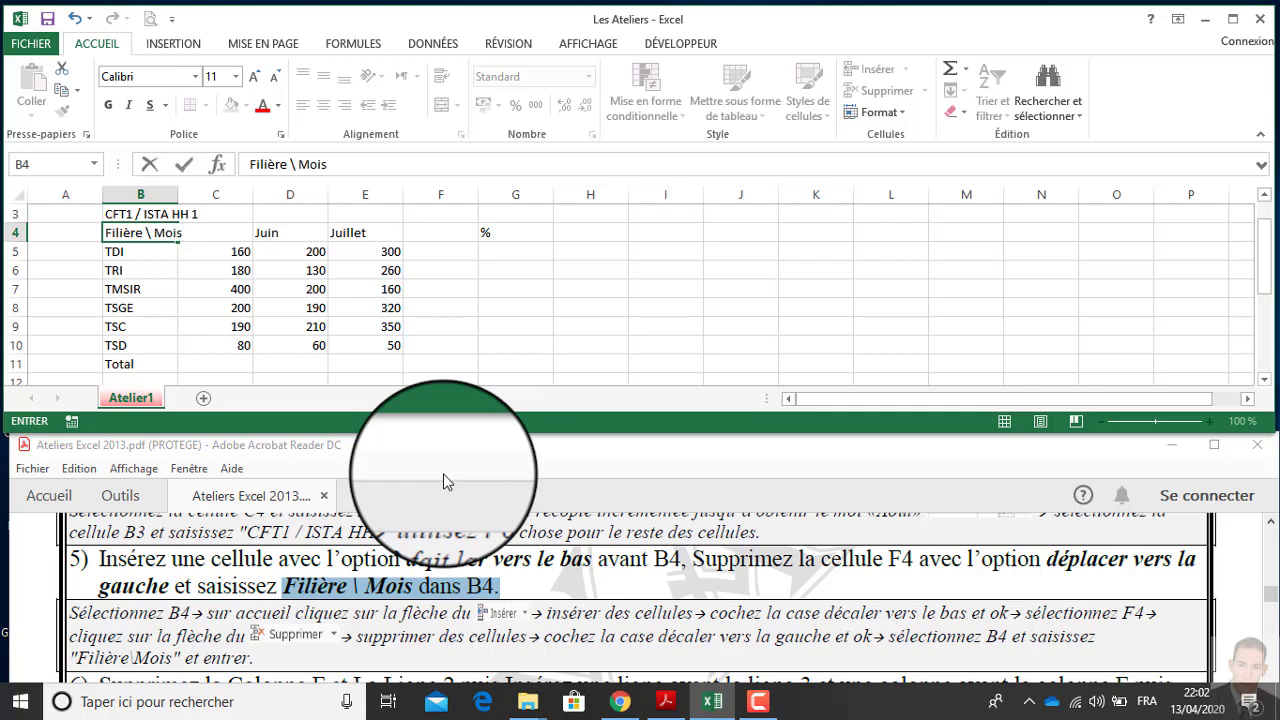
key(Return)
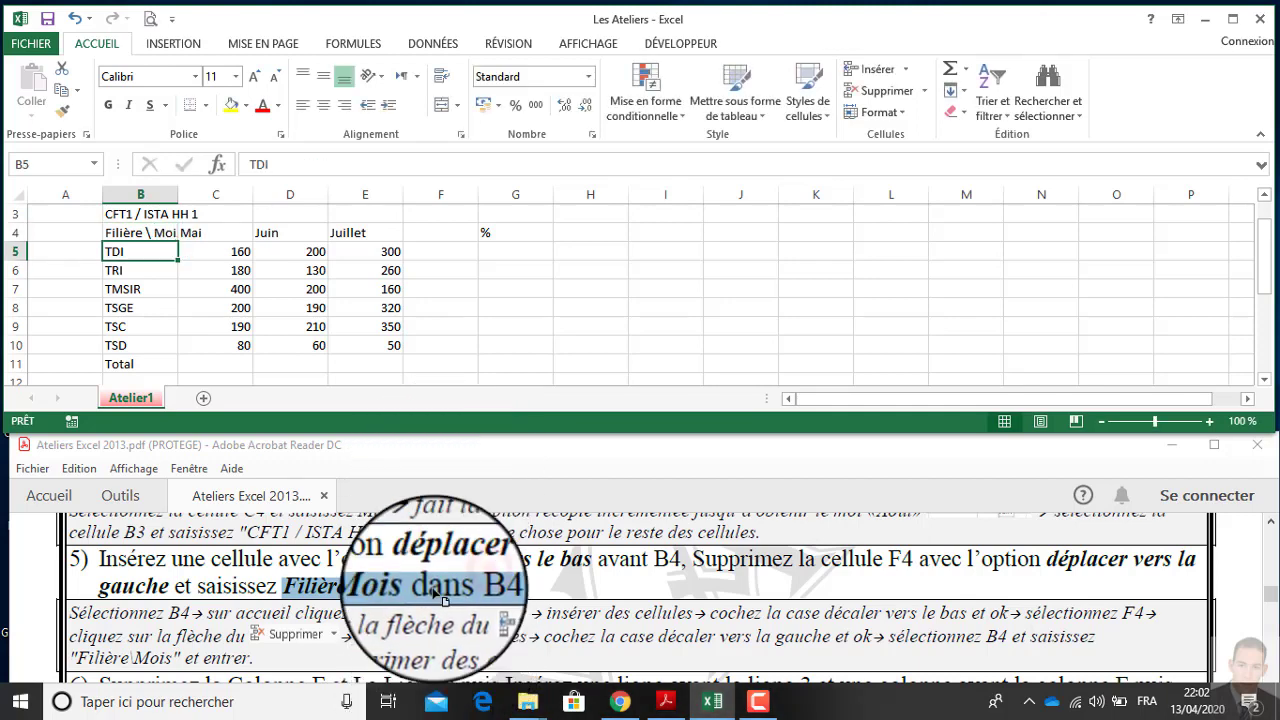
Move on to question 6 in the PDF and delete the whole empty column F from the sheet.
click(470, 575)
scroll(470, 575, down, 2)
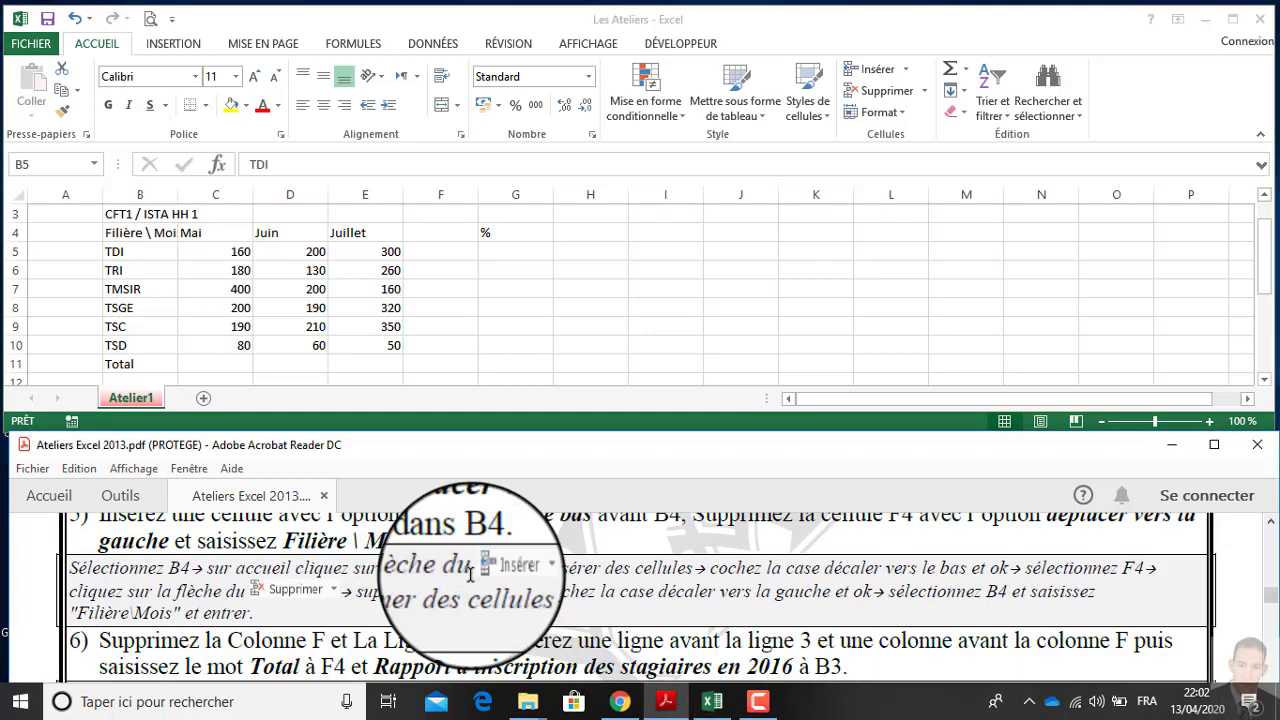
scroll(466, 575, down, 1)
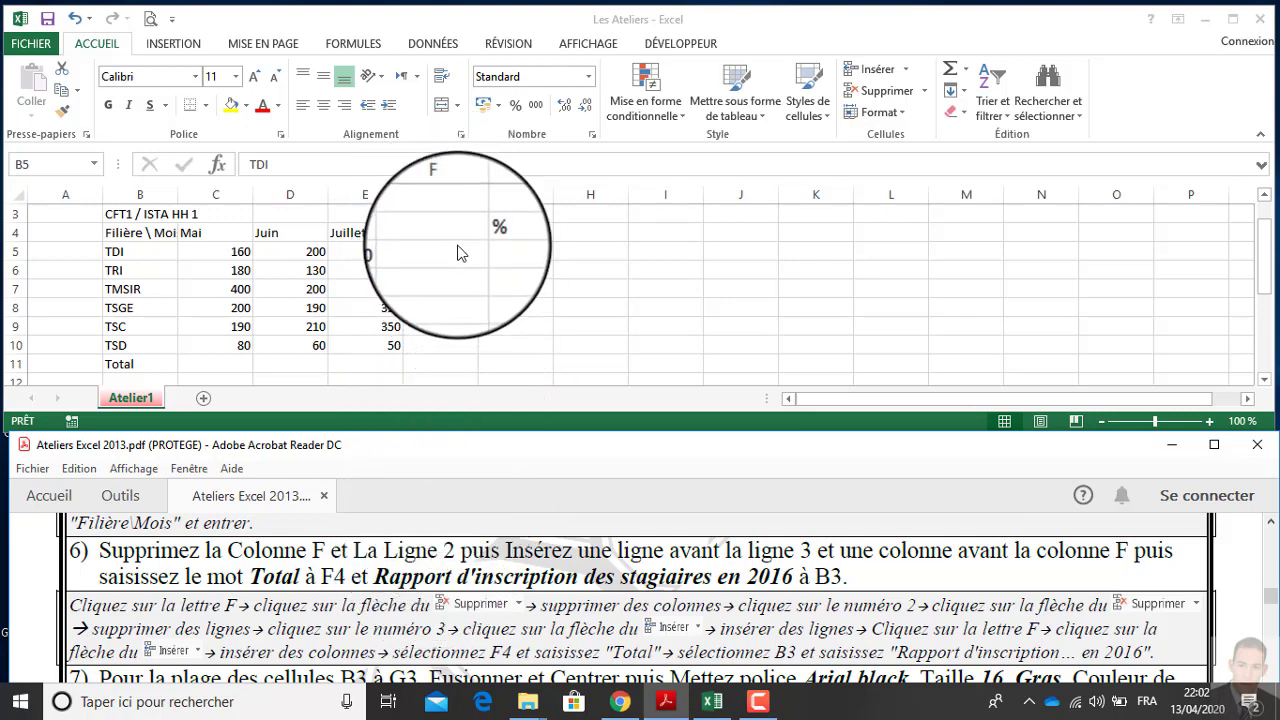
click(443, 197)
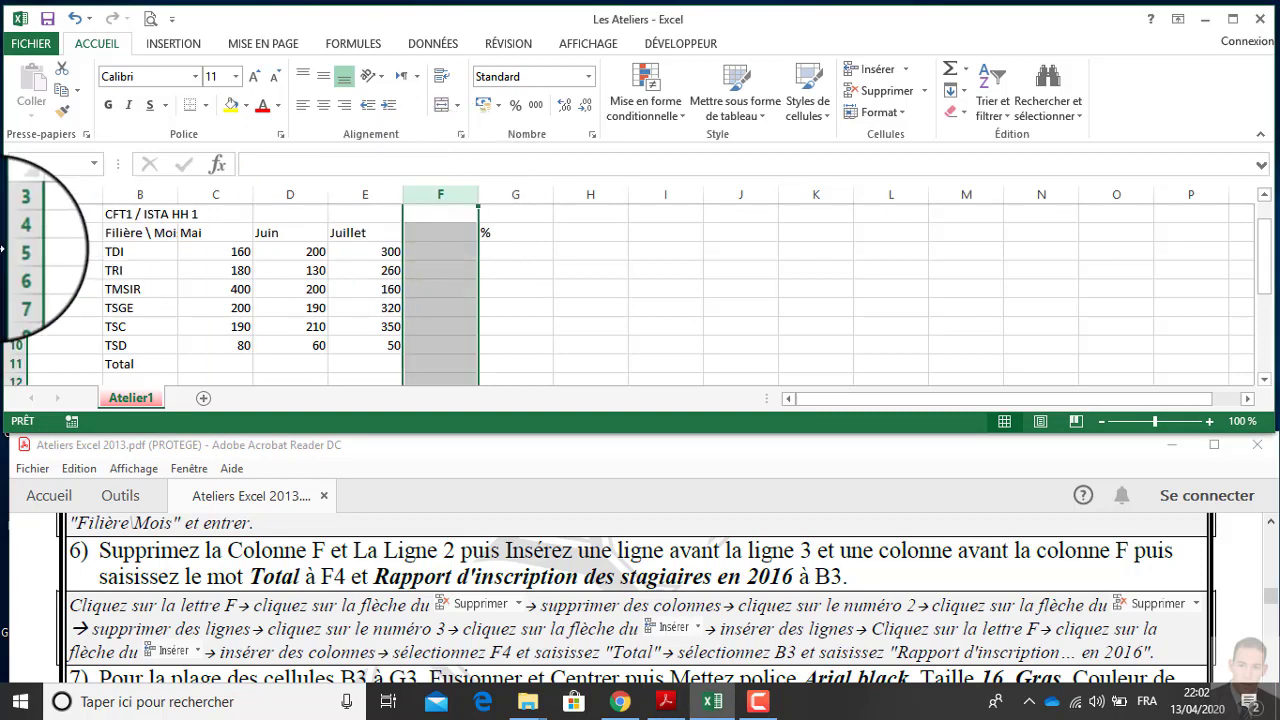
click(14, 232)
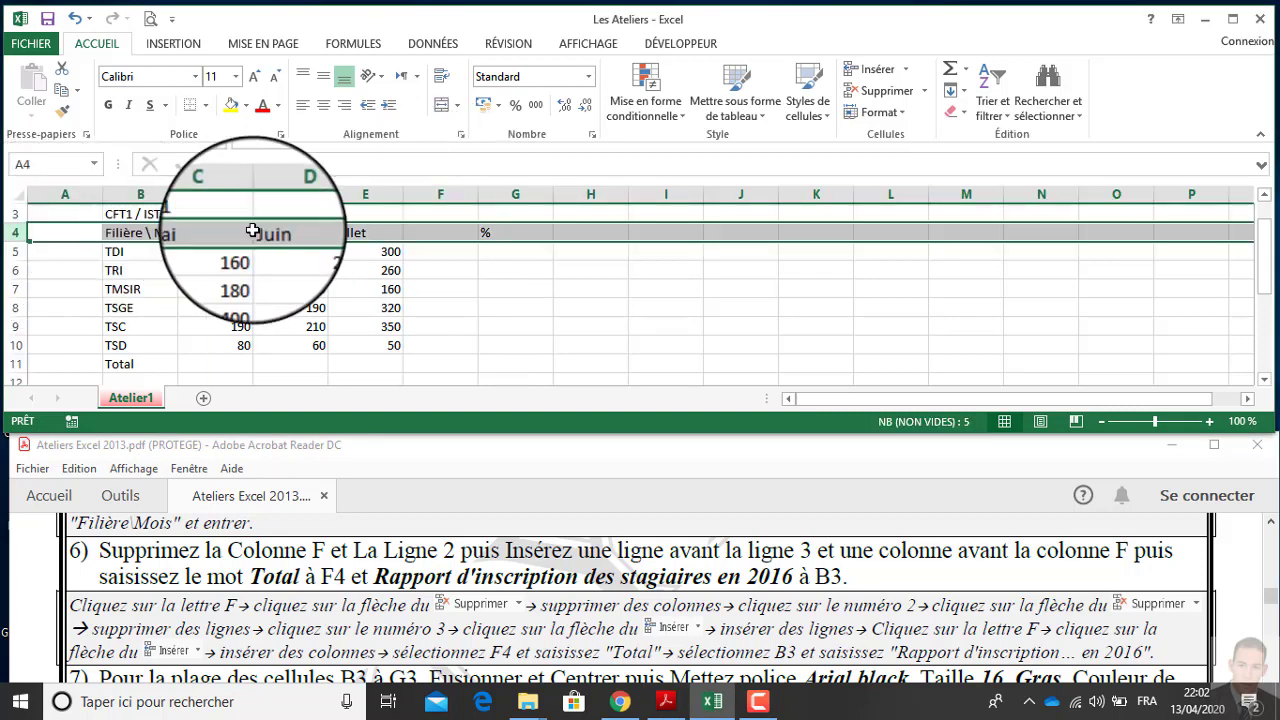
click(447, 194)
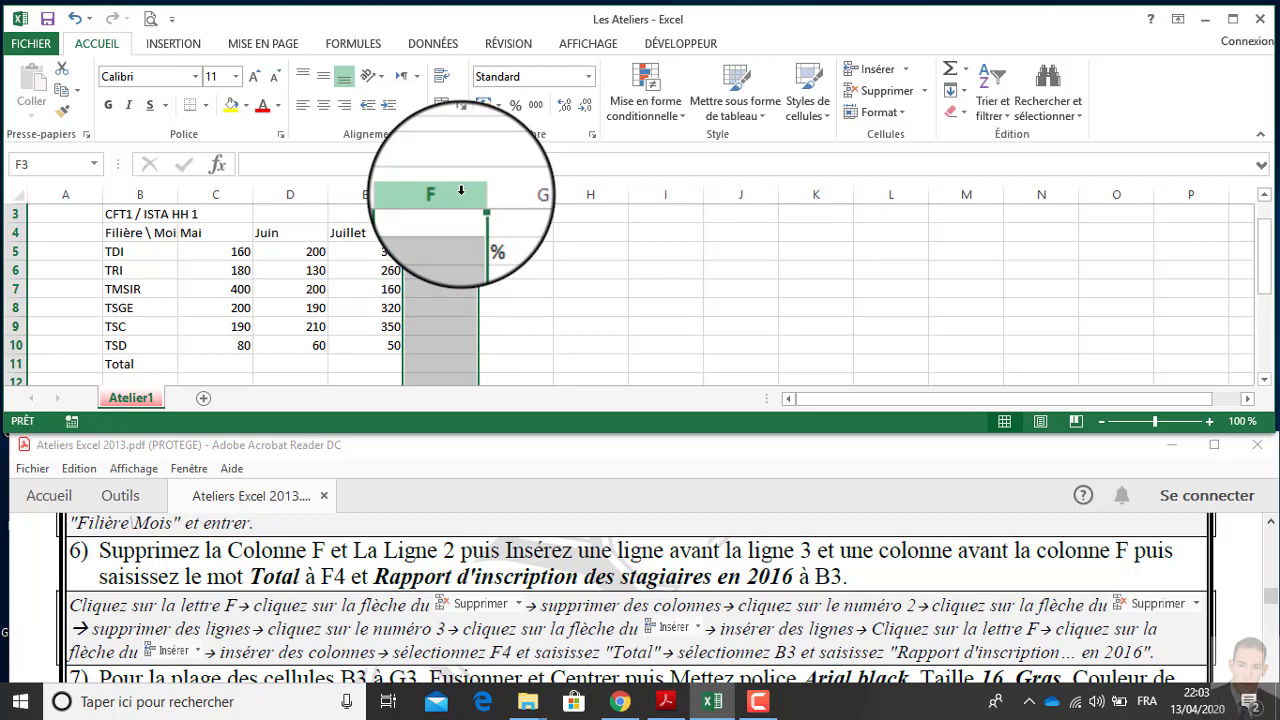
click(926, 93)
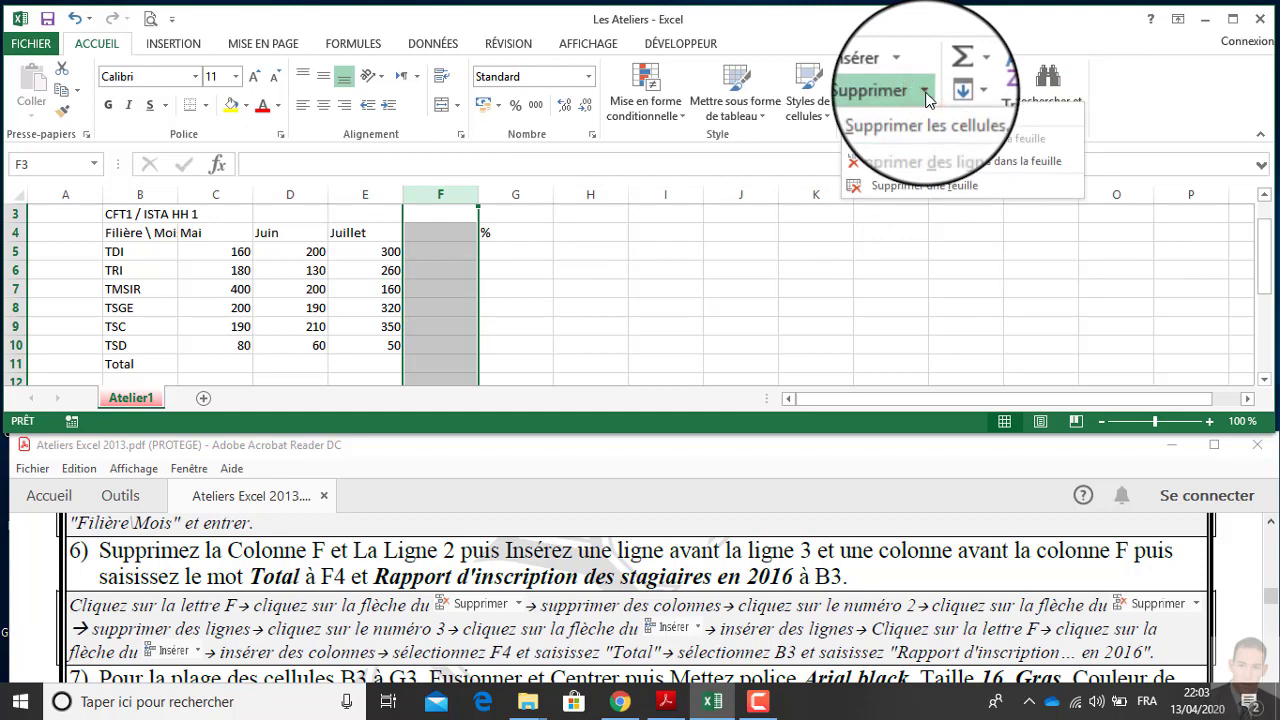
click(945, 161)
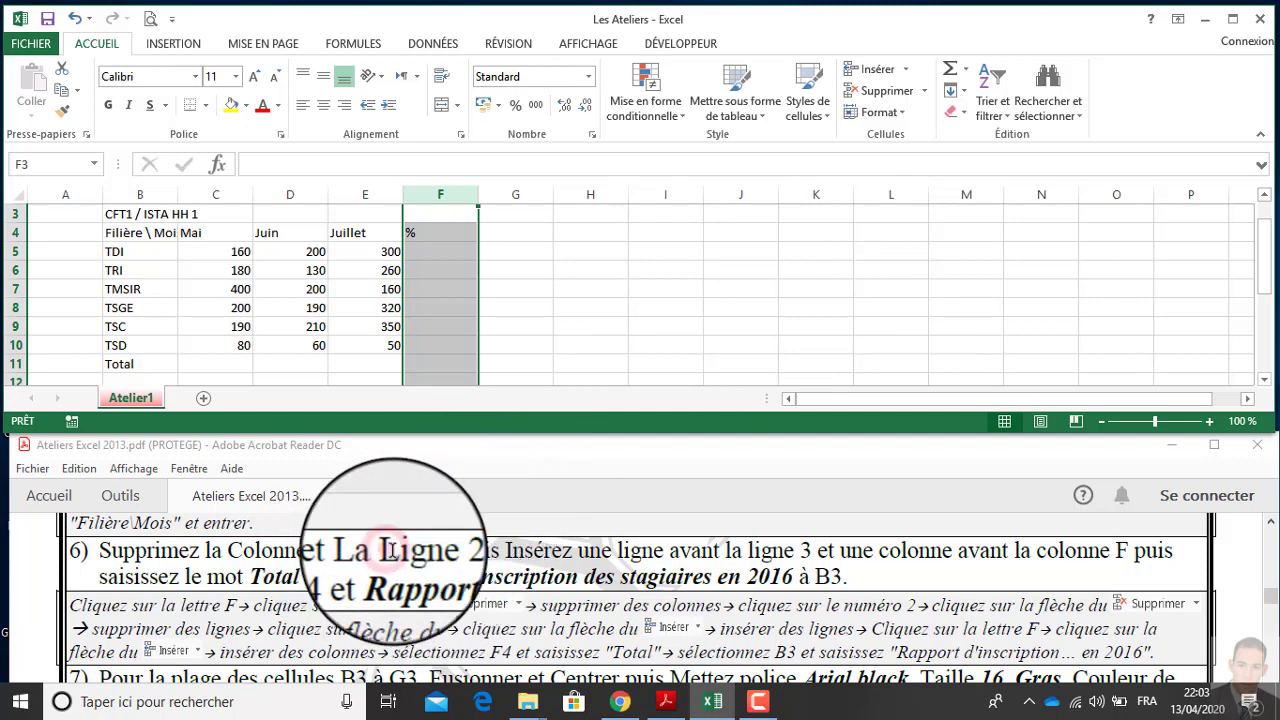
Delete the empty row 2 above the CFT1 / ISTA HH 1 title.
drag(388, 549, 458, 560)
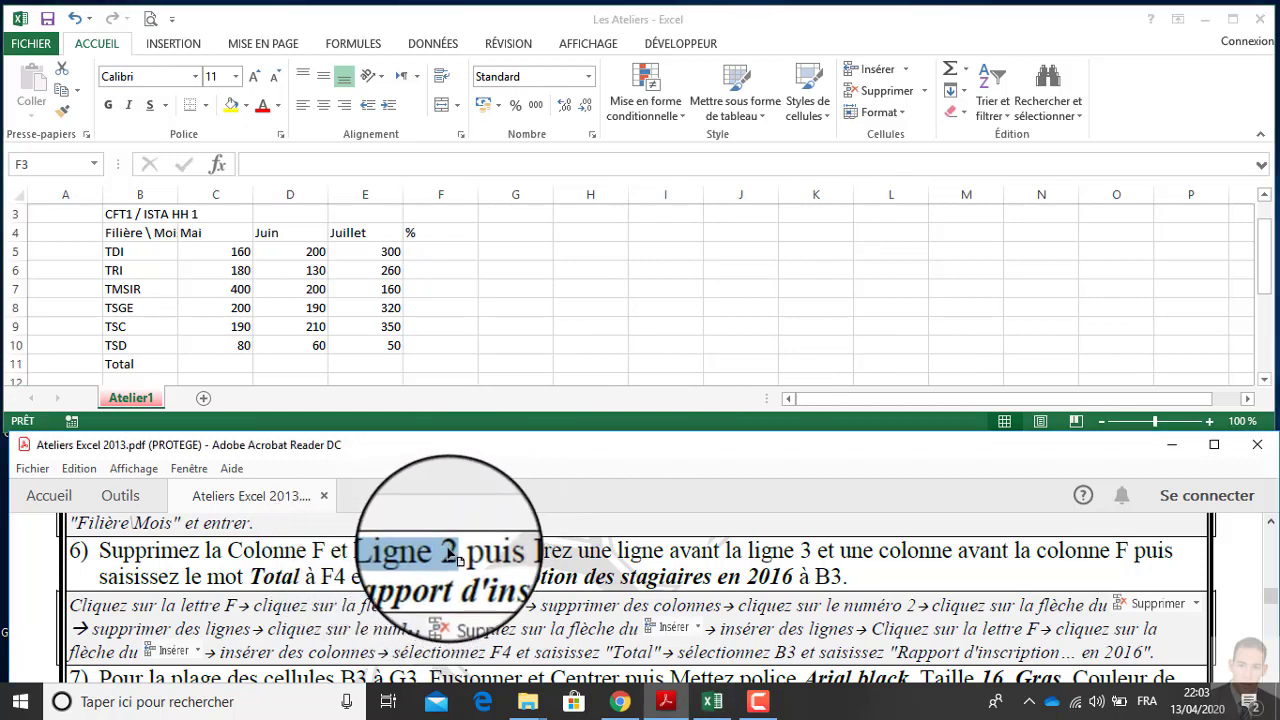
click(168, 238)
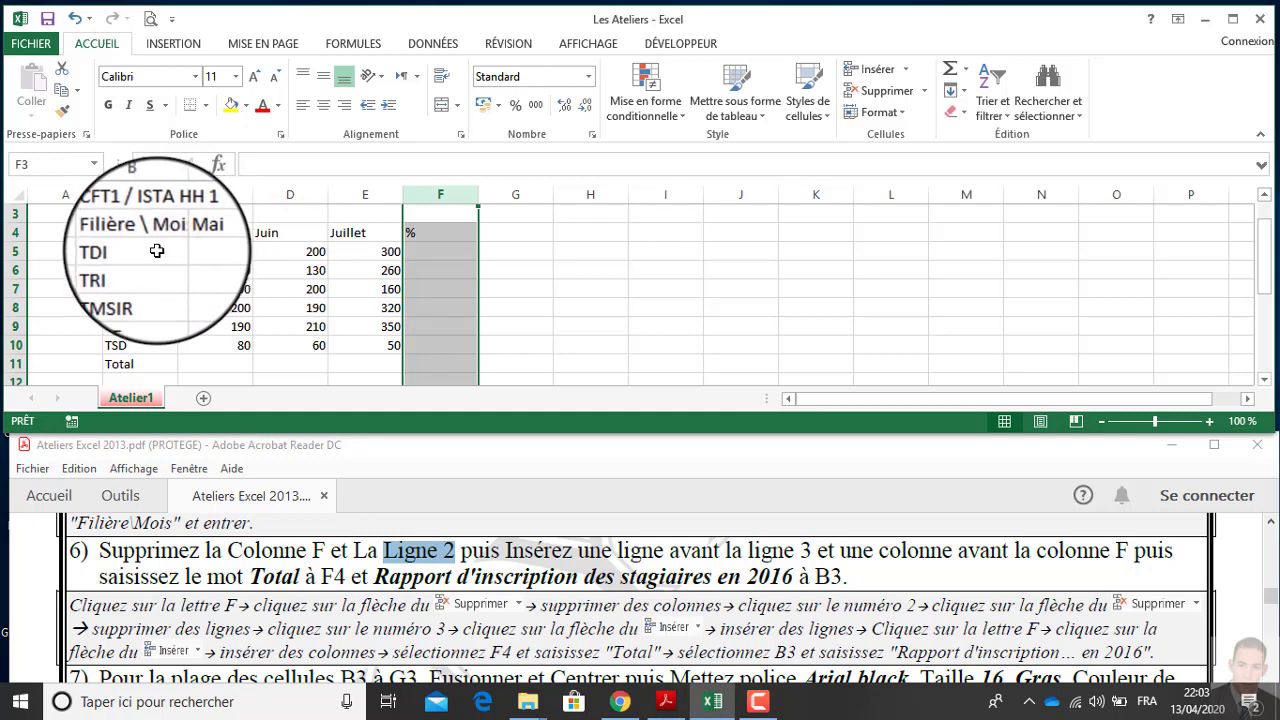
scroll(100, 245, up, 1)
click(15, 232)
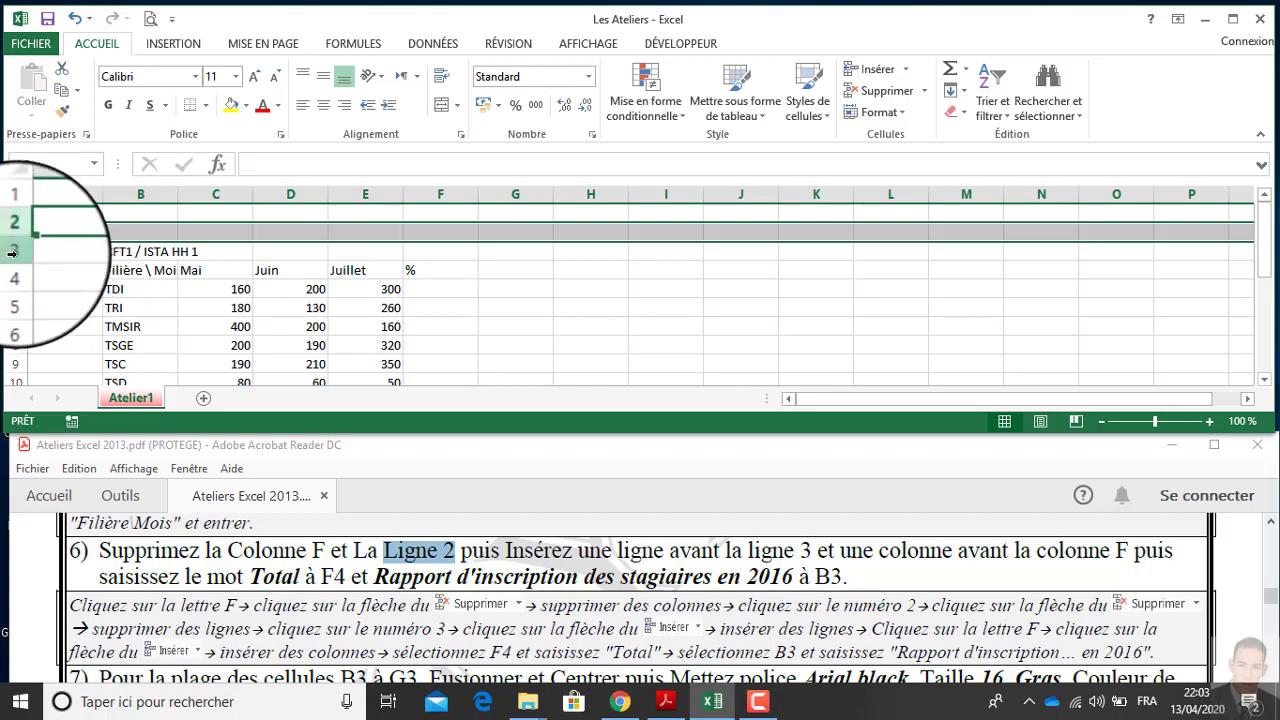
click(923, 91)
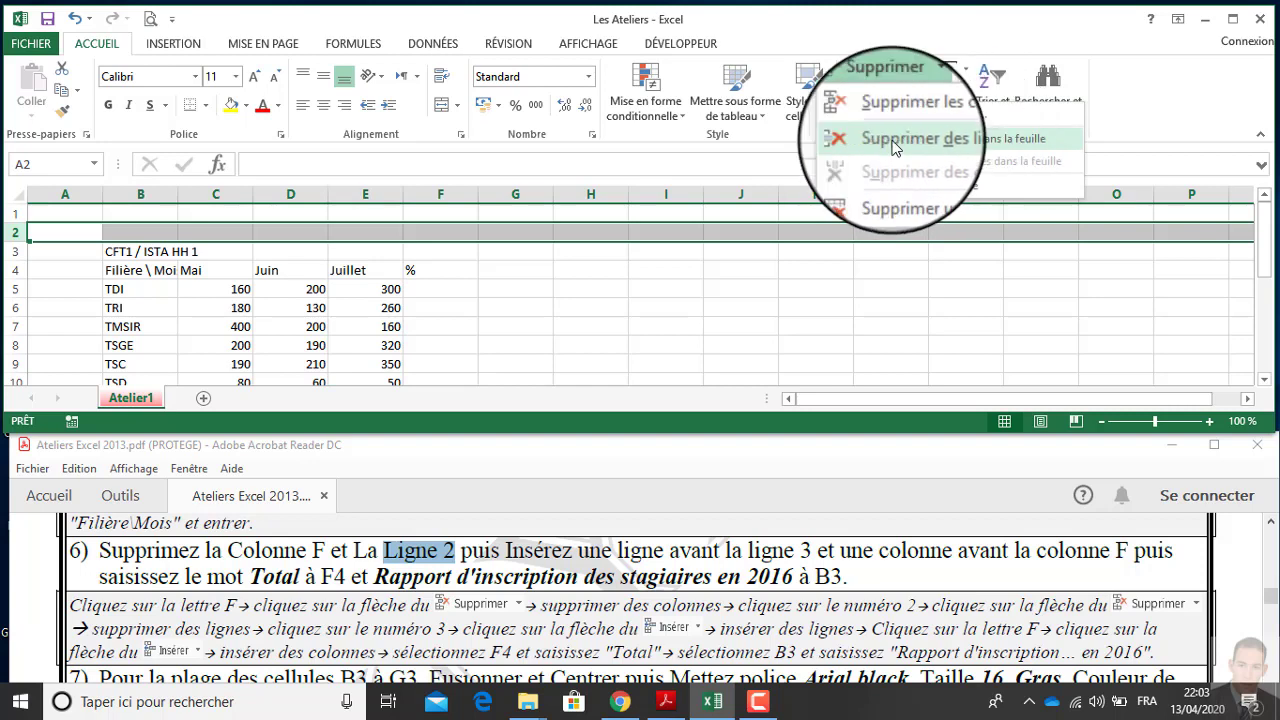
click(948, 144)
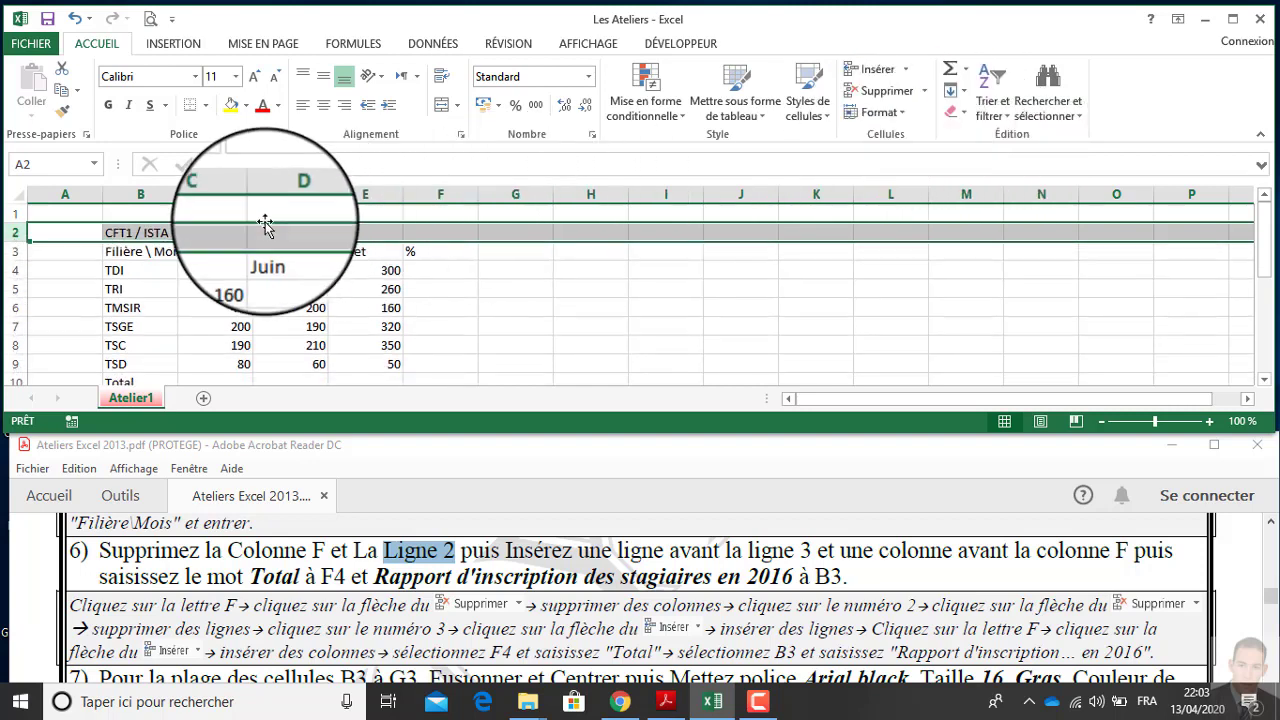
click(133, 233)
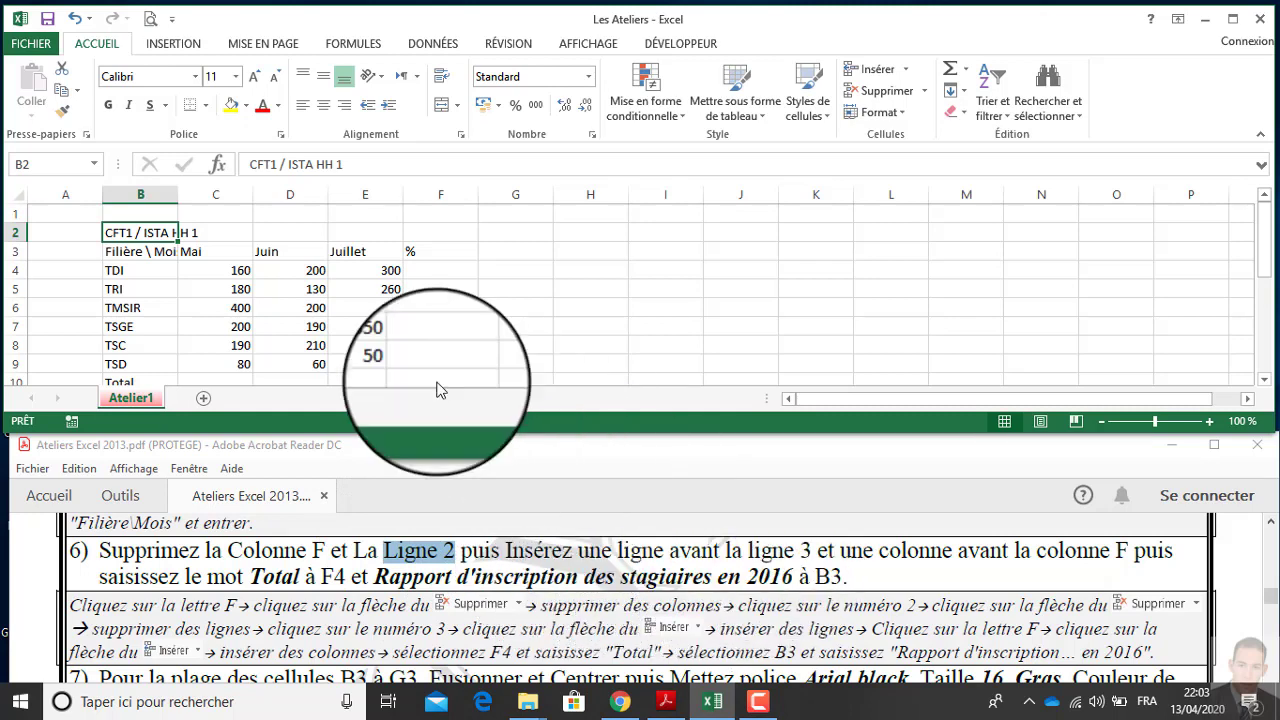
Insert an empty sheet row above row 3, which holds the Filière \ Mois headings.
click(15, 252)
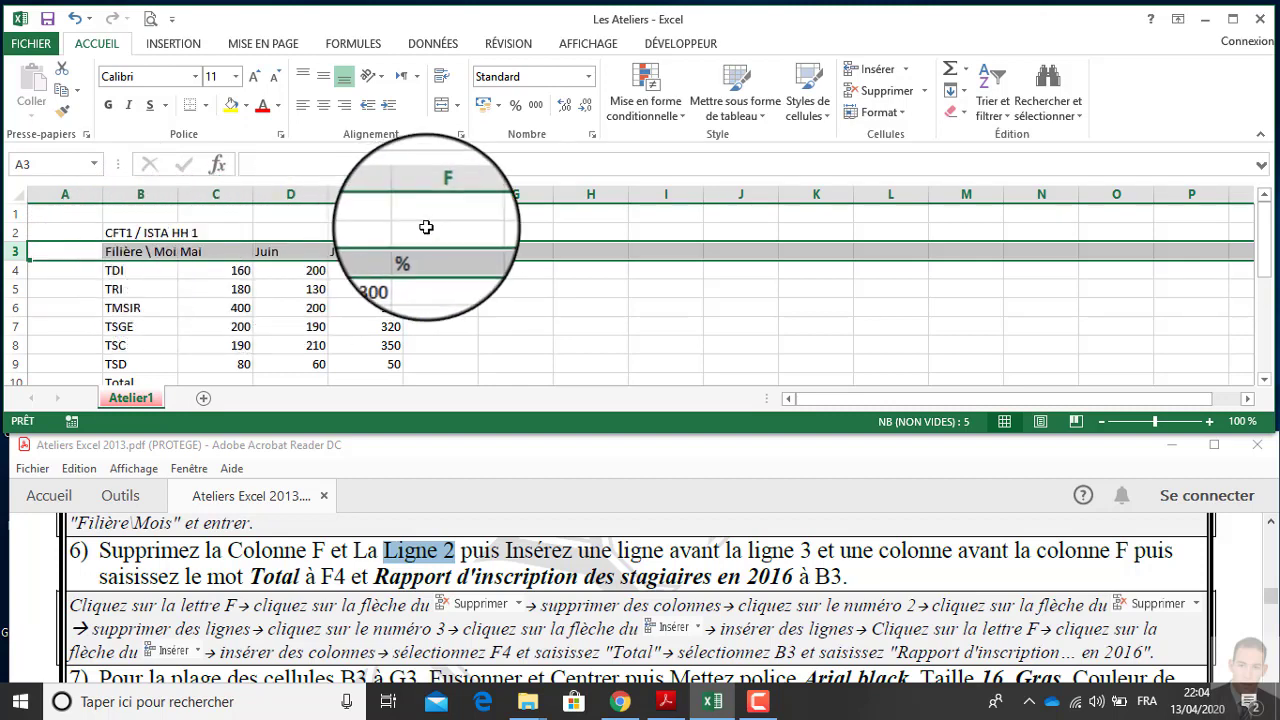
click(907, 68)
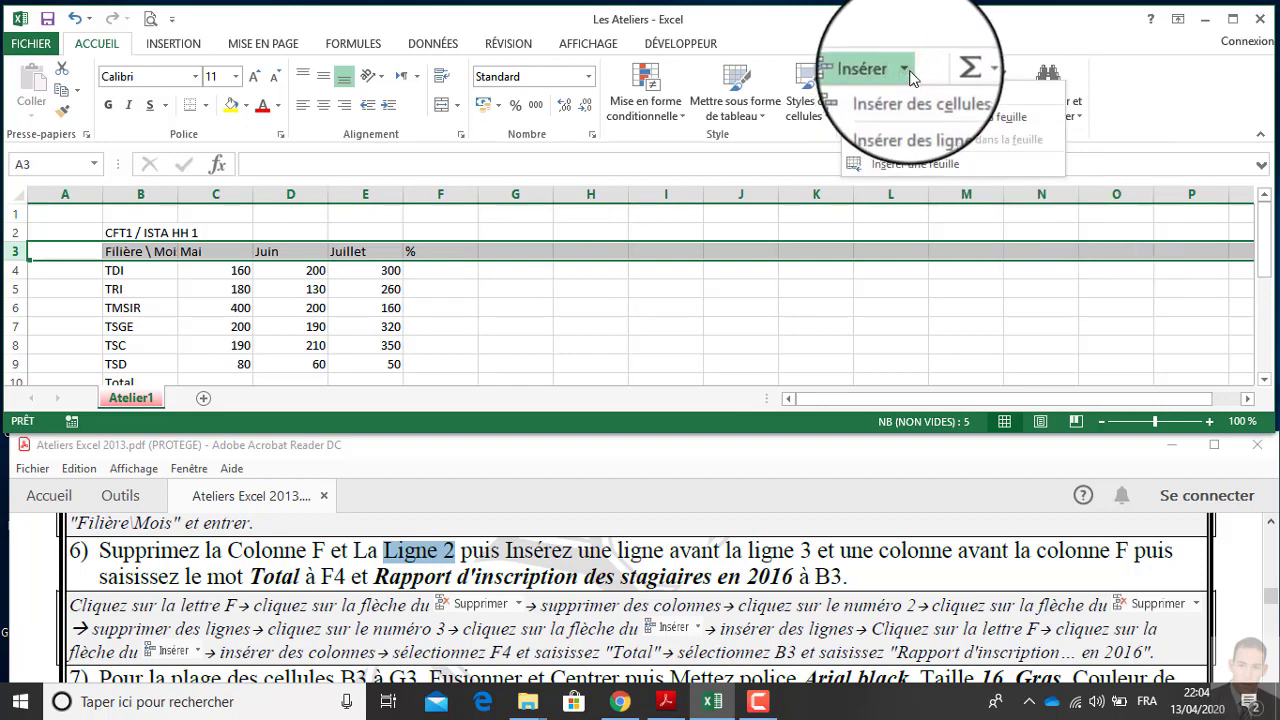
click(975, 119)
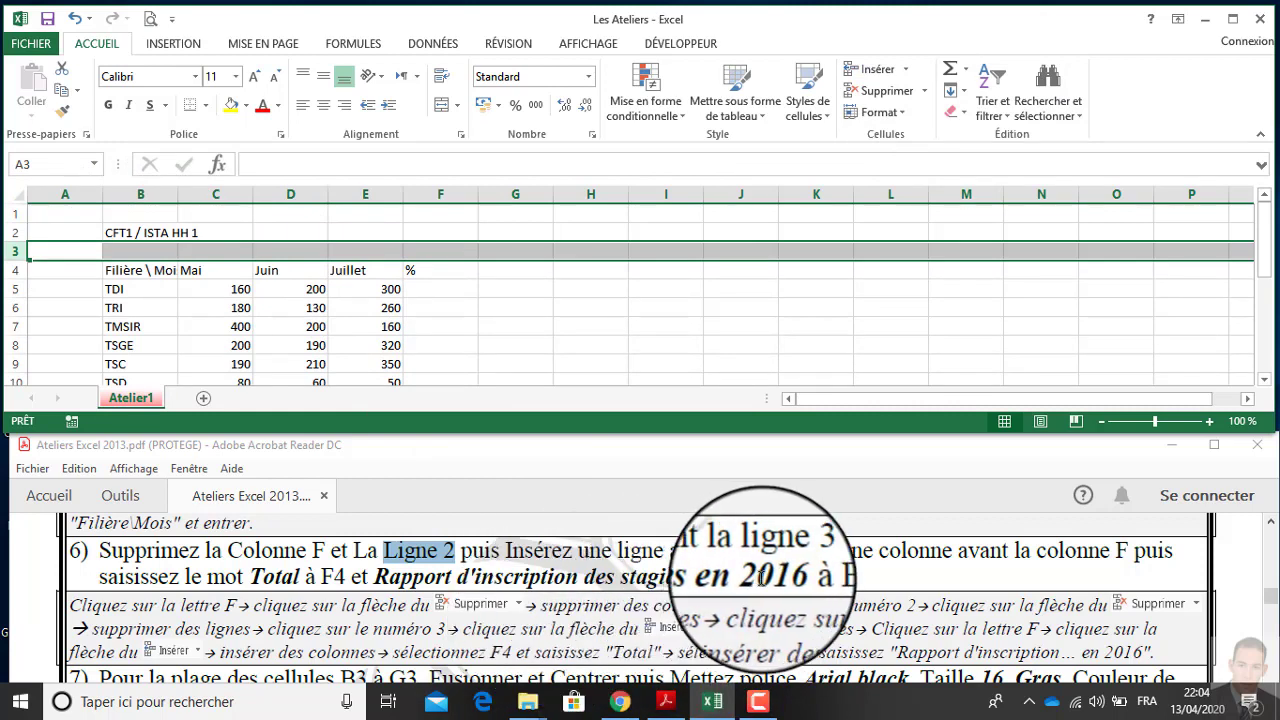
Check the PDF's column instruction and insert an empty sheet column before column F, which holds the % heading.
click(830, 558)
drag(842, 551, 1070, 552)
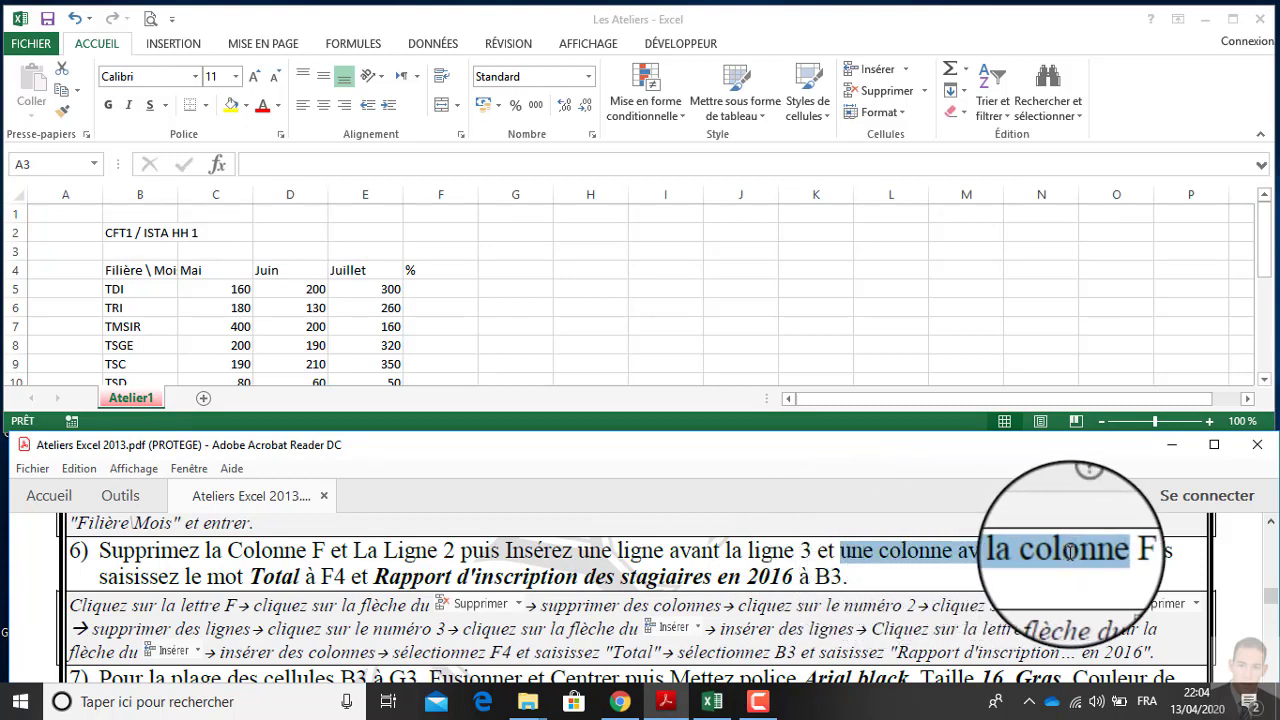
click(451, 194)
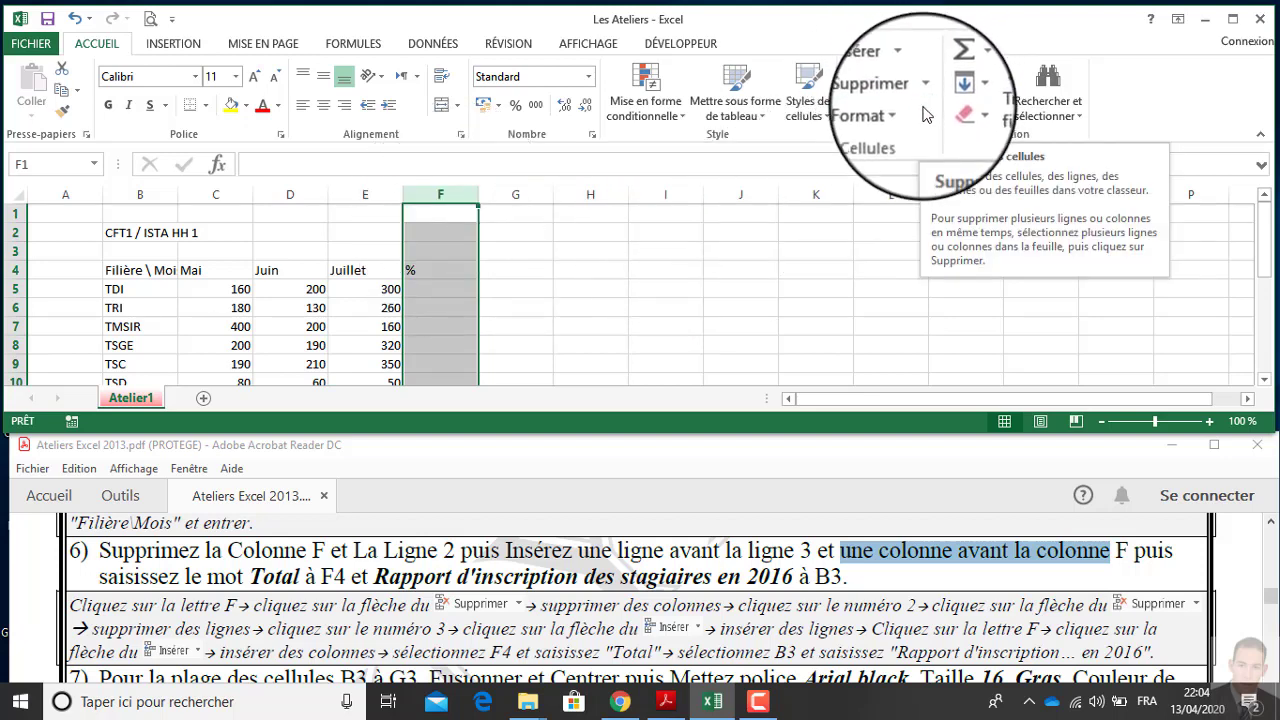
click(906, 75)
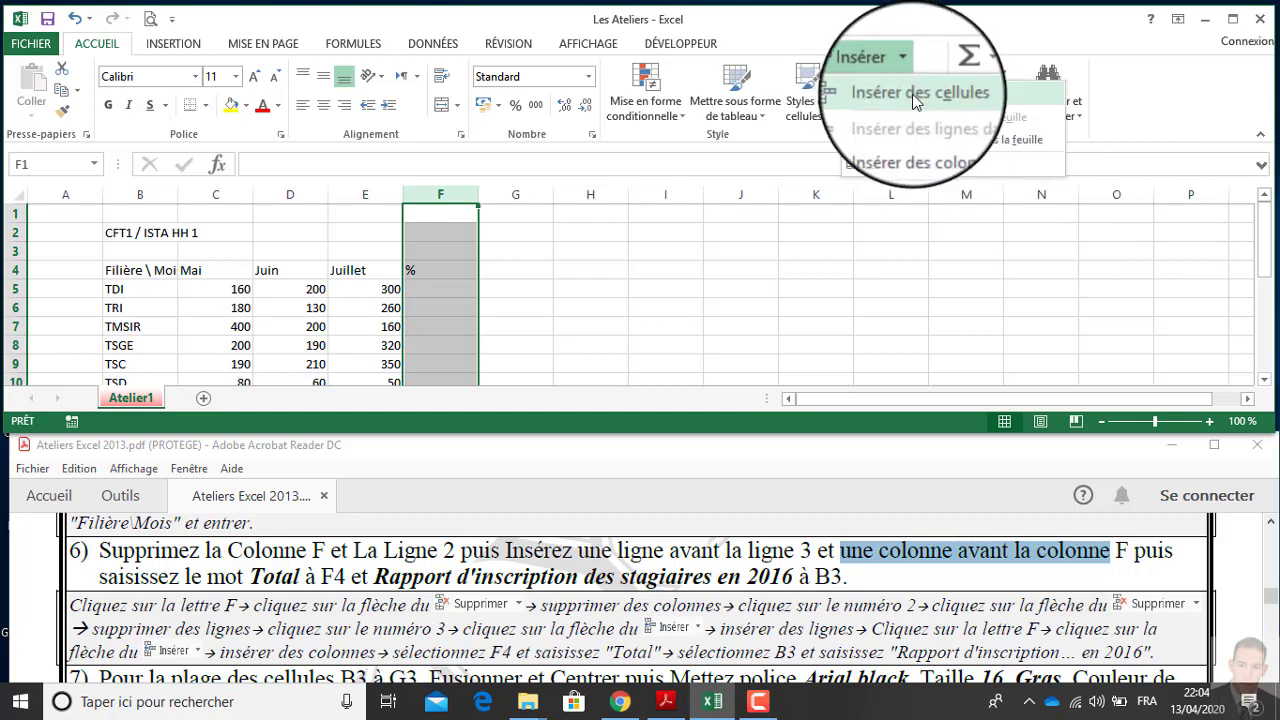
click(928, 142)
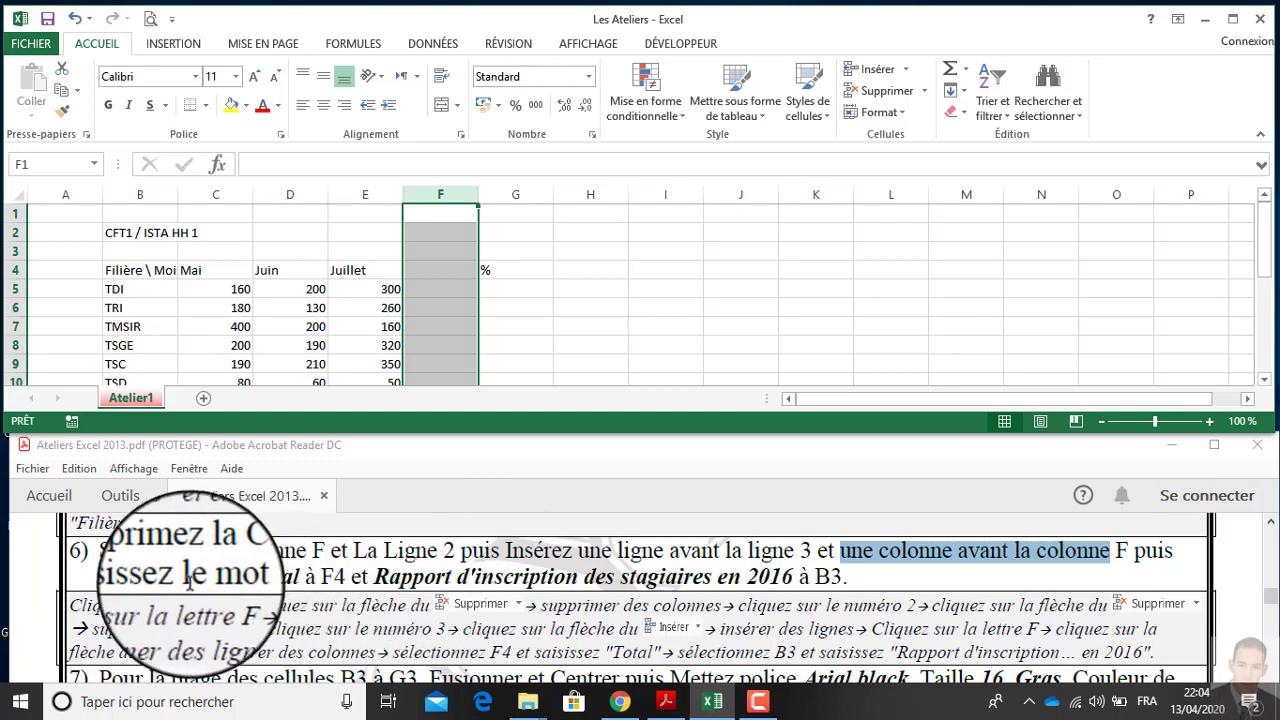
Look up the target cell in question 6 of the PDF and enter the heading Total in cell F4.
click(274, 580)
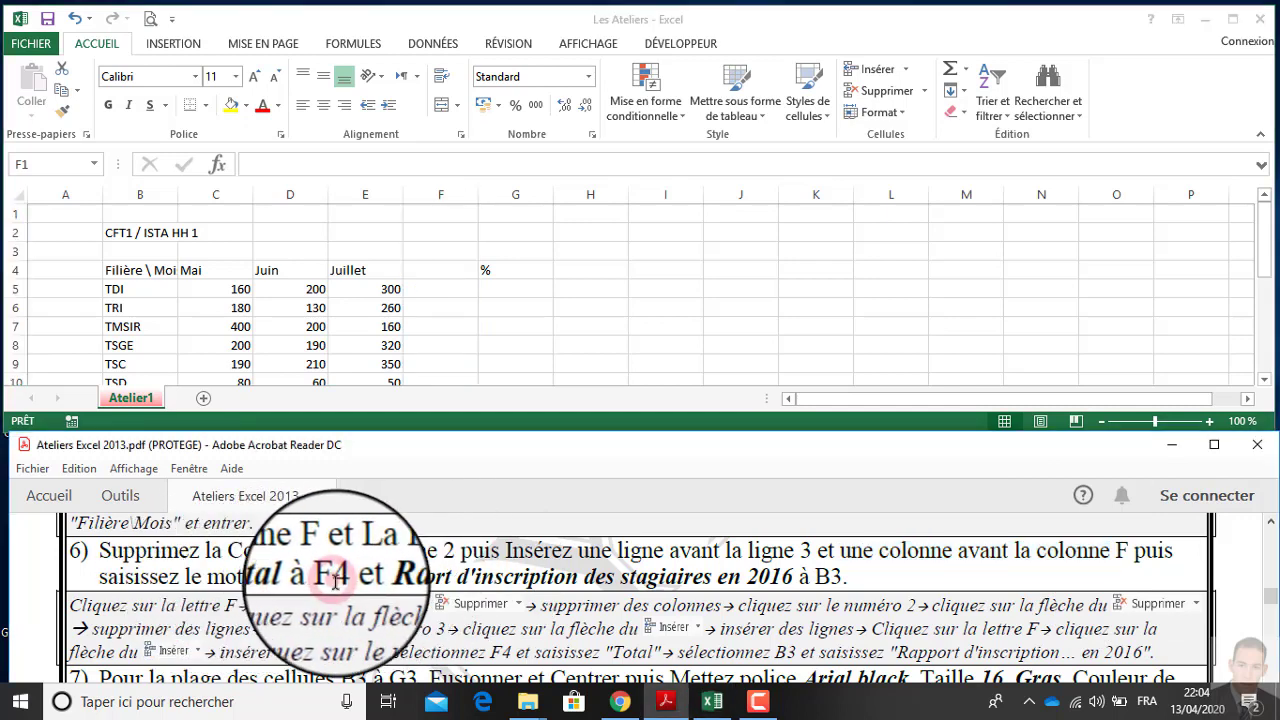
double_click(333, 577)
click(57, 163)
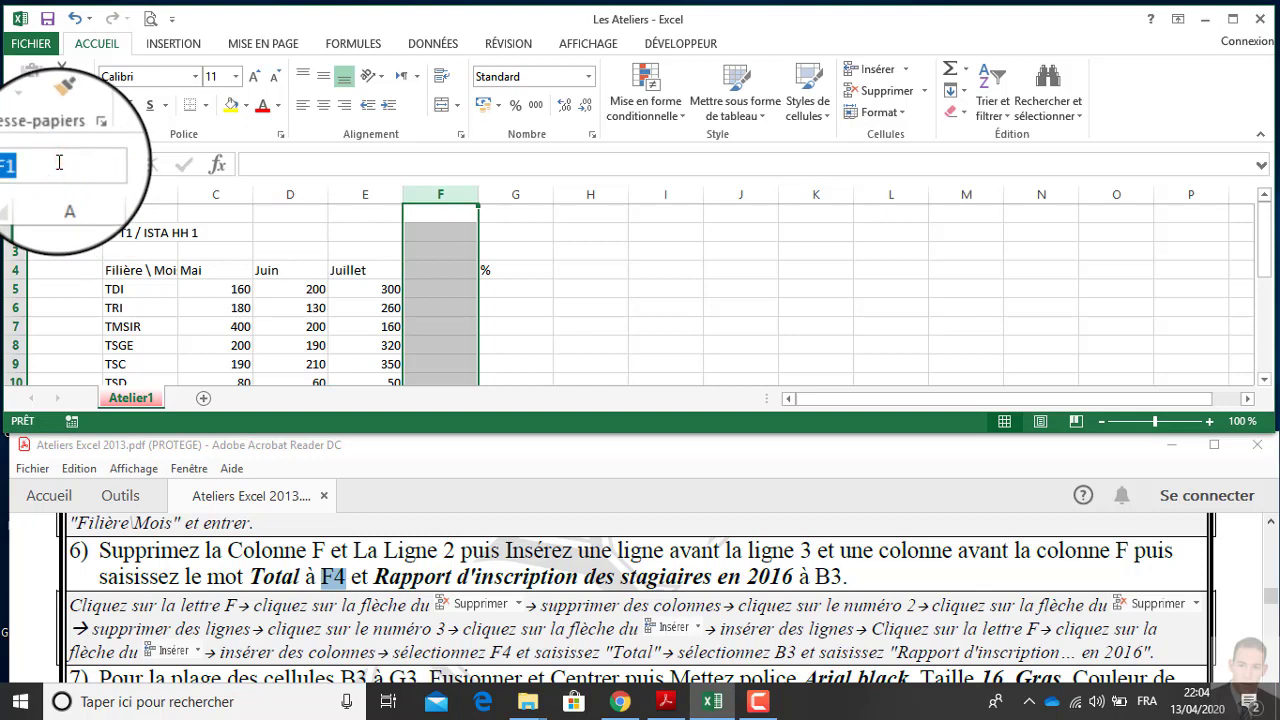
text(F4)
key(Return)
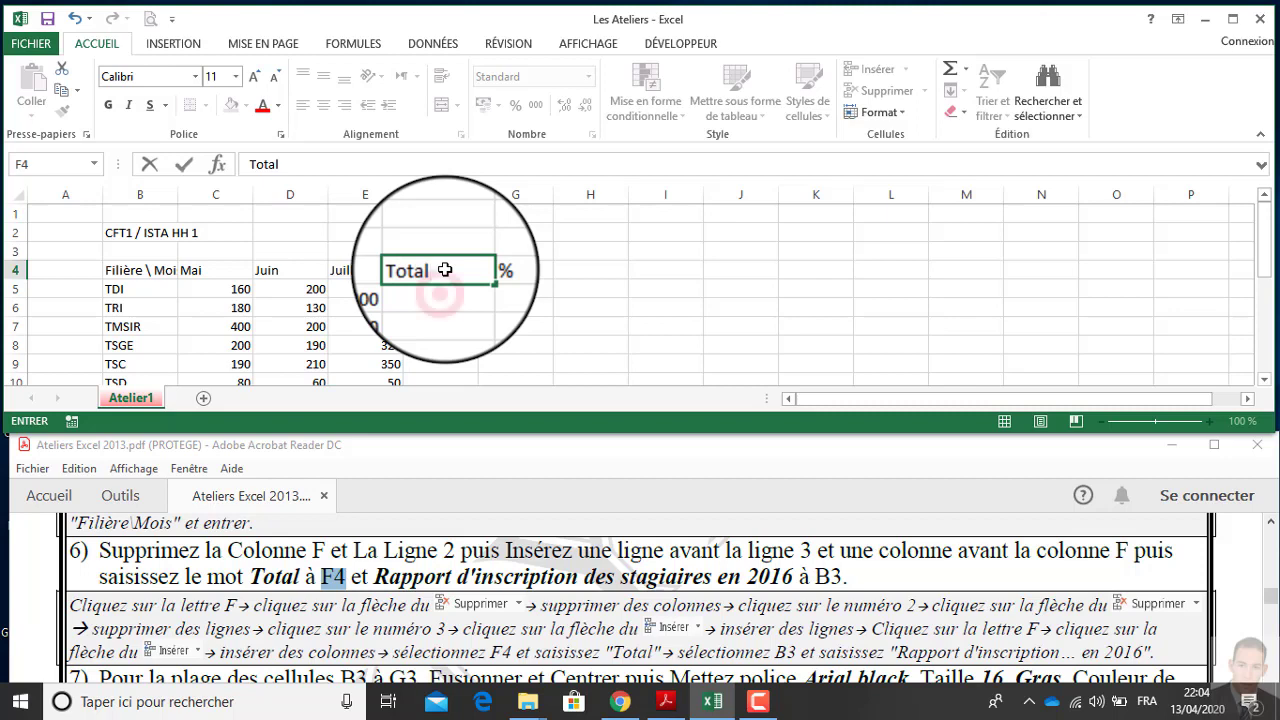
key(Return)
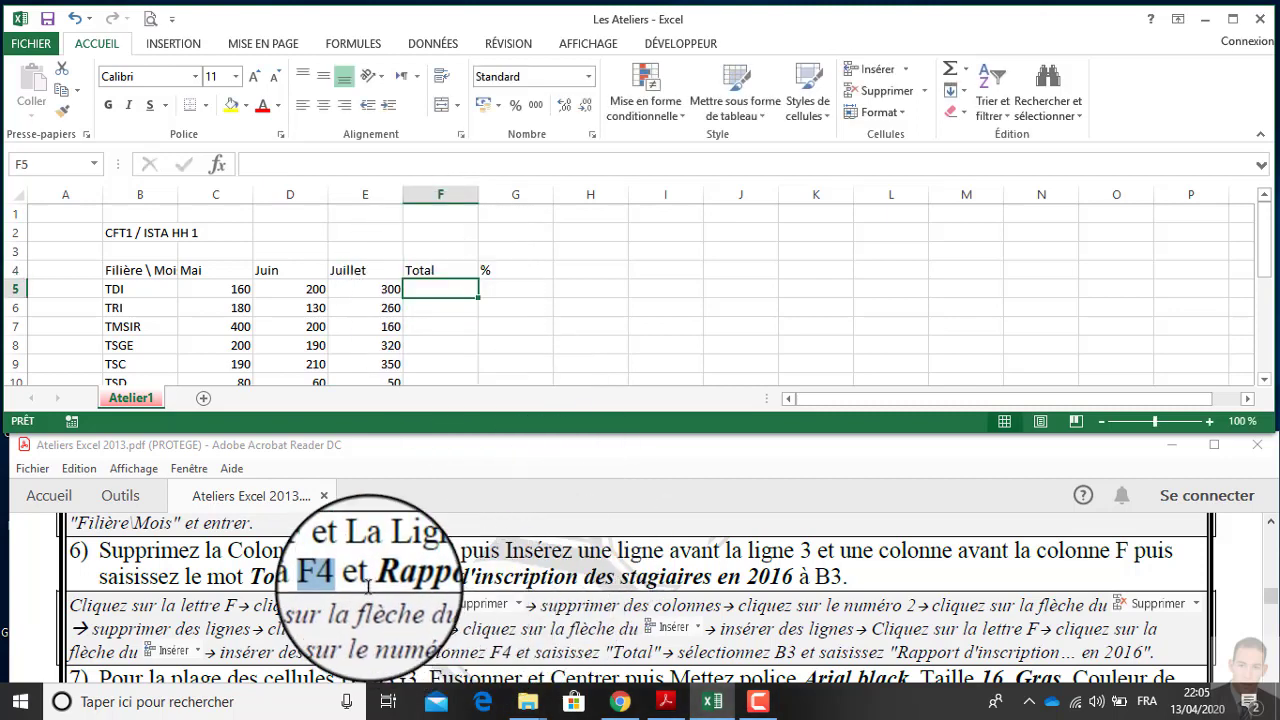
Enter the title Rapport d'inscription des stagiaires en 2016 in cell B3, as the PDF's question 6 requires.
click(838, 578)
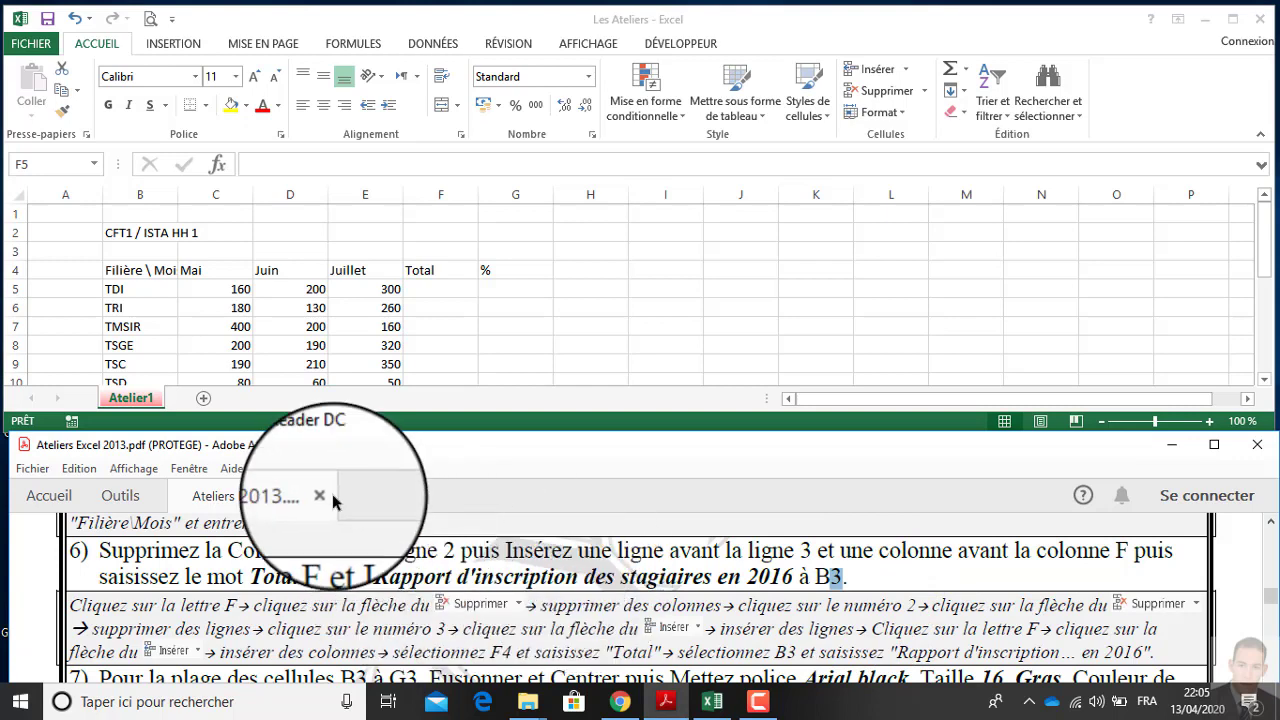
click(123, 252)
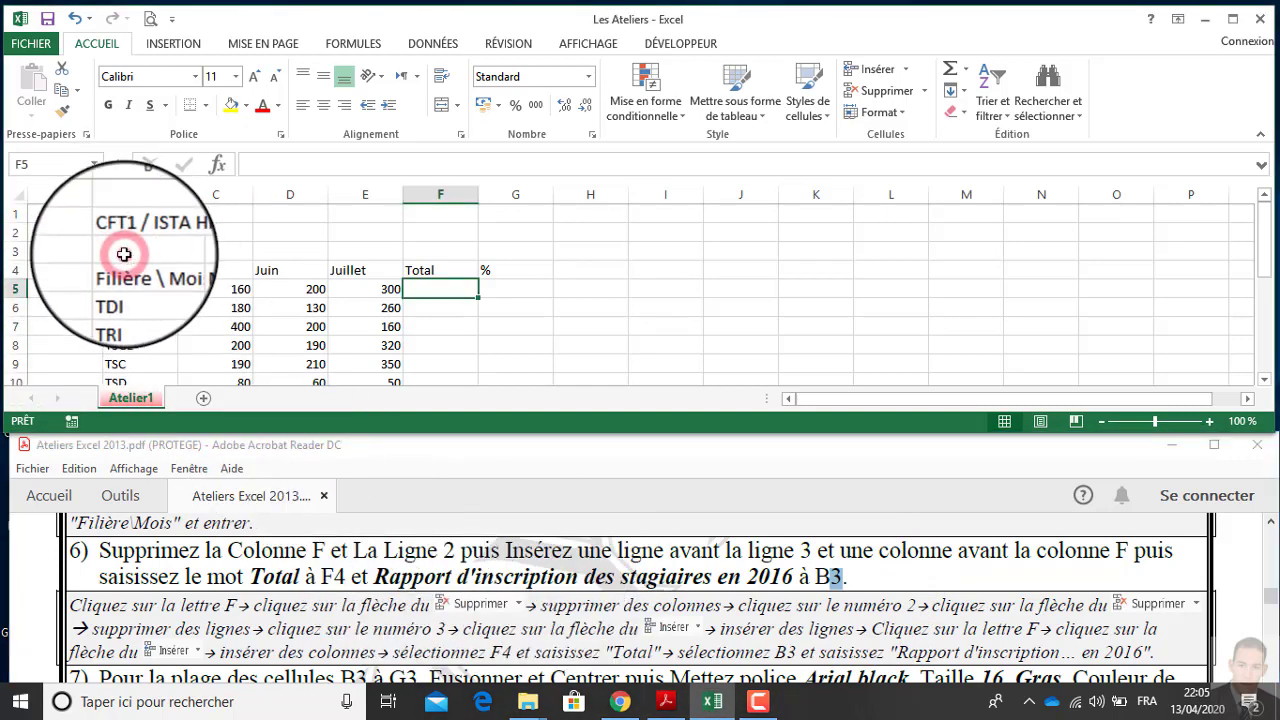
text(R)
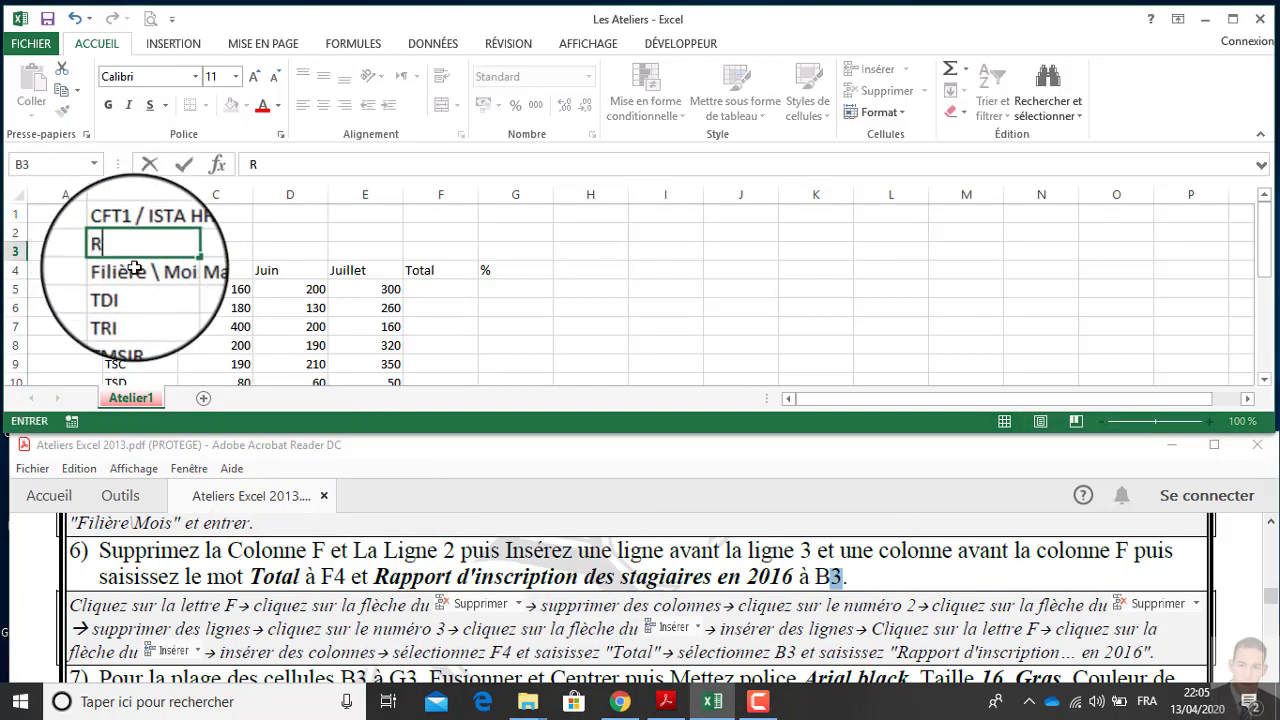